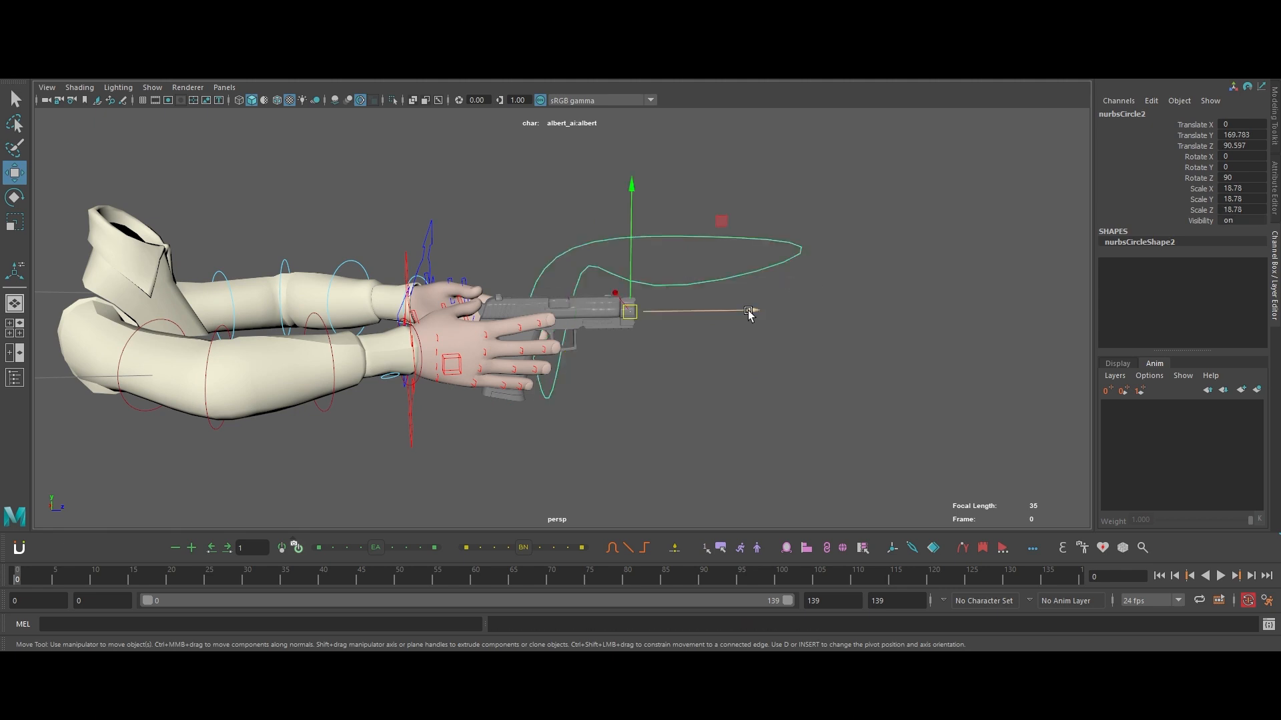
- Parent the pistol mesh under the pistol_CTRL curve in the Outliner
key("w")
left_click(647, 326)
middle_click_drag(1009, 285, 1006, 298)
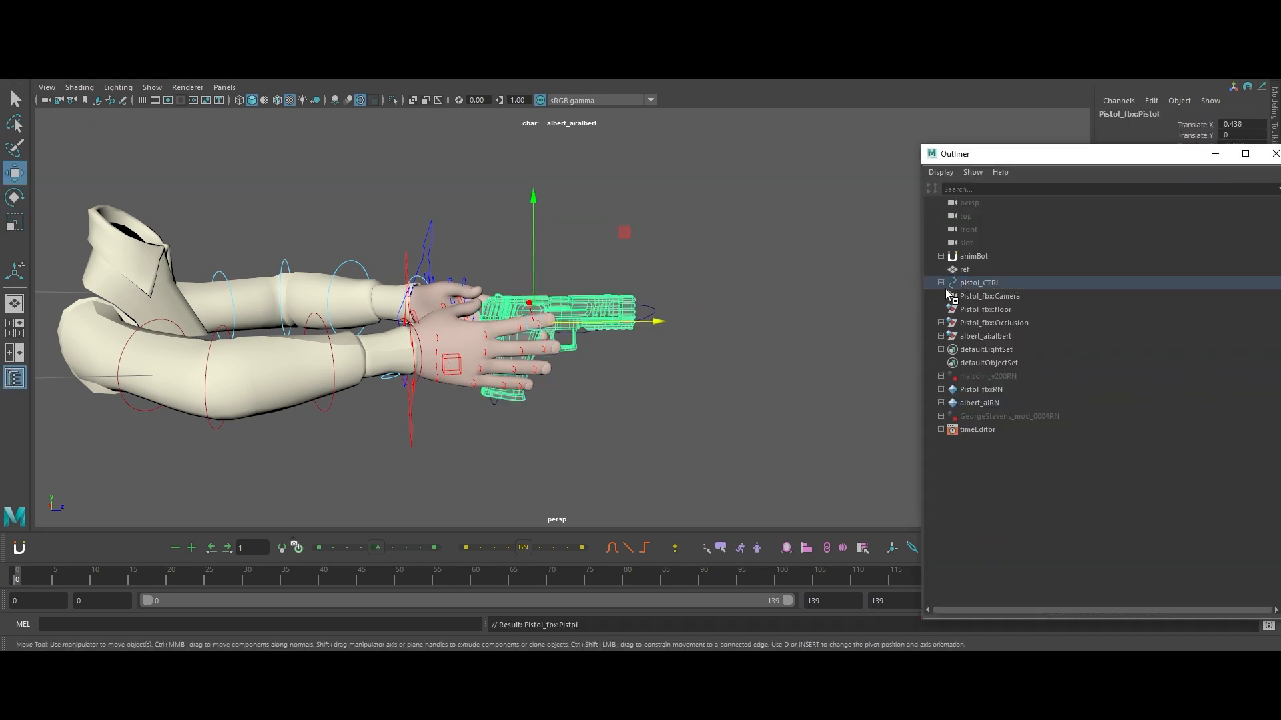
left_click(646, 362)
- Set up a first-person camera named cam behind the pistol with a focal length of 20 and lock its view
left_click_drag(646, 363, 649, 324, "alt")
right_click_drag(649, 324, 676, 309, "alt")
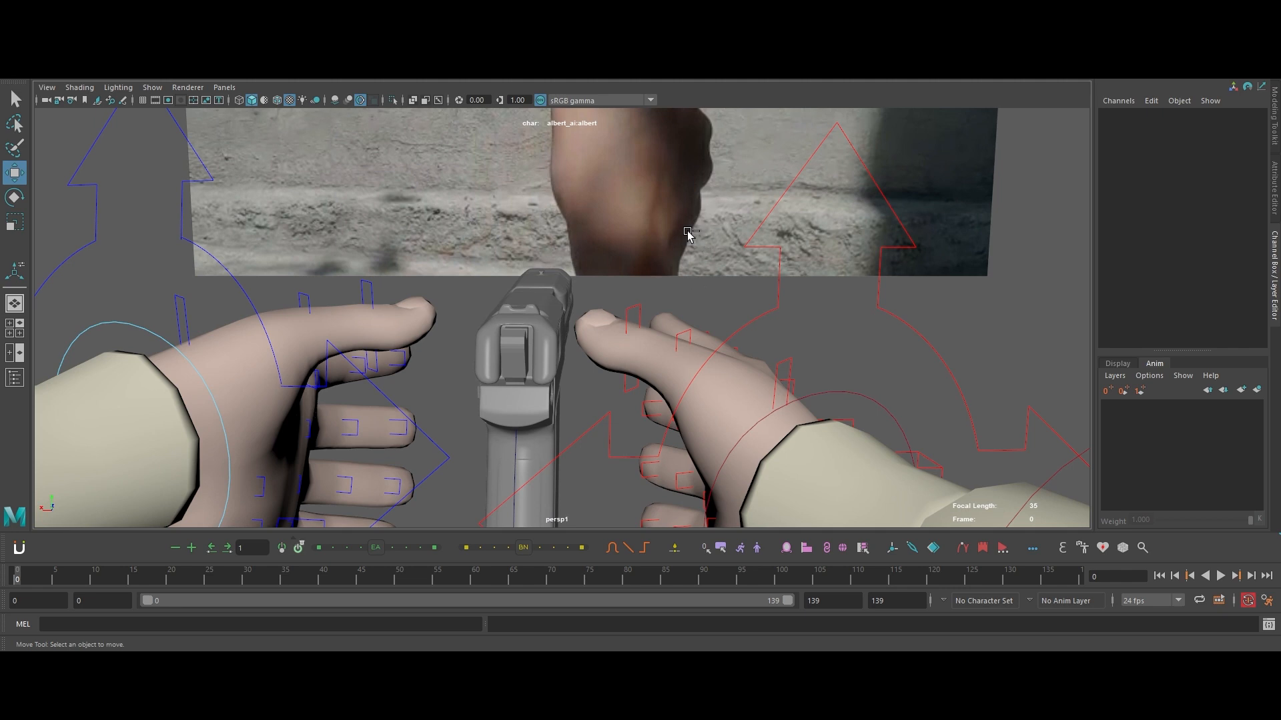
key("shift+o")
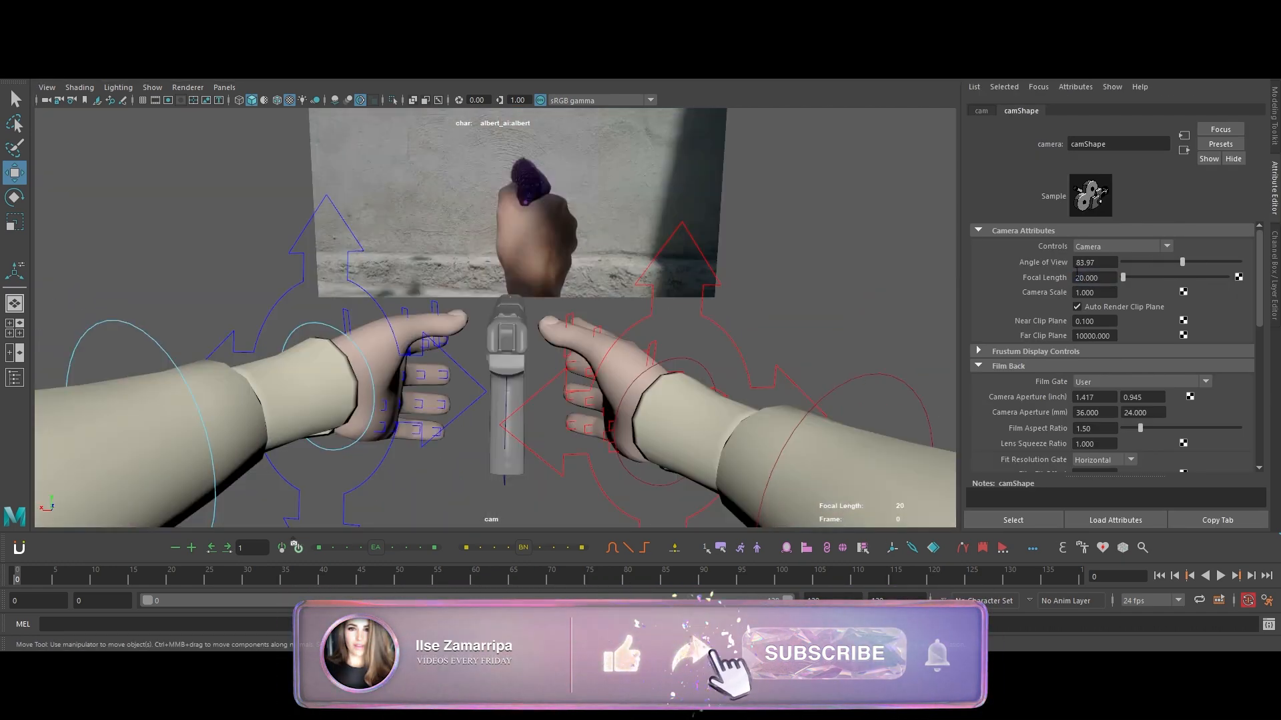
left_click(894, 241)
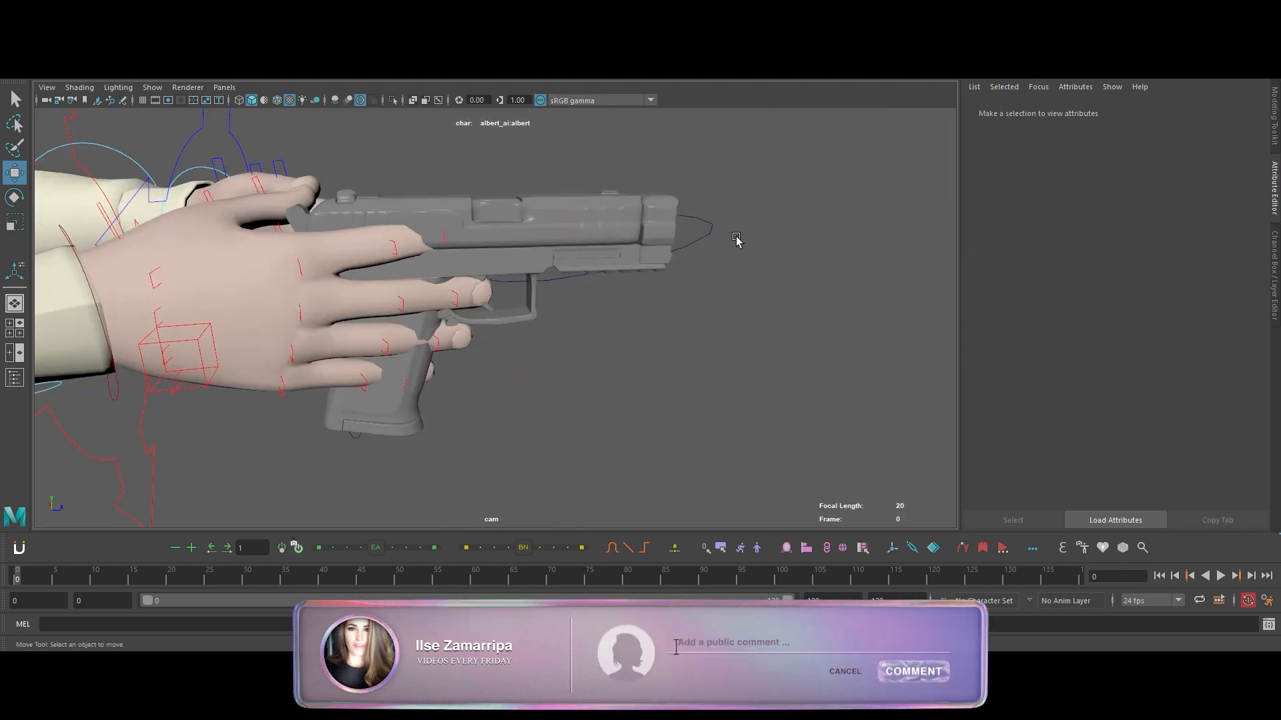
left_click(738, 240)
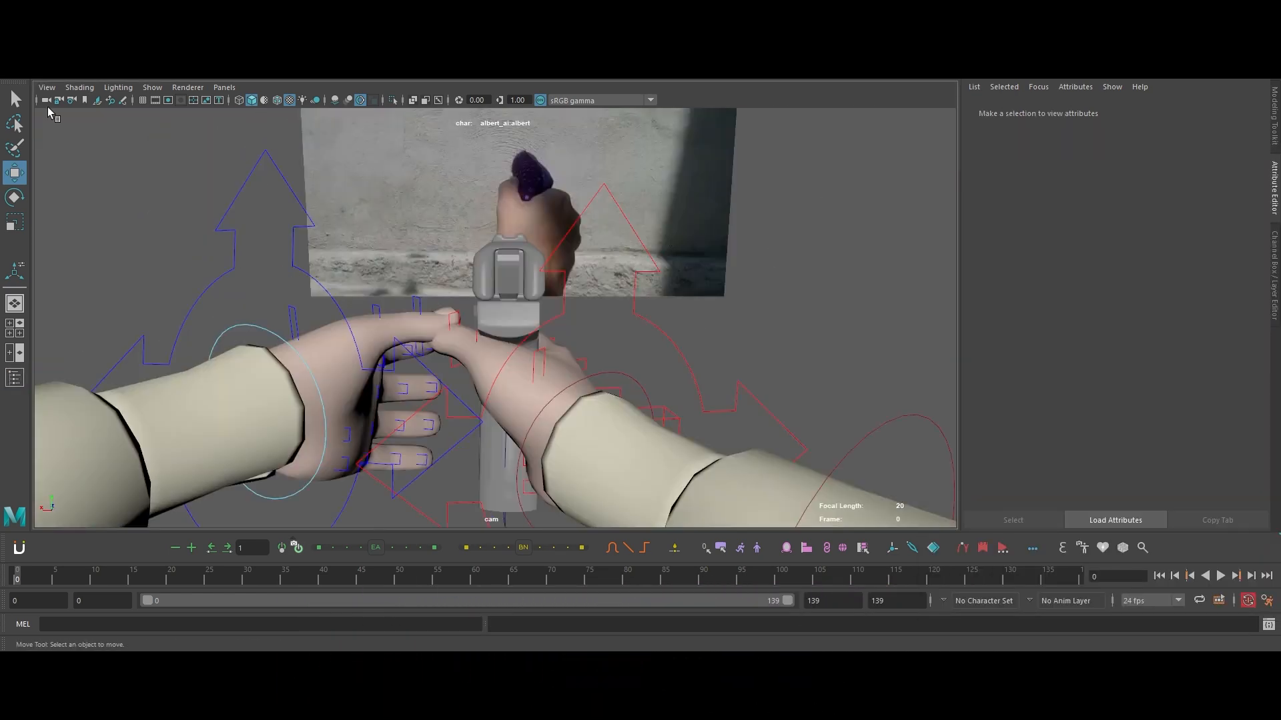
left_click(58, 100)
left_click(755, 261)
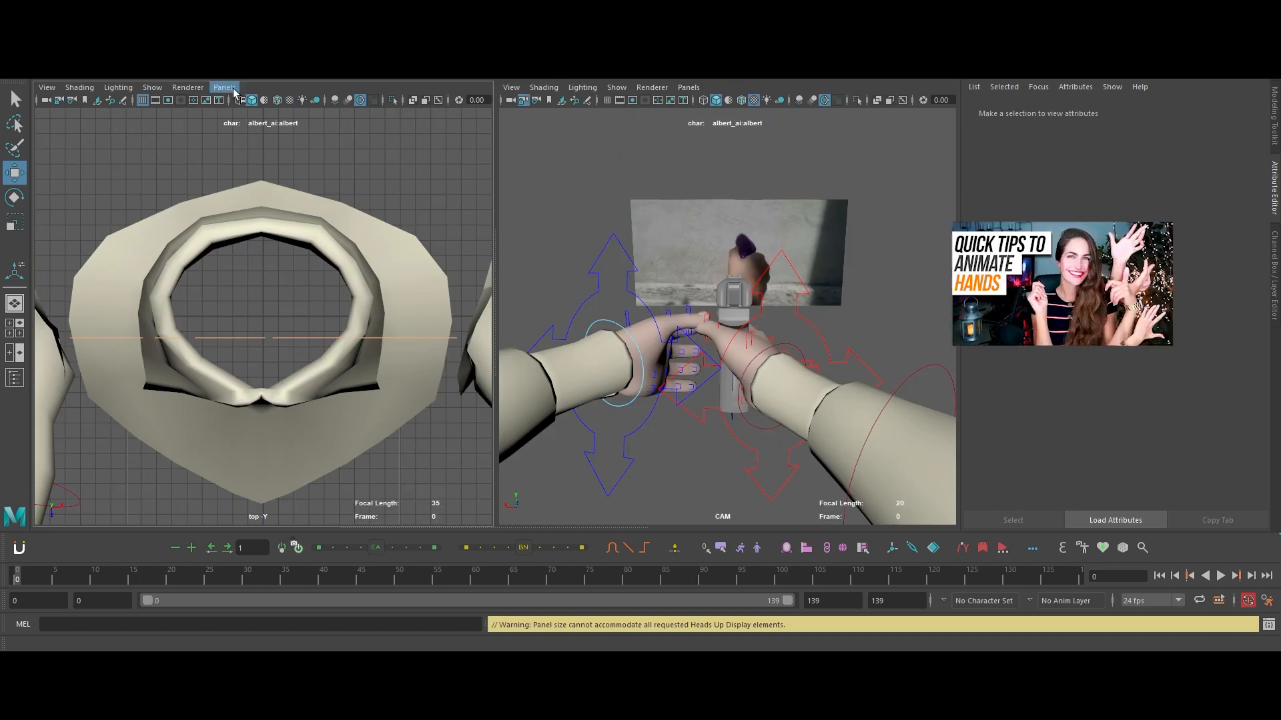
- Rotate the right thumb's second joint toward the pistol in the perspective view beside the camera view
mouse_move(320, 334)
left_mouse_down("alt")
mouse_move(55, 371)
mouse_move(309, 354)
left_mouse_up("alt")
left_click(55, 368)
left_click(55, 367)
right_click_drag(309, 354, 360, 350, "alt")
key("e")
left_click_drag(289, 344, 240, 293, "alt")
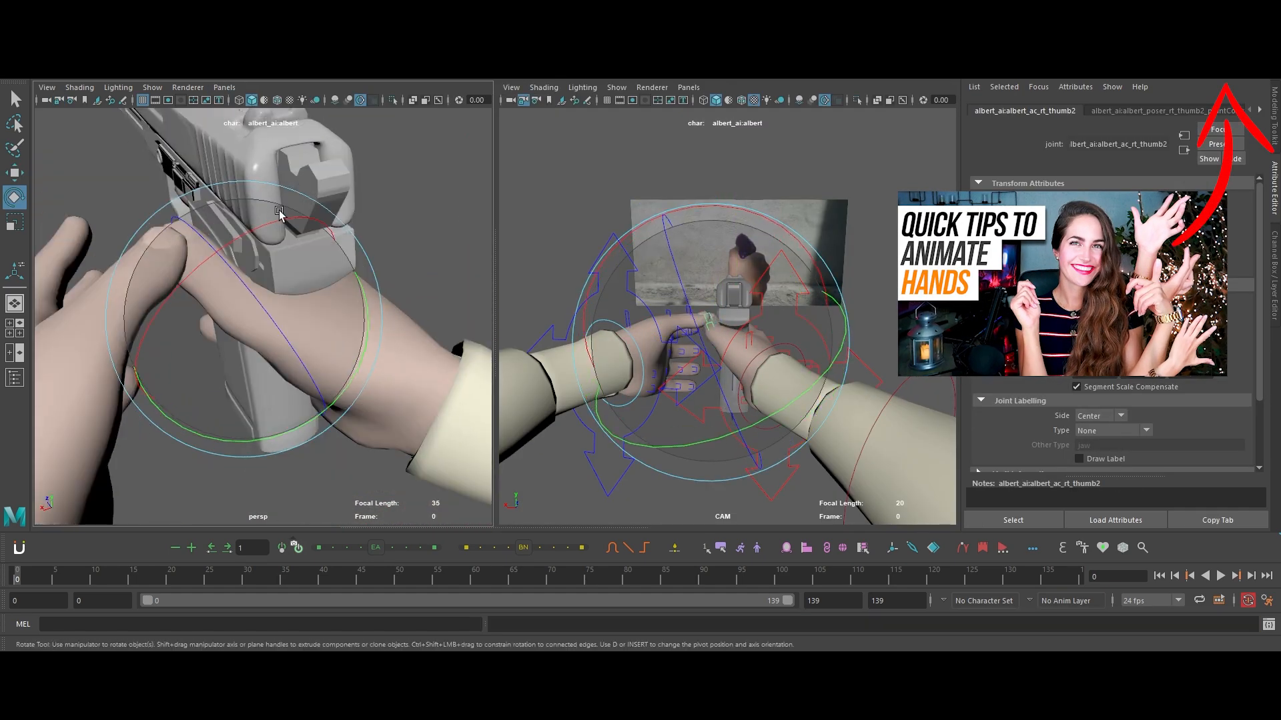
left_click(236, 306)
key("w")
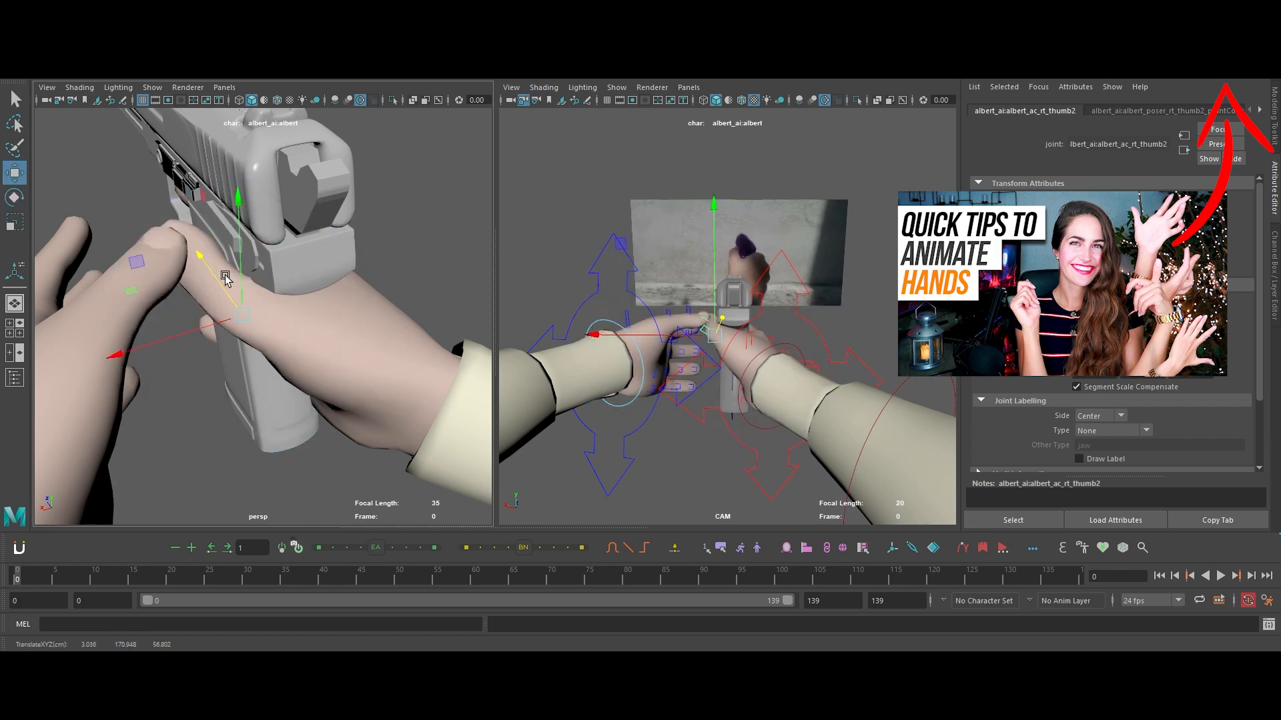
- Move the right thumb joints so the thumb rests along the side of the pistol grip
left_click_drag(254, 213, 133, 233, "alt")
key("w")
left_click(247, 228)
left_click(244, 230)
left_click(386, 266)
left_click(322, 286)
- Rotate the right hand's finger joints to curl the fingers around the pistol grip
left_click_drag(323, 286, 274, 300, "alt")
left_click(285, 341)
key("e")
left_click_drag(321, 419, 307, 419)
right_click_drag(307, 420, 86, 220, "alt")
left_click(271, 400)
left_click(272, 401)
left_click_drag(273, 400, 308, 400)
left_click_drag(308, 399, 250, 411, "alt")
left_click_drag(250, 411, 347, 360, "alt")
left_click(352, 358)
left_click(313, 367)
left_click_drag(320, 442, 248, 427)
left_click(287, 400)
left_click(289, 387)
left_click(250, 400)
left_click_drag(270, 390, 186, 424)
- Refine the right finger rotations, closing the hand on the grip with the index finger at the trigger
left_click(266, 440)
mouse_move(267, 434)
left_mouse_down("alt")
mouse_move(225, 373)
mouse_move(247, 421)
left_mouse_up("alt")
left_click(225, 371)
left_click(124, 361)
left_click_drag(220, 373, 126, 303, "alt")
left_click(128, 302)
left_click_drag(267, 254, 293, 367)
key("w")
key("e")
left_click_drag(290, 383, 306, 417)
left_click_drag(344, 372, 273, 393, "alt")
key("e")
left_click_drag(354, 437, 334, 400)
left_click(354, 393)
left_click_drag(300, 427, 137, 437)
left_click(322, 394)
- Move the left hand IK control down so the left arm leaves the camera view
left_click(614, 233)
key("w")
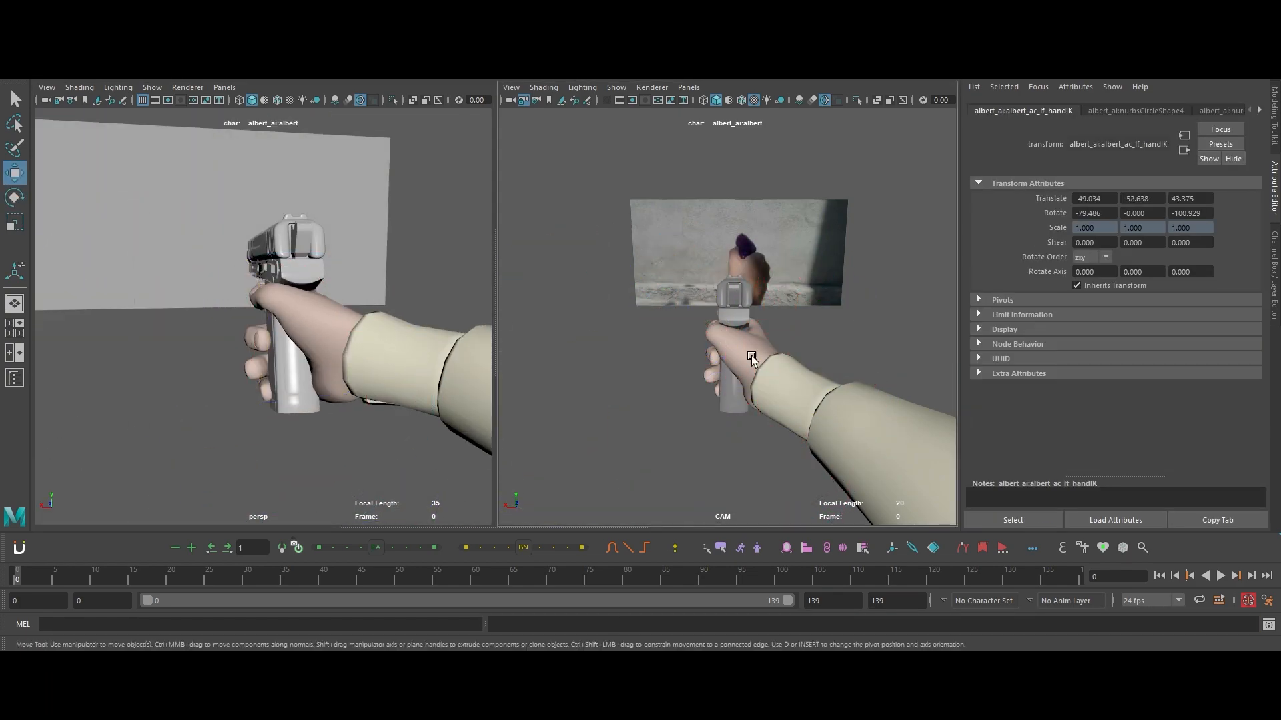
left_click(752, 356)
- Play the timeline with the pistol control selected and examine the right-hand grip from the side
left_click_drag(184, 285, 430, 333, "alt")
left_click(167, 286)
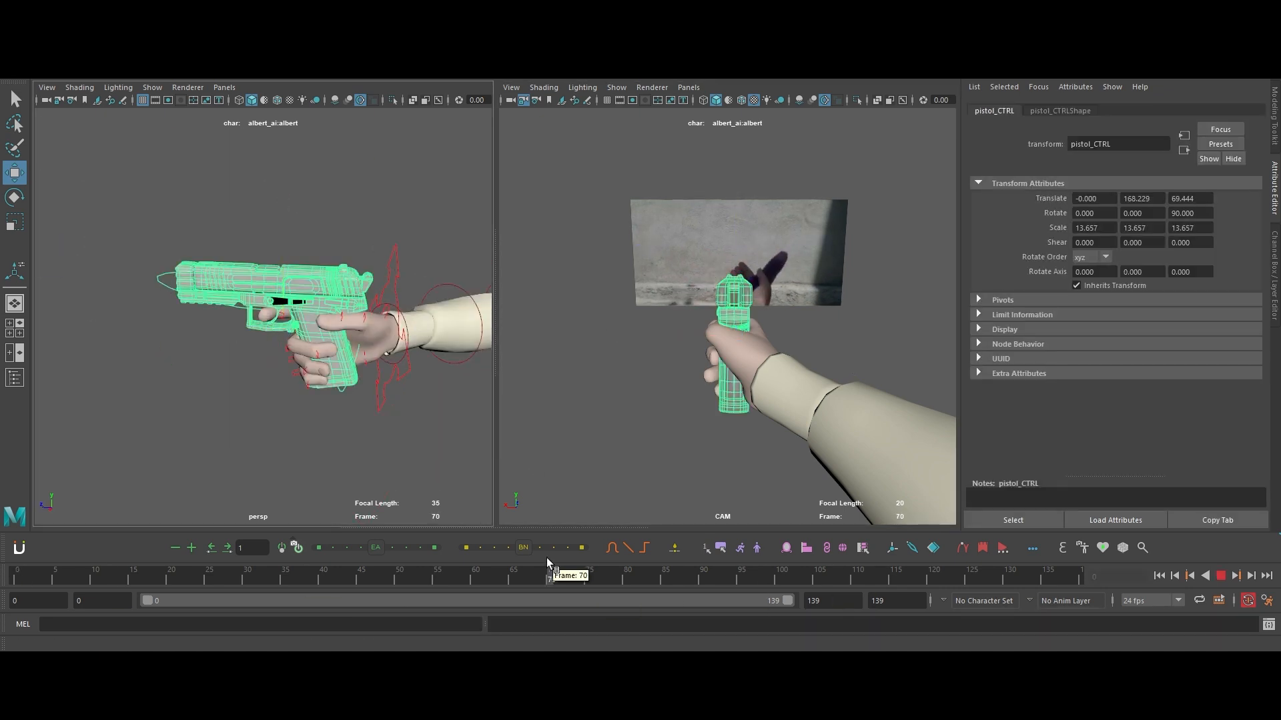
left_click(427, 214)
left_click_drag(427, 214, 347, 292, "alt")
left_click(315, 276)
scroll(327, 247, "down", 5)
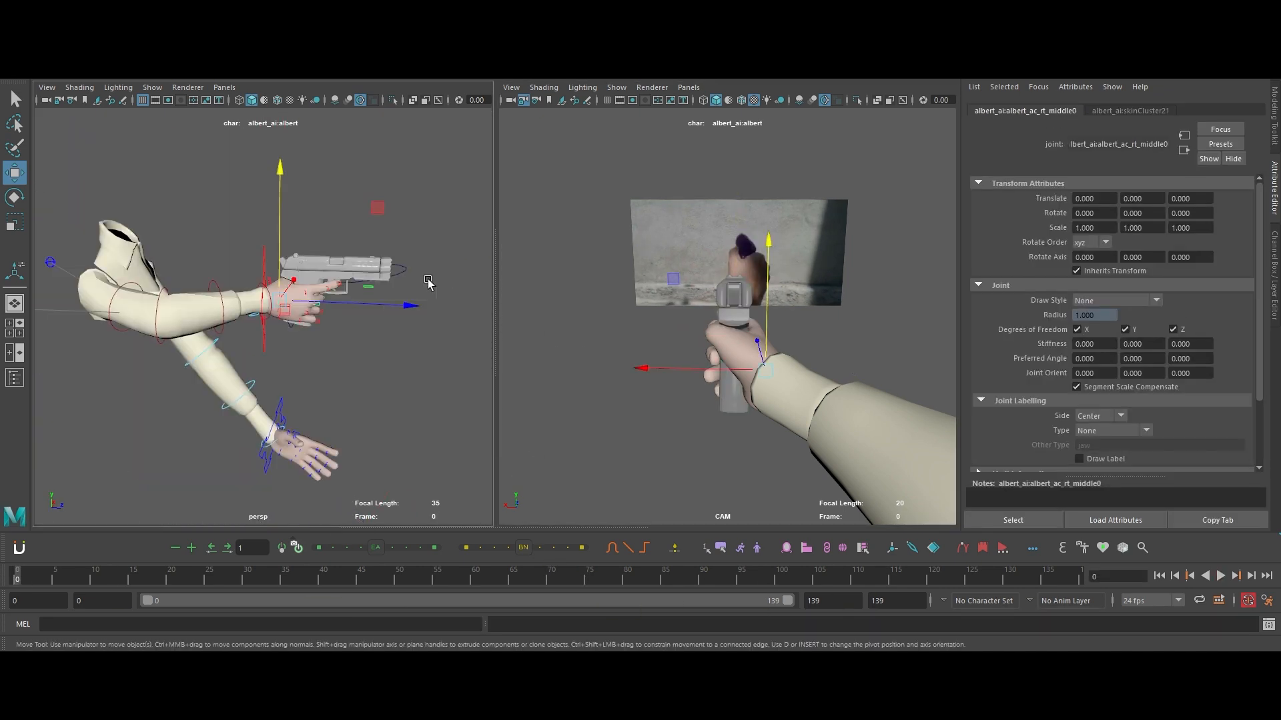
left_click(429, 280)
left_click(389, 286)
- Move and rotate the right arm controls to shift the hand and pistol sideways in the camera view
left_click(166, 303)
key("e")
left_click(308, 303)
left_click_drag(166, 303, 200, 267)
left_click(168, 311)
left_click(177, 335)
key("w")
left_click_drag(791, 354, 849, 387)
key("e")
left_click_drag(741, 443, 731, 407)
key("w")
left_click_drag(847, 323, 847, 308)
- Adjust the right arm's rotation and move the right hand IK control to reframe the pistol beside the reference
scroll(254, 321, "down", 5)
left_click(82, 374)
left_click_drag(90, 302, 111, 312, "alt")
key("e")
left_click_drag(866, 321, 794, 265)
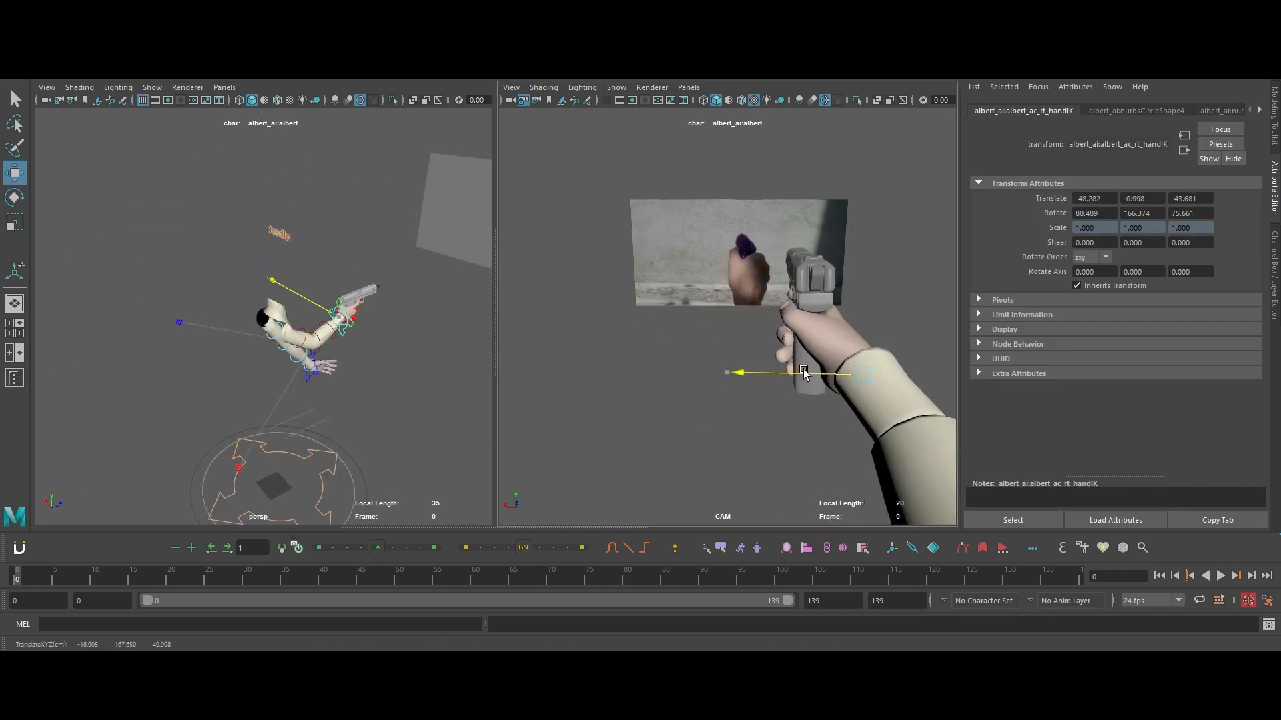
left_click_drag(819, 369, 807, 369)
left_click_drag(827, 291, 825, 310)
- Rotate the right hand control in the enlarged camera view to re-angle the pistol
key("space")
left_click(726, 383)
left_click(565, 433)
key("e")
left_click_drag(619, 510, 763, 394)
left_click(763, 395)
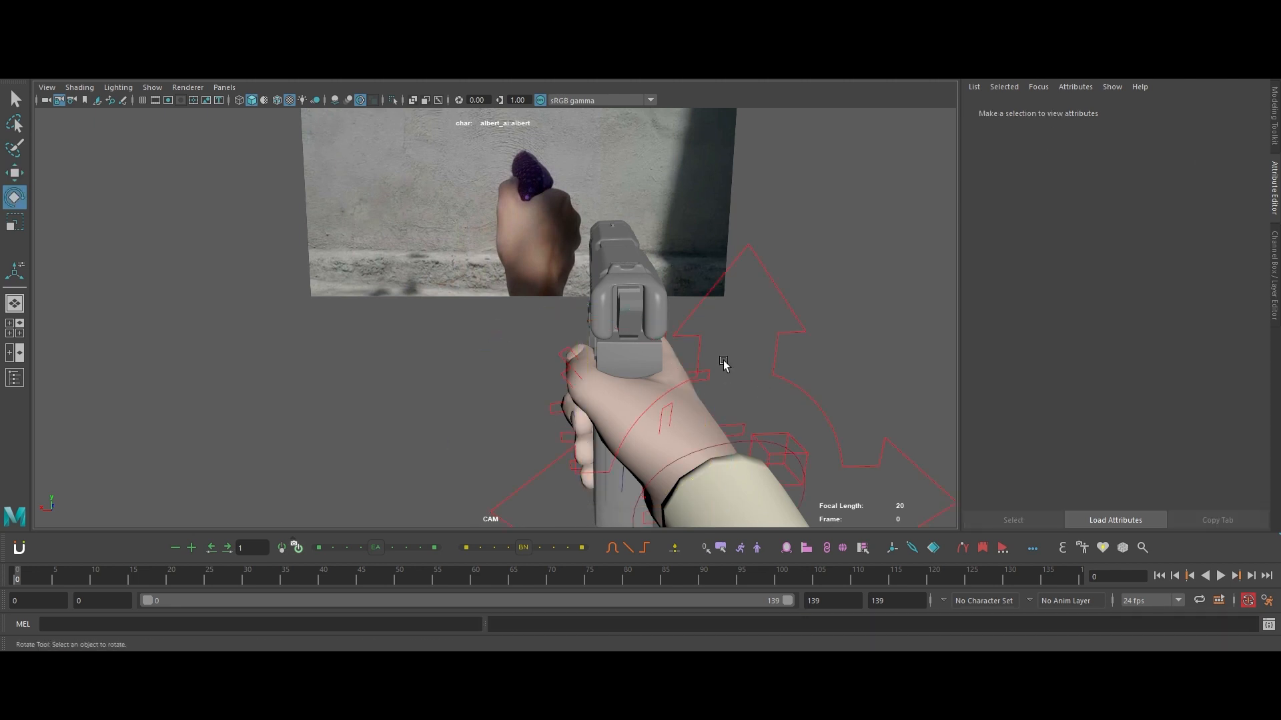
left_click(782, 376)
- Reposition the right arm pole control and nudge the right wrist to reshape the forearm in the camera view
key("space")
left_click(240, 466)
key("w")
left_click_drag(183, 443, 149, 406)
left_click(810, 411)
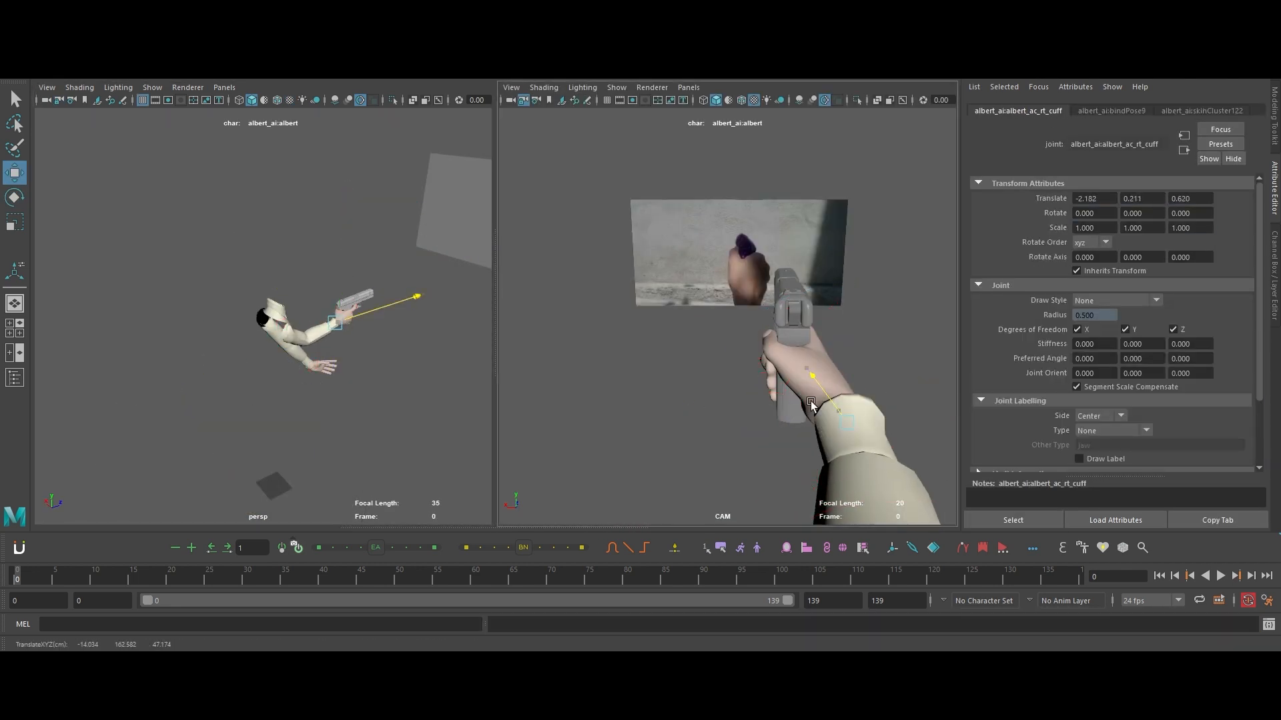
left_click(839, 435)
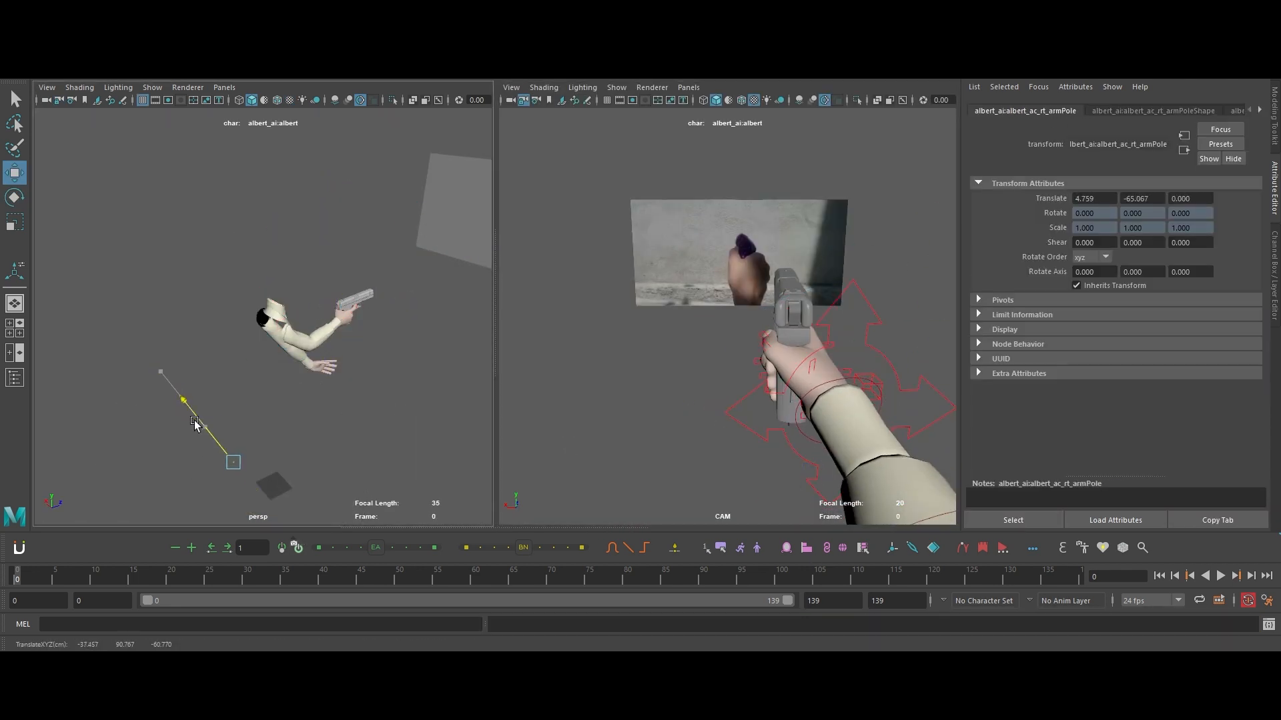
left_click_drag(199, 421, 205, 429)
- Move the right hand control sideways in the enlarged camera view to refine the pistol's placement
left_click(670, 364)
key("space")
left_click(566, 351)
key("e")
left_click(800, 364)
key("w")
left_click_drag(578, 433, 613, 432)
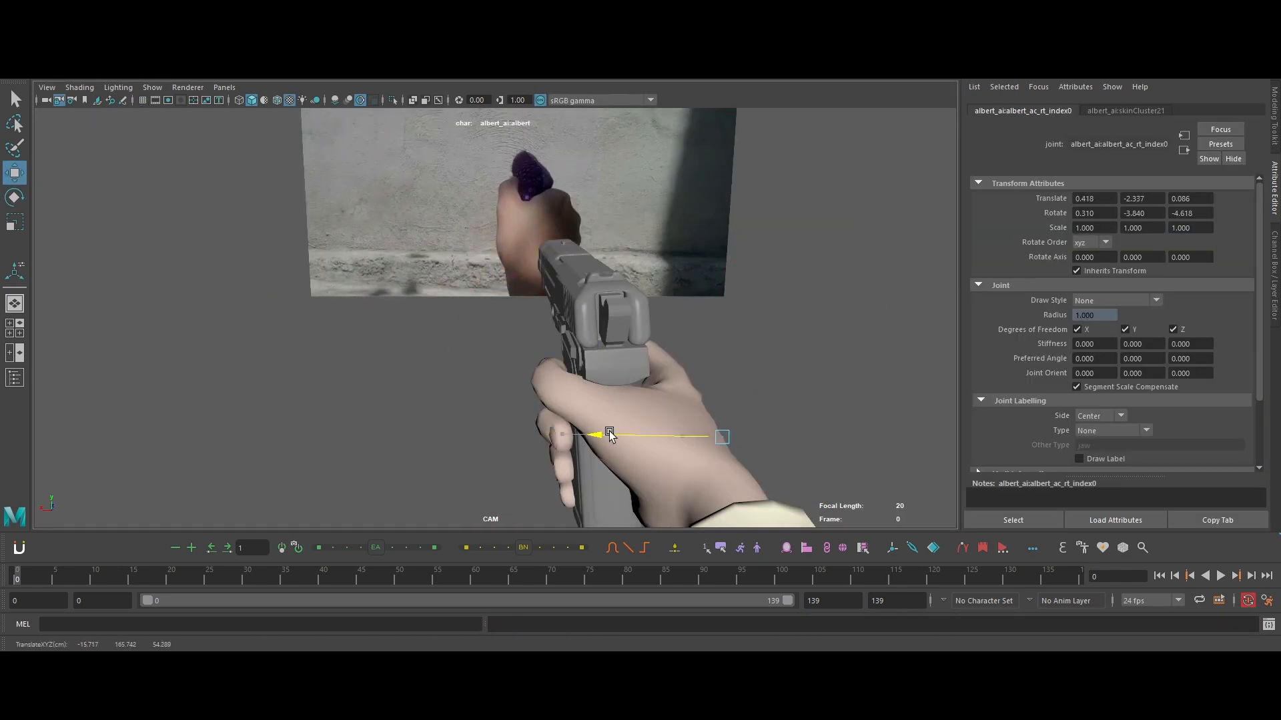
left_click_drag(706, 513, 719, 517)
- Frame the right hand in the perspective view and examine its grip from another angle
key("space")
key("f")
left_click_drag(326, 395, 718, 348, "alt")
left_click(382, 359)
left_click(401, 407)
key("space")
left_click(564, 340)
key("w")
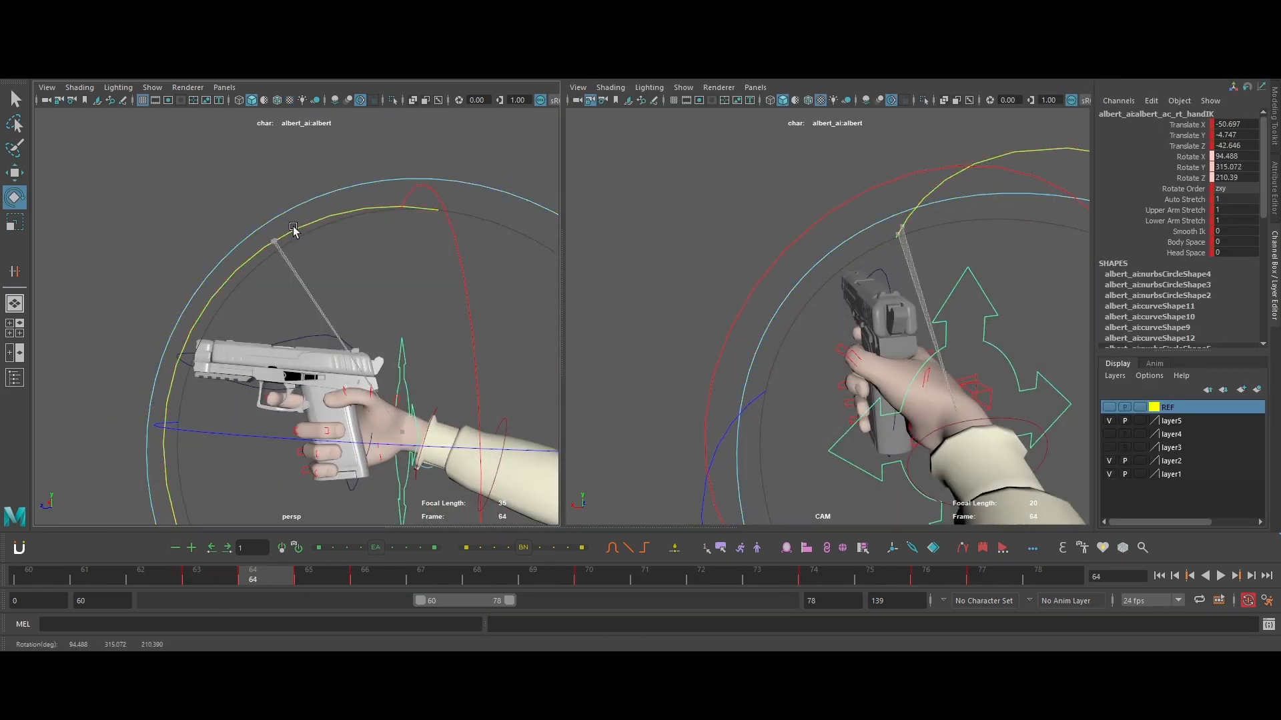
- Play back the recoil motion in the camera view and undo the last change to the right hand control
key("alt+v")
key("space")
key("alt+v")
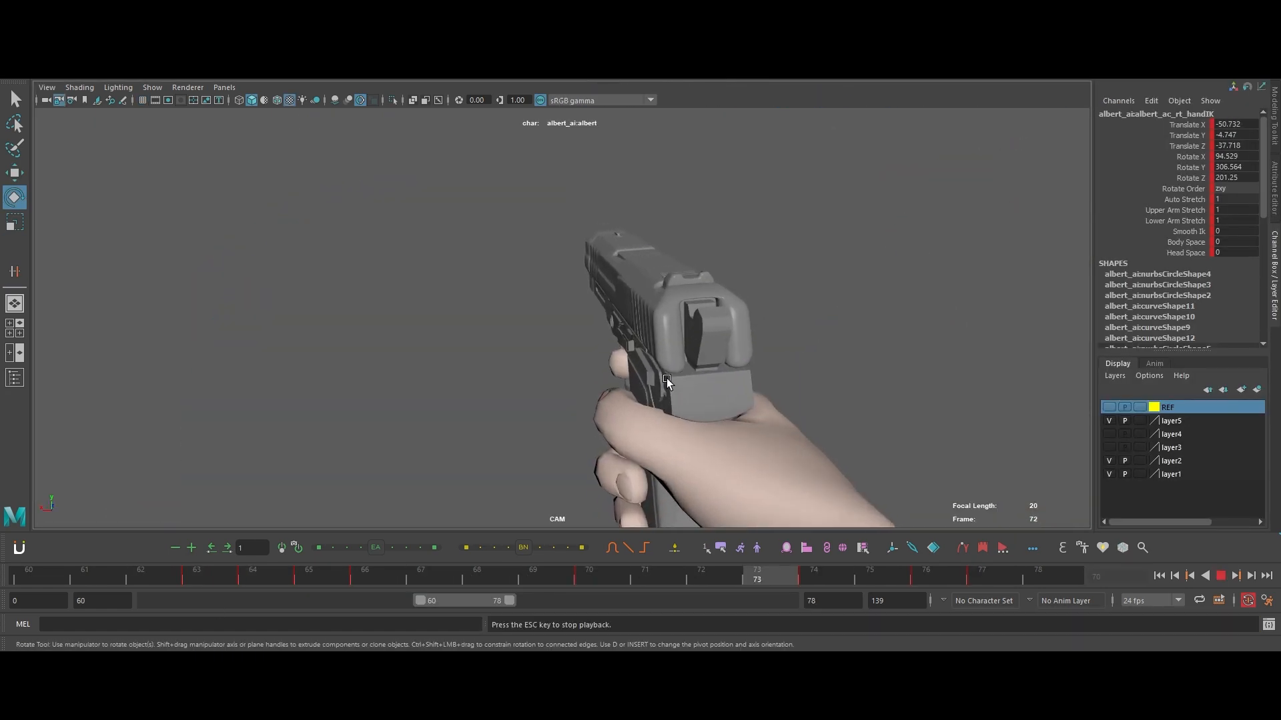
key("alt+v")
key("ctrl+z")
- Delete the right hand control's intermediate Rotate X, Y and Z keys between frames 65 and 76 in the Graph Editor
double_click(378, 575)
left_click_drag(1194, 158, 1194, 180)
left_click_drag(795, 81, 848, 220)
key("f")
left_click_drag(697, 92, 719, 174)
key("Delete")
left_click_drag(821, 83, 852, 219)
key("Delete")
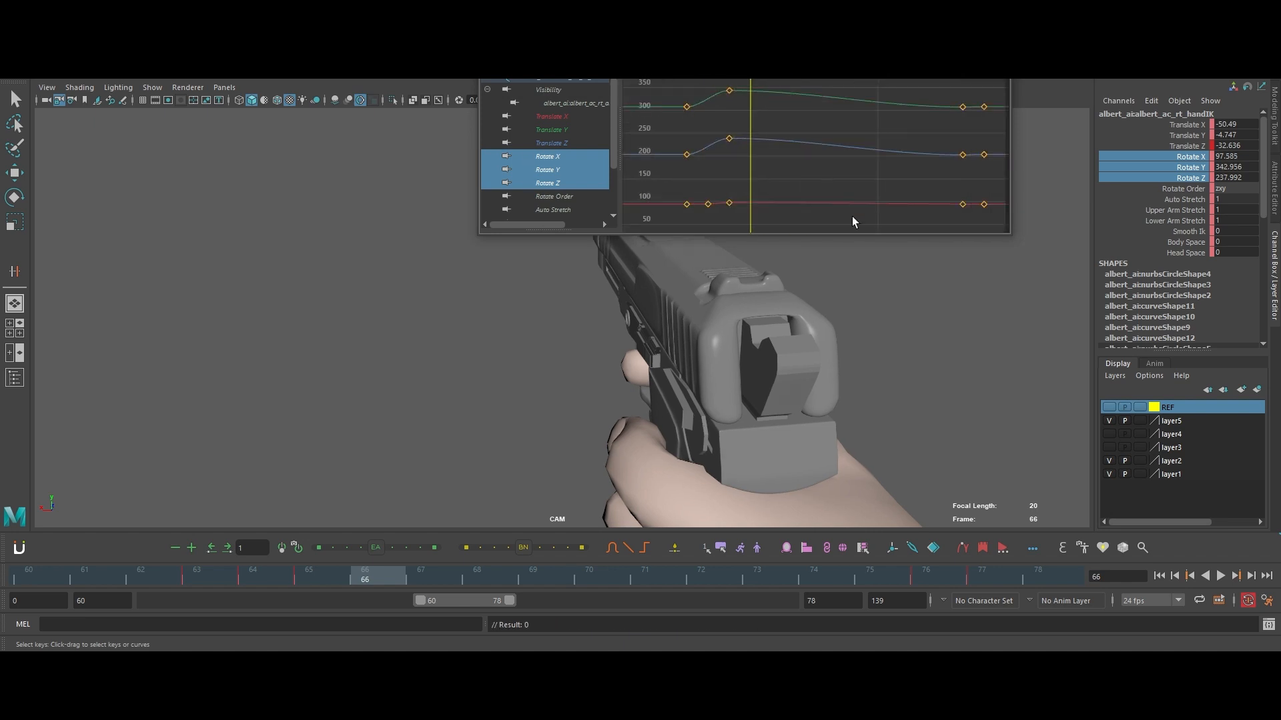
- Shift the right hand control's peak rotation keys one frame earlier, to frame 64, in the Graph Editor
key("alt+v")
left_click_drag(719, 129, 741, 147)
middle_click_drag(748, 136, 727, 112)
key("ctrl+z")
key("alt+v")
key("alt+v")
left_click_drag(719, 81, 755, 163)
middle_click_drag(754, 163, 734, 162)
- Try to rotate the right hand control further and raise its peak rotation keys, checking the motion in playback
key("e")
mouse_move(898, 328)
left_mouse_down()
mouse_move(916, 369)
mouse_move(914, 347)
left_mouse_up()
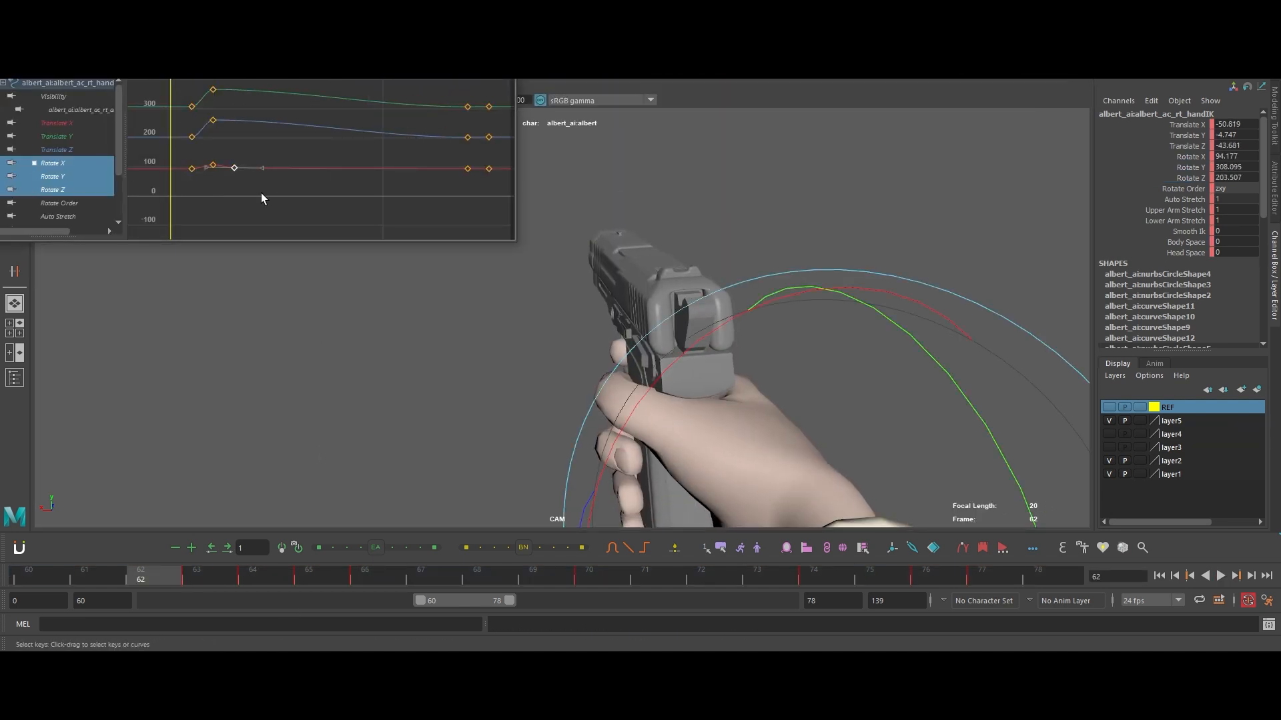
key("ctrl+z")
middle_click_drag(250, 123, 245, 95, "shift")
key("ctrl+z")
key("alt+v")
key("ctrl+z")
key("alt+v")
key("alt+v")
- Set a key on the right hand control at frame 64 and play back the recoil
left_click(262, 578)
key("s")
key("comma")
key("alt+v")
- Slightly lower the right hand control's peak rotation values in the Graph Editor and review the playback
left_click_drag(203, 107, 243, 136)
middle_click_drag(242, 124, 241, 127, "shift")
key("alt+v")
key("alt+v")
- Reposition the right hand control at the recoil peak on frame 64, adjust its Translate X, and play back the shot
key("space")
left_click_drag(232, 582, 249, 578)
key("w")
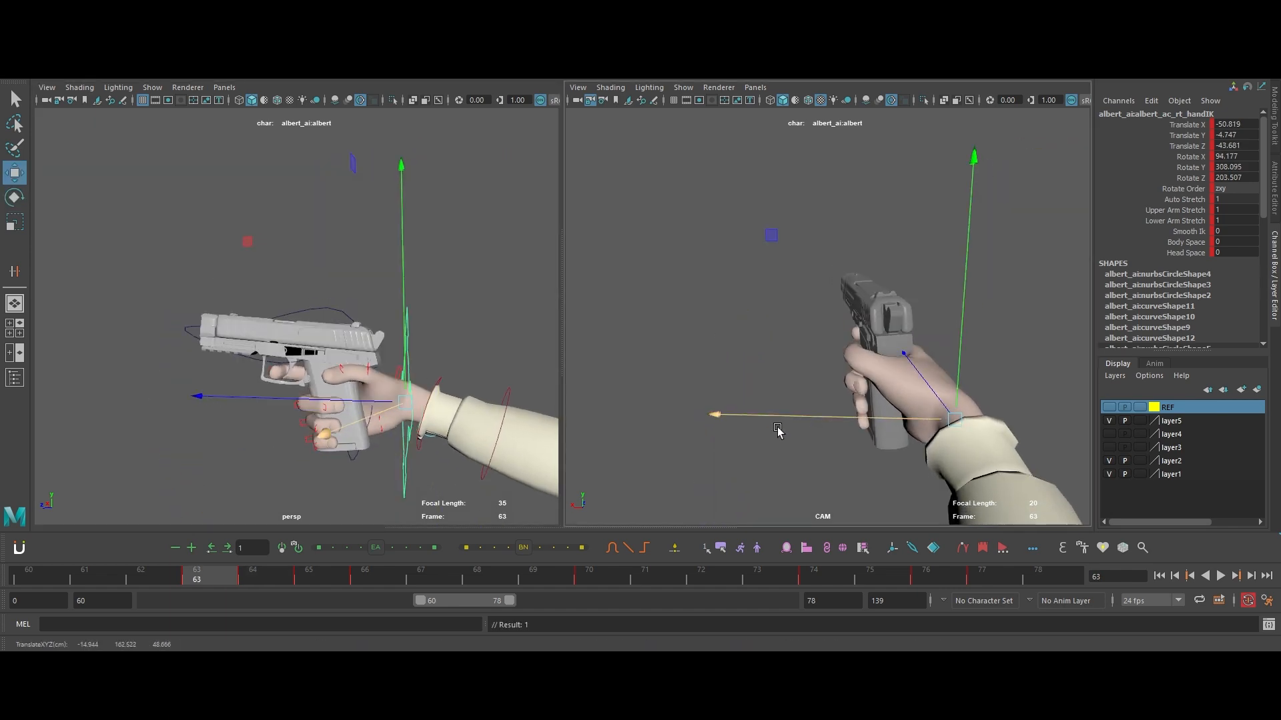
key("alt+v")
key("space")
key("space")
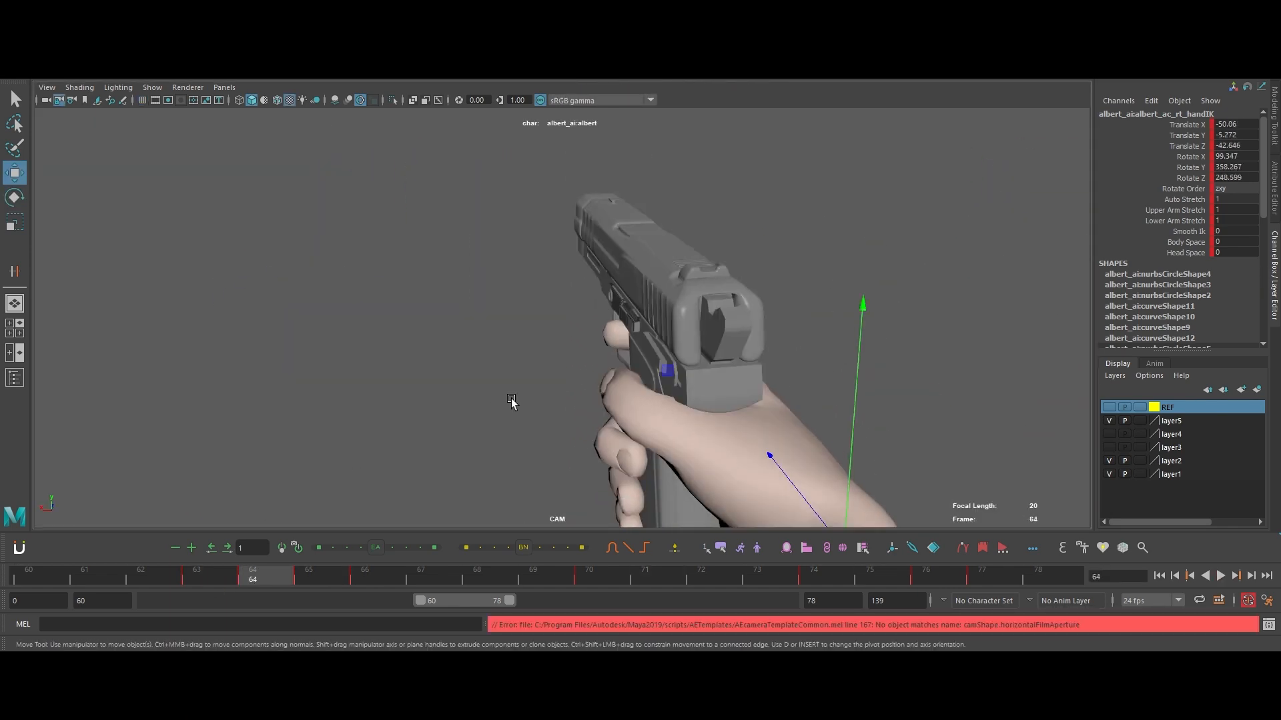
left_click(1176, 126)
key("alt+v")
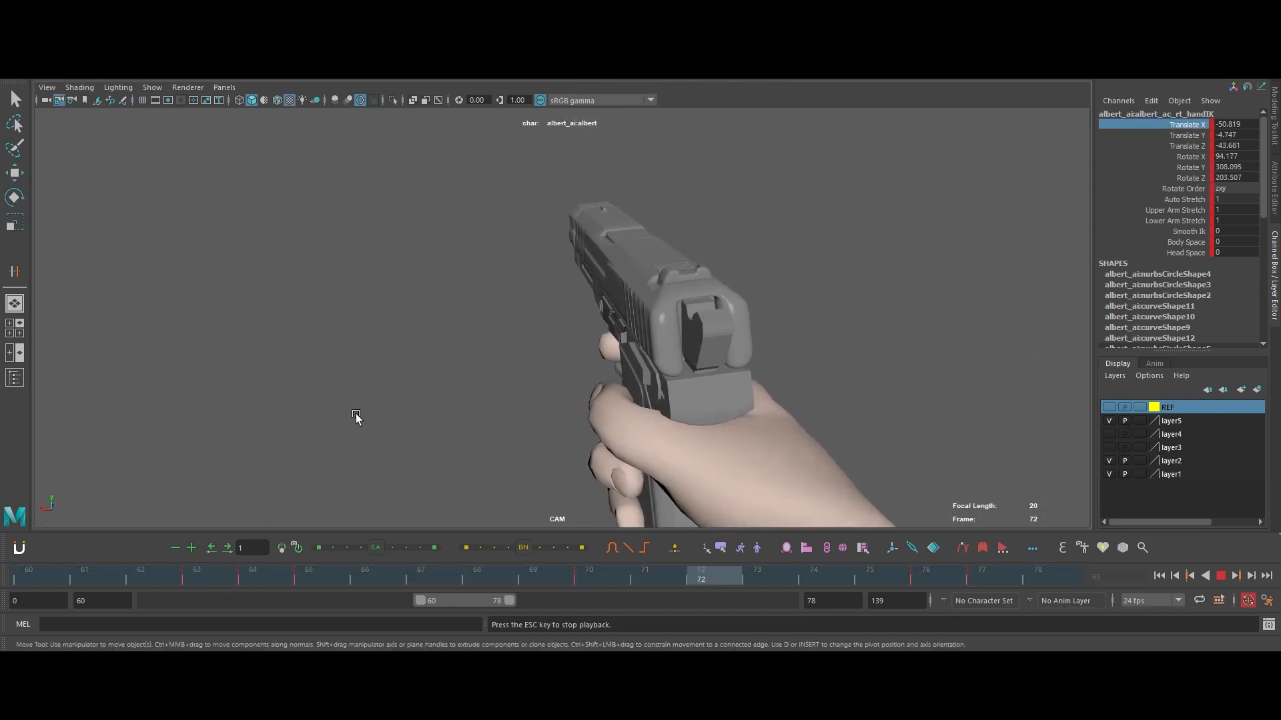
- Rotate the right hand control at frame 64 to refine the recoil's peak pose
key("alt+v")
key("comma")
key("comma")
key("e")
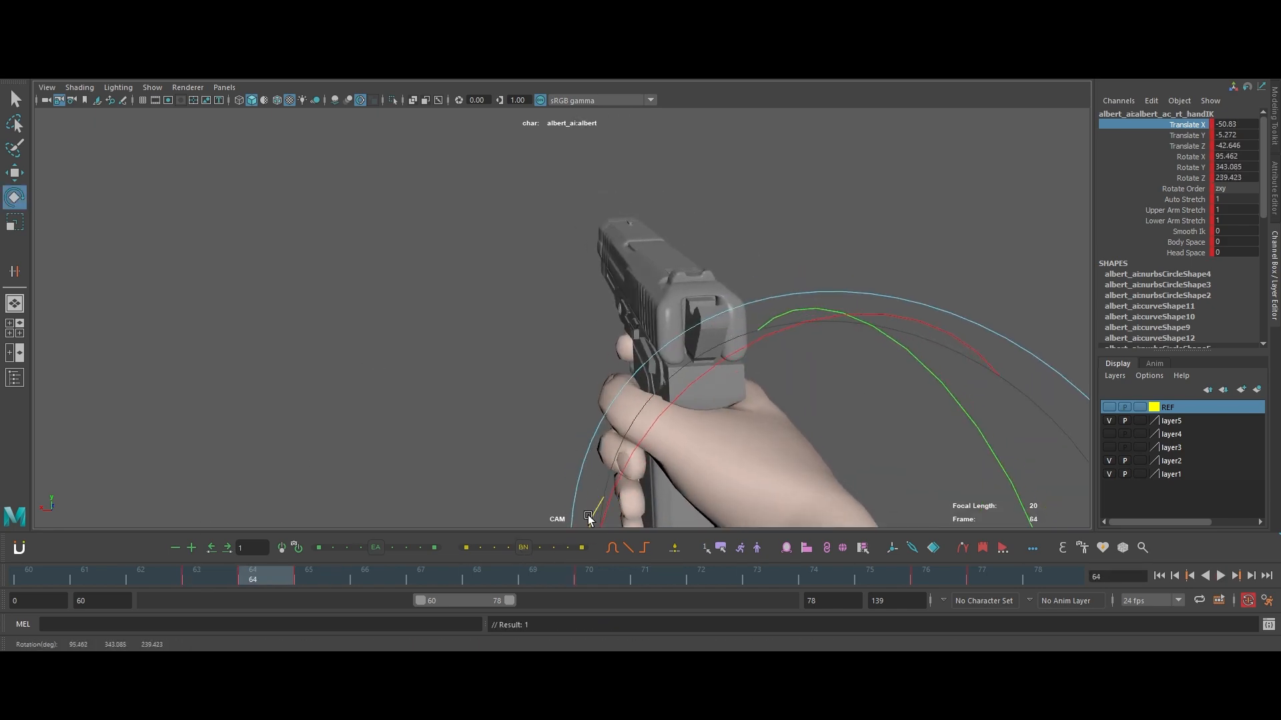
- Review the recoil playback and blend the right hand control's pose at frame 74 toward its neighbouring keys
key("alt+v")
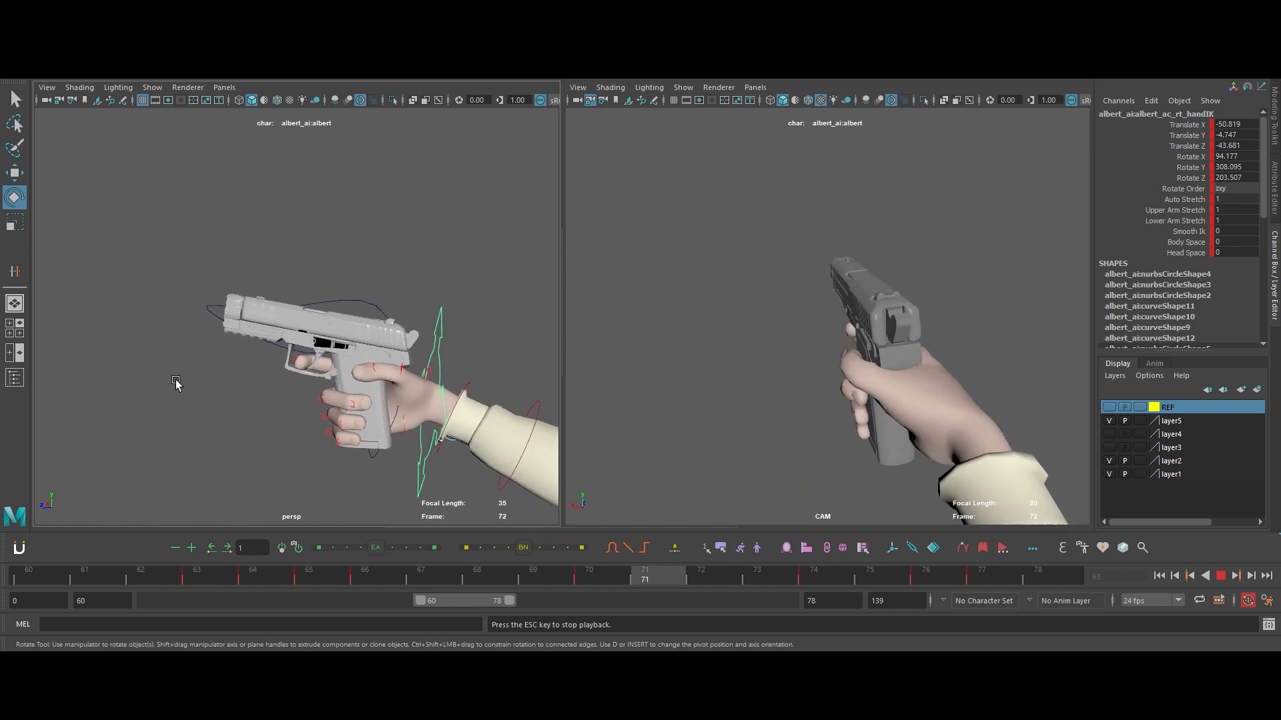
left_click_drag(529, 449, 332, 413, "alt")
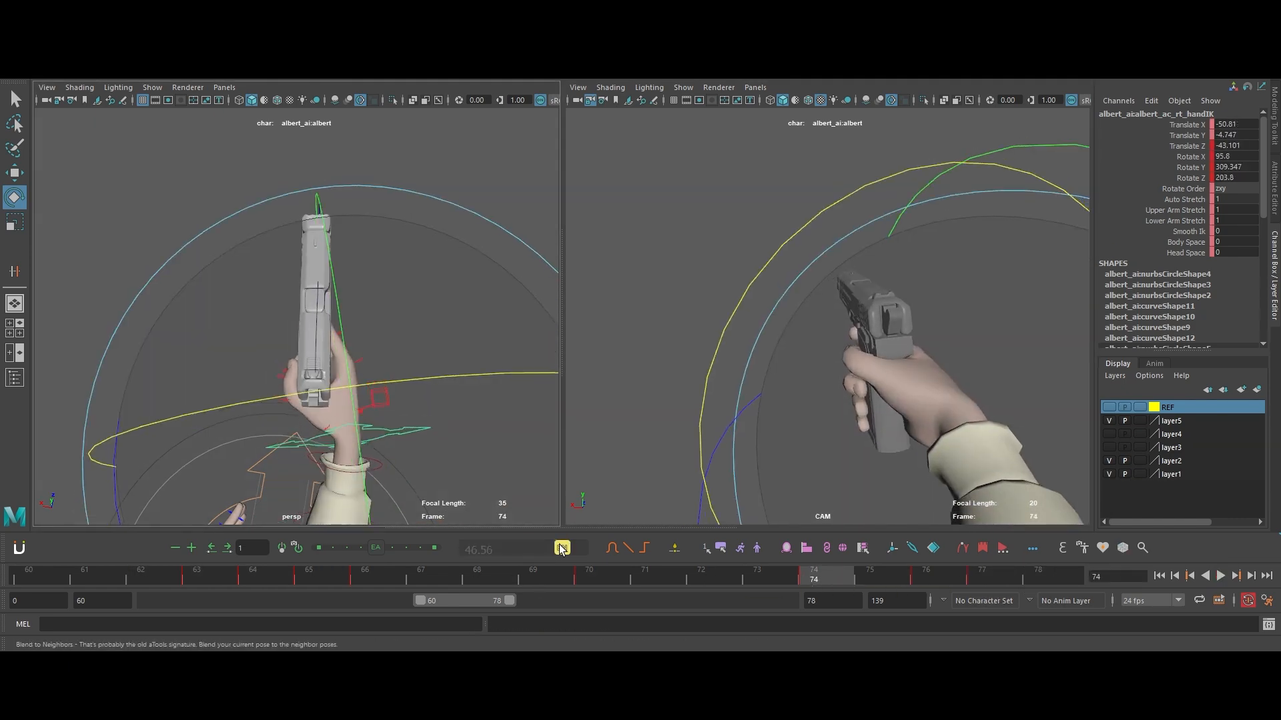
left_click(562, 548)
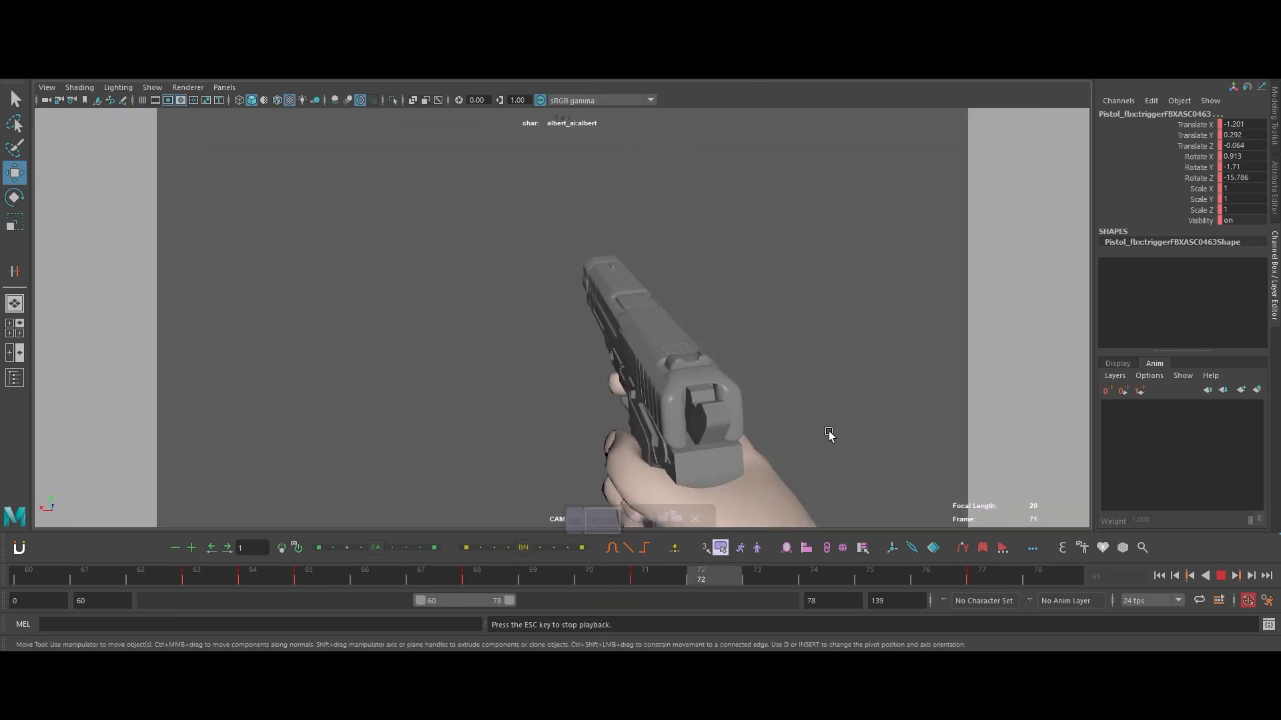
- Rotate the right index fingertip control for the trigger pull and try to delete the key at frame 71
left_click(347, 582)
key("e")
left_click_drag(492, 488, 447, 429)
left_click(475, 577)
left_click(314, 578)
left_click(657, 579)
right_click(657, 580)
left_click(677, 394)
key("ctrl+z")
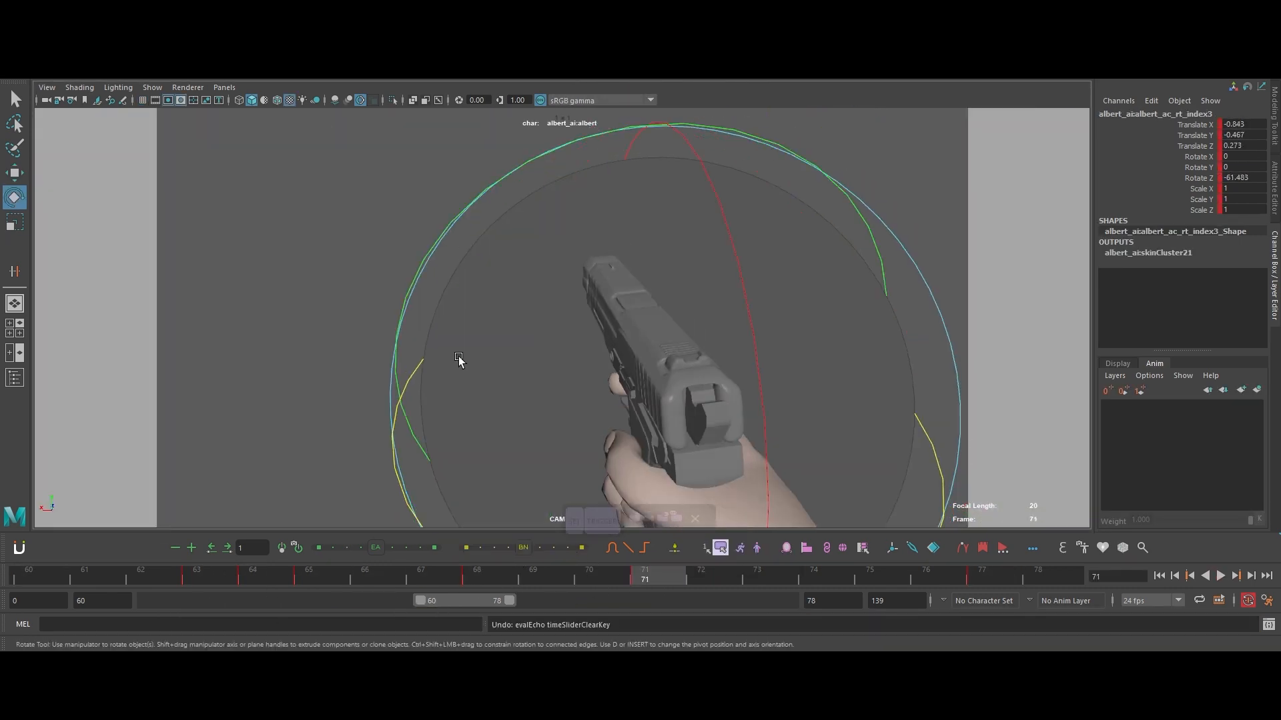
- Select the TRIGGER set and rework its keys between frames 68 and 77, scrubbing to check the trigger motion
left_click(601, 521)
left_click(492, 576)
left_click(994, 577)
left_click_drag(220, 582, 651, 581)
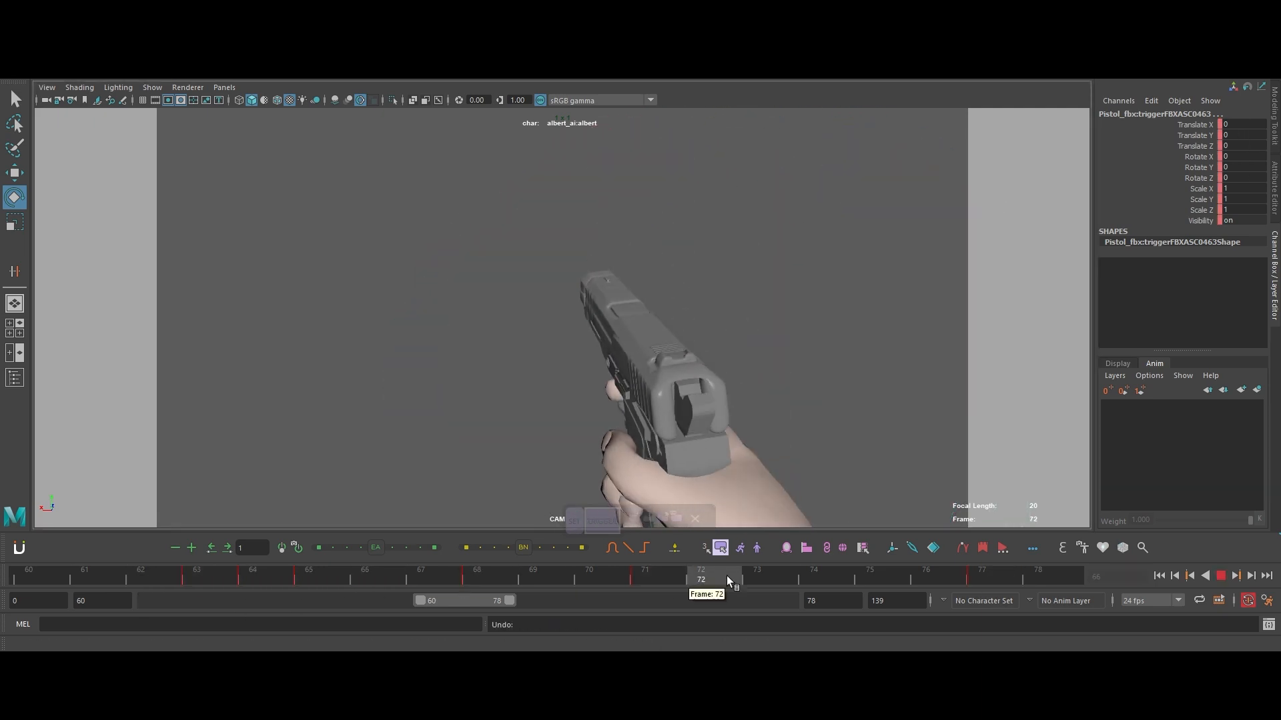
left_click(589, 577)
left_click(873, 582)
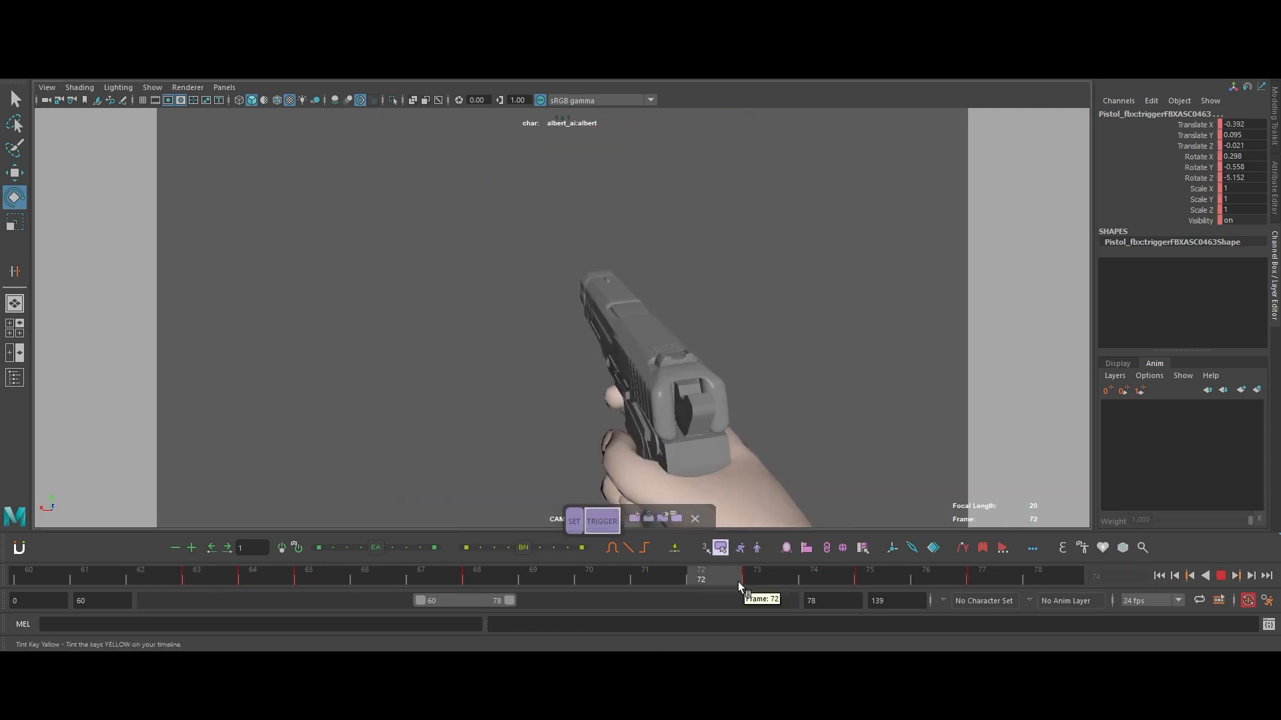
- Move the right index fingertip control to fit the trigger and check the finger's motion around frame 75
key("w")
key("space")
left_click_drag(531, 423, 467, 407, "alt")
left_click(352, 354)
key("space")
left_click(580, 574)
left_click(872, 576)
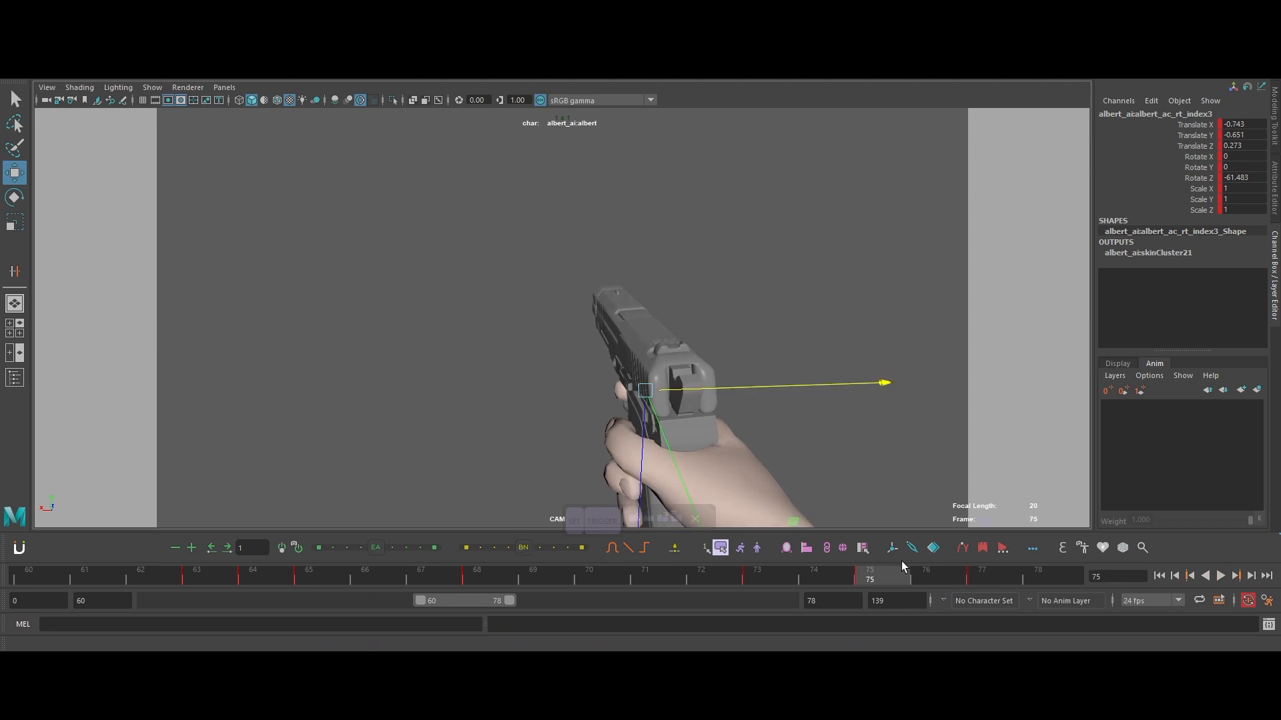
left_click(839, 580)
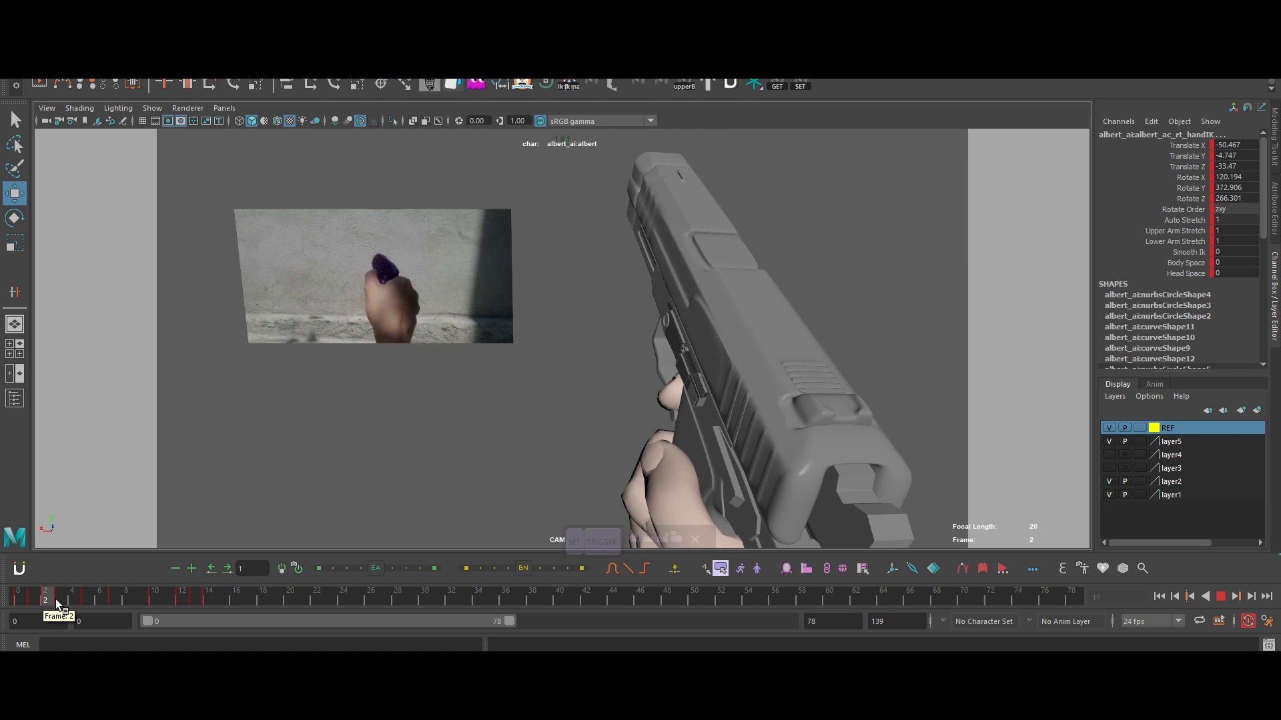
- Paste the copied right hand recoil keys from frame 16 onward to repeat the shot, and play back against the reference video
left_click_drag(56, 604, 242, 601)
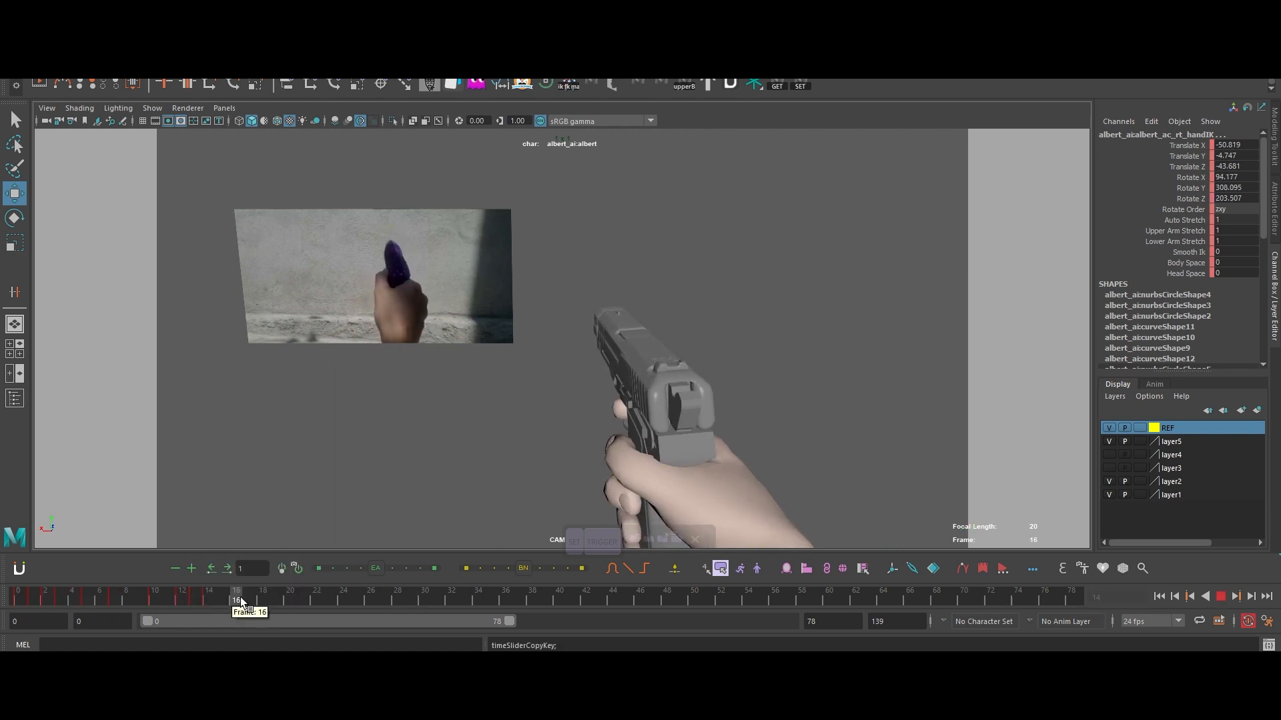
key("alt+v")
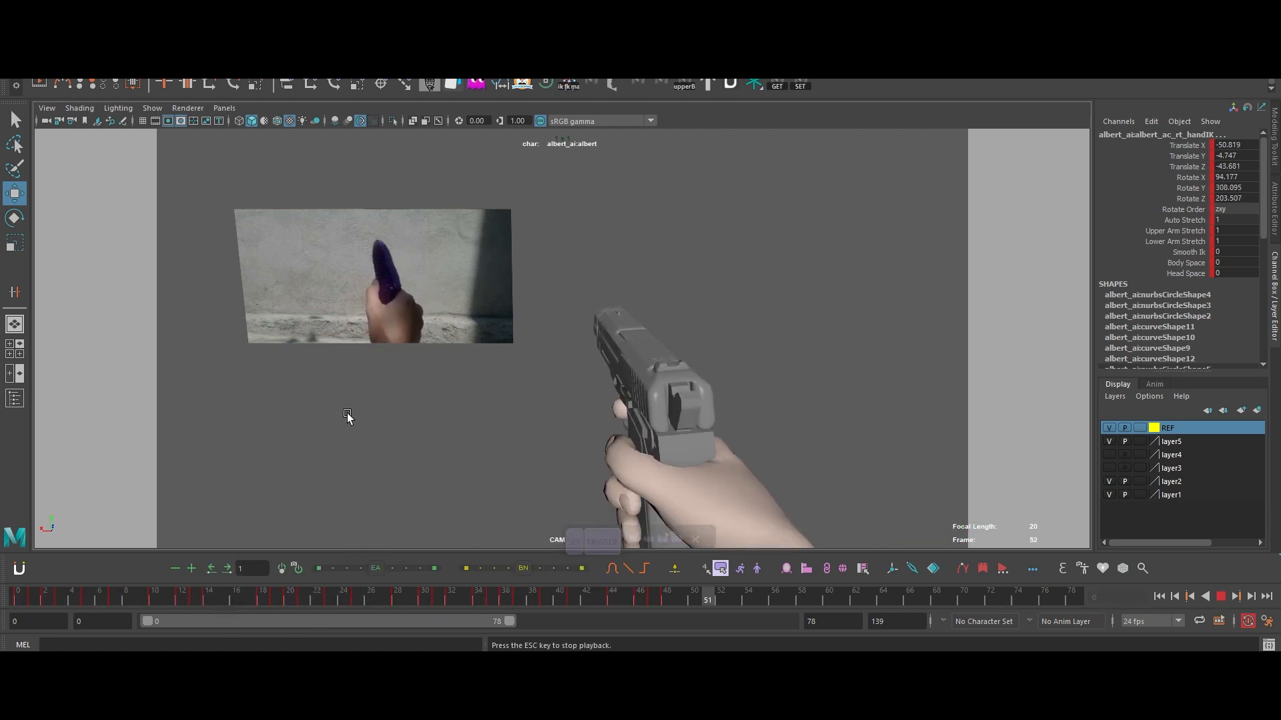
left_click_drag(729, 593, 131, 579)
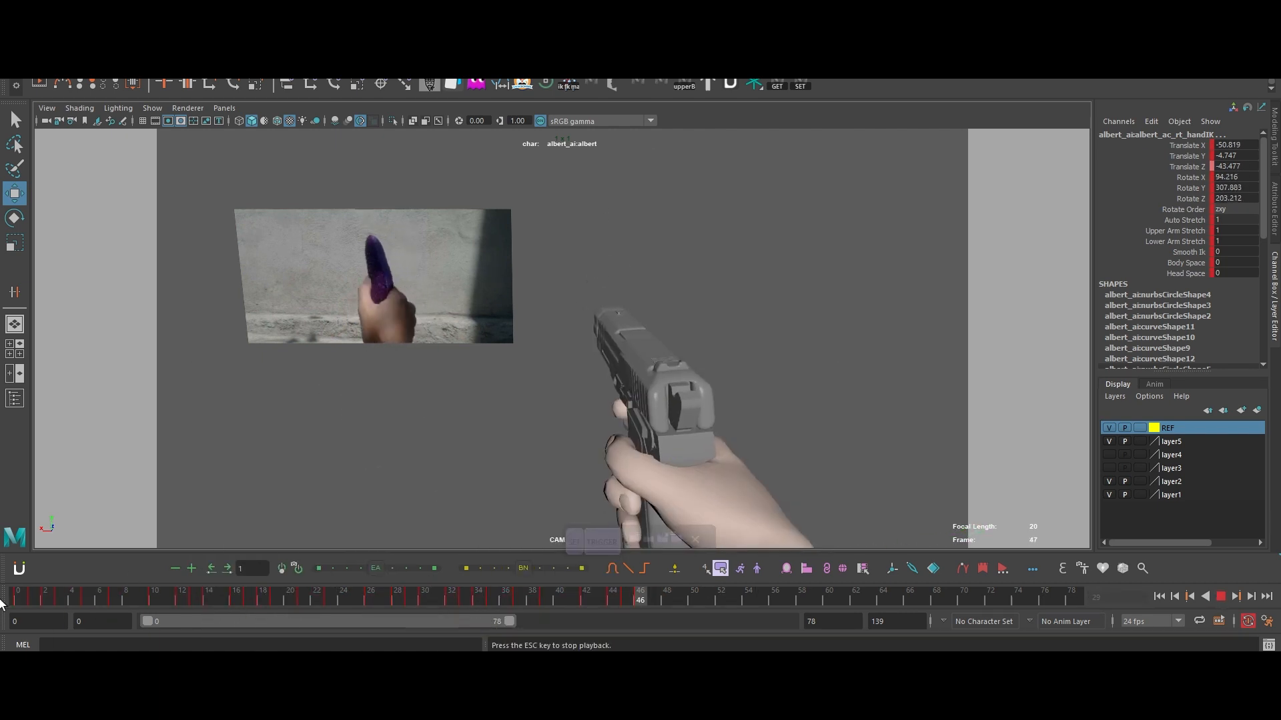
- Tilt the right hand and pistol at frame 72 to match the reference video, and open the fingers away from the grip
left_click(808, 605)
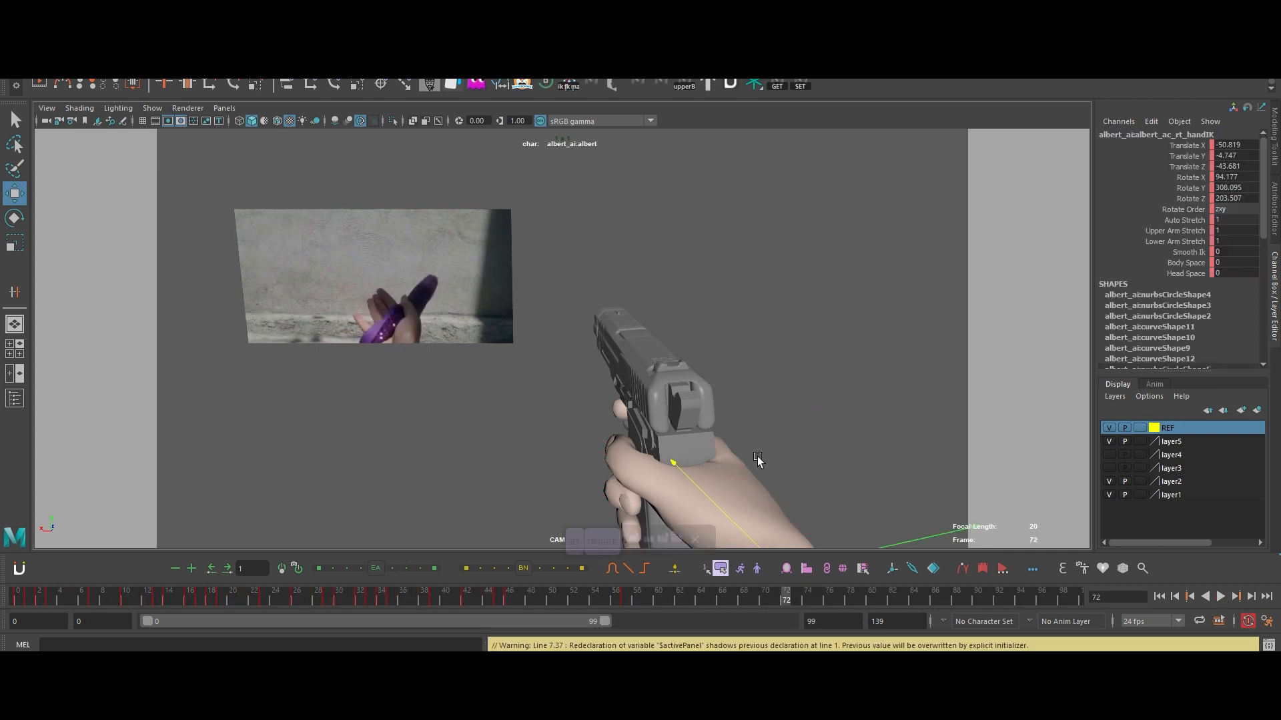
left_click(699, 426)
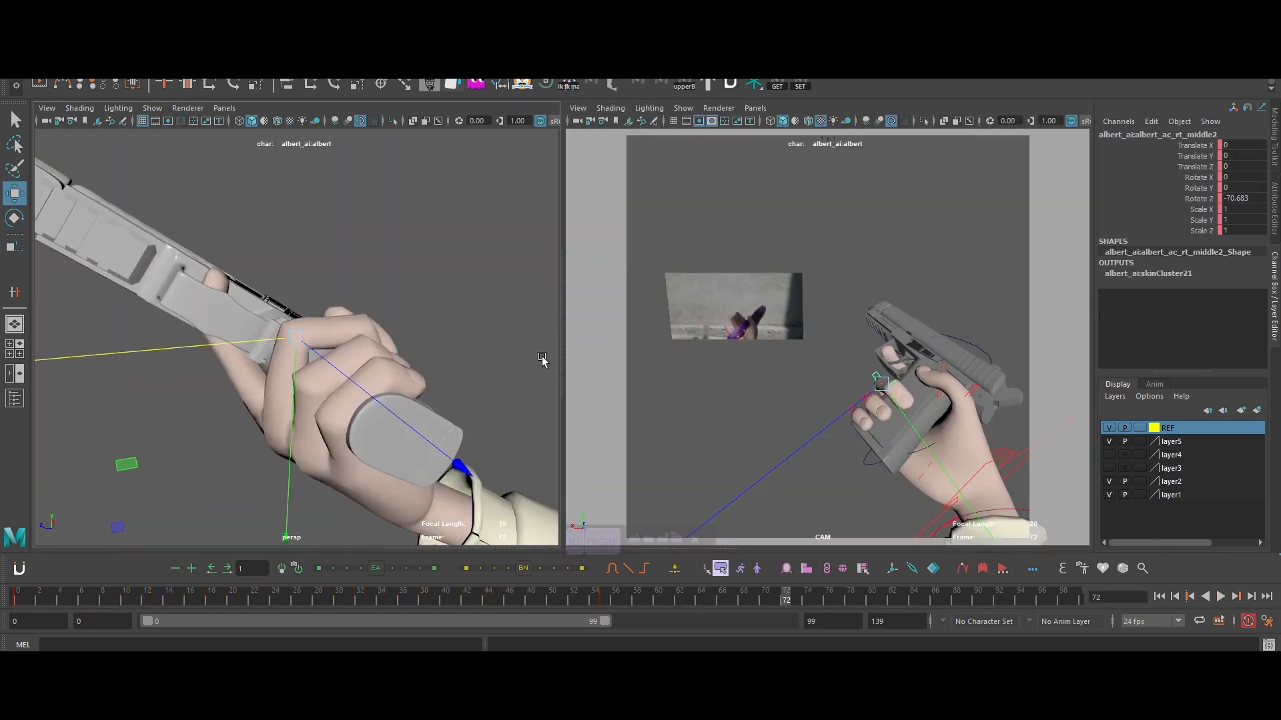
left_click_drag(543, 360, 287, 467, "alt")
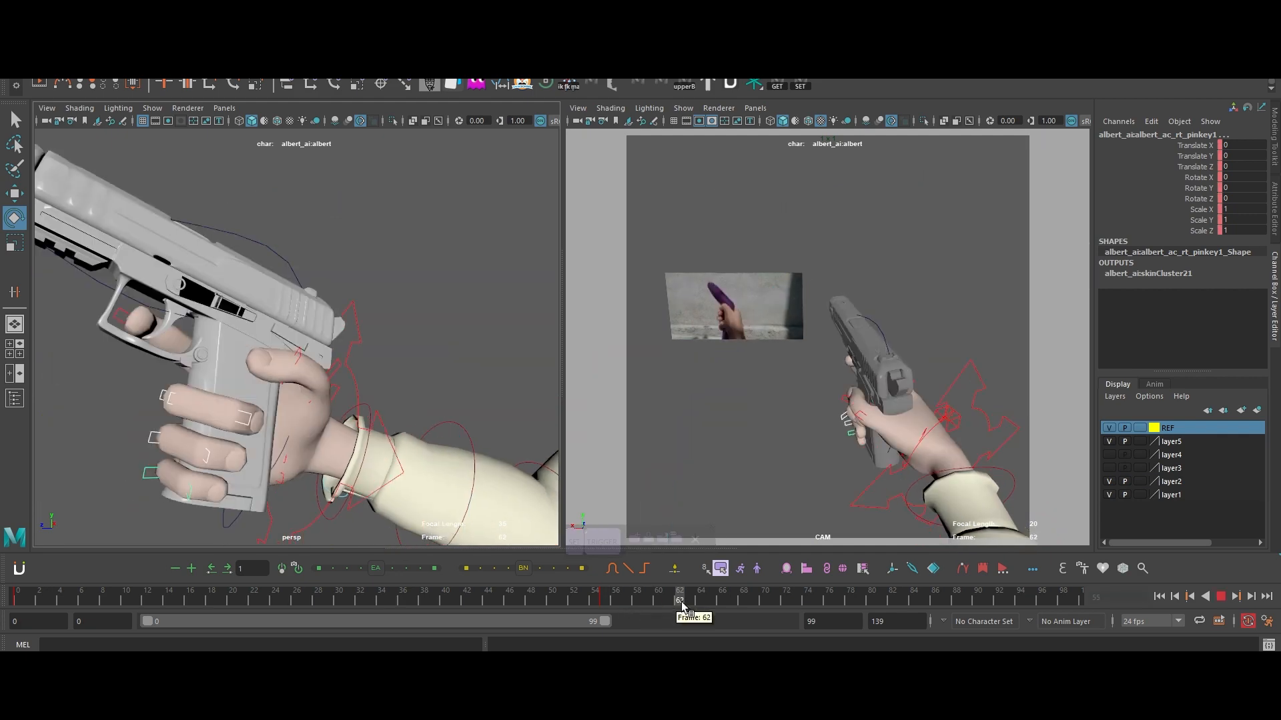
left_click_drag(287, 467, 352, 223, "alt")
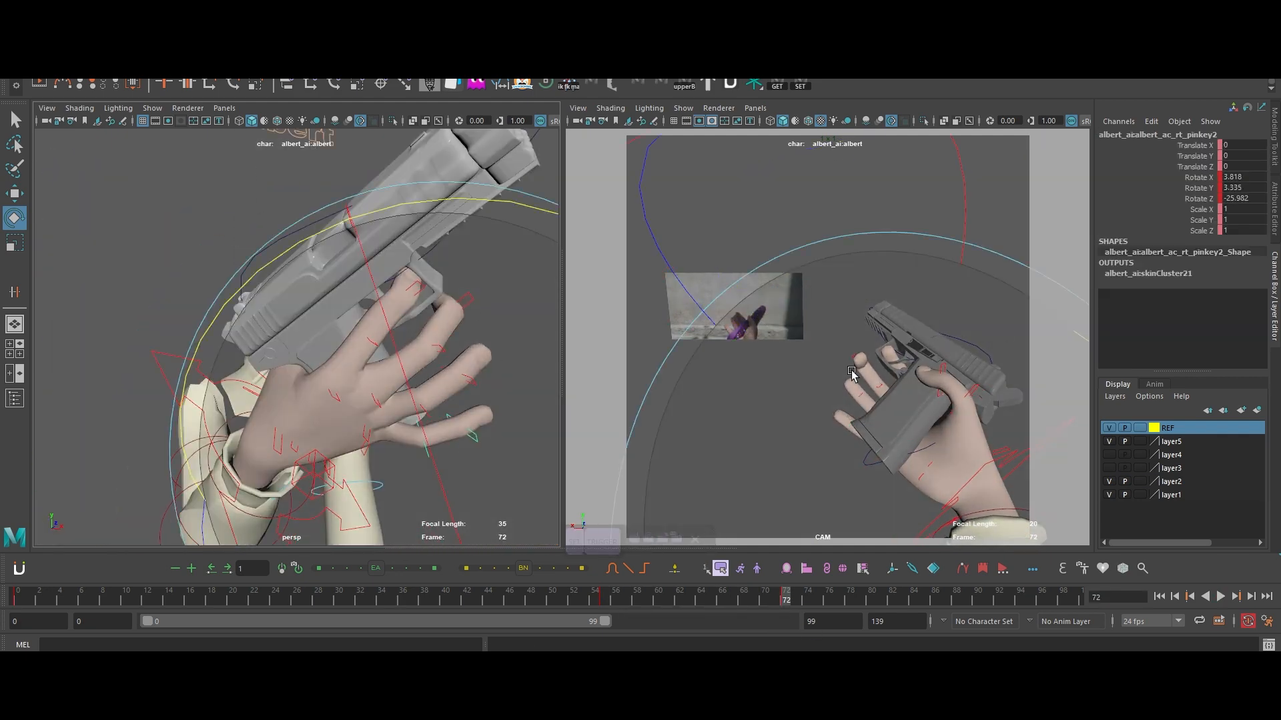
- Rotate and move the right pinky and neighbouring finger controls to refine the open-hand pose at frame 72
left_click(370, 428)
left_click_drag(459, 344, 543, 334)
left_click(369, 395)
left_click(372, 429)
left_click(423, 363)
key("w")
left_click(443, 391)
left_click(543, 334)
left_click(349, 366)
key("e")
- Adjust the remaining right finger joints and move the base thumb control to finish the open hand at frame 72
mouse_move(349, 367)
left_mouse_down("alt")
mouse_move(209, 394)
mouse_move(363, 374)
left_mouse_up("alt")
left_click(363, 374)
left_click(506, 246)
left_click_drag(507, 247, 460, 401, "alt")
left_click(444, 357)
left_click_drag(400, 481, 415, 502)
left_click(440, 467)
left_click_drag(440, 467, 487, 522, "alt")
left_click_drag(825, 426, 821, 374)
key("alt+1")
left_click_drag(481, 433, 347, 434, "alt")
left_click(427, 451)
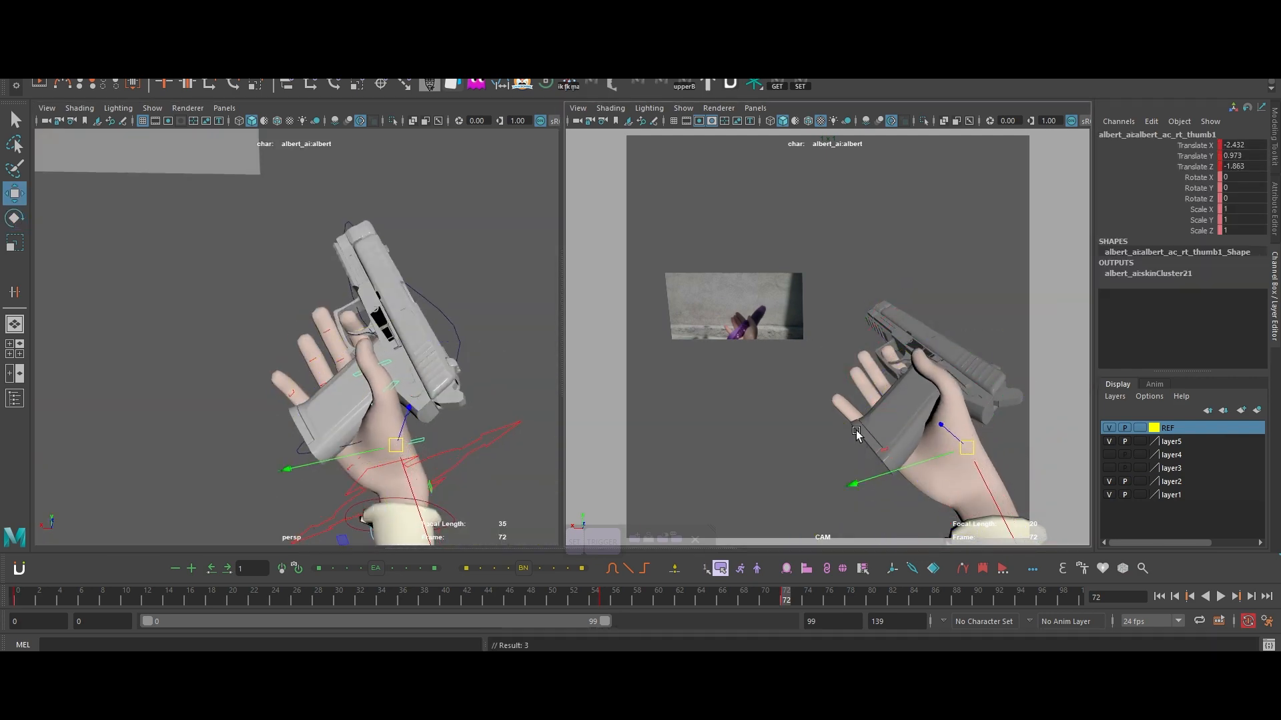
left_click_drag(998, 451, 861, 458)
- Pose the right hand control at frame 88 to follow the reference video
key("space")
left_click_drag(791, 600, 966, 599)
middle_click_drag(900, 427, 857, 427)
left_click(1221, 288)
mouse_move(954, 599)
left_mouse_down()
mouse_move(814, 600)
mouse_move(967, 600)
mouse_move(794, 600)
mouse_move(957, 600)
left_mouse_up()
key("alt+1")
key("space")
key("w")
key("e")
key("space")
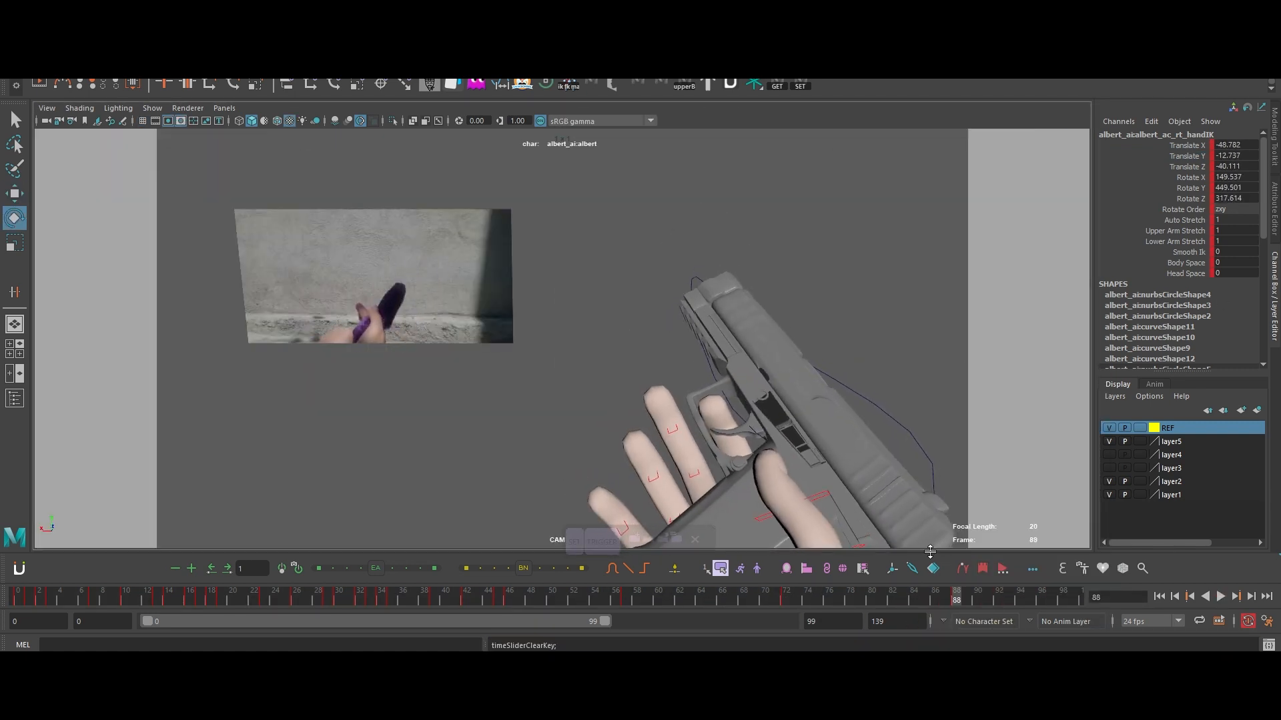
- Blend the right hand control's pose at frame 88 with its neighbouring key and reposition the hand at frame 72
key("space")
key("comma")
key("space")
key("period")
left_click_drag(524, 569, 481, 572)
key("comma")
key("space")
mouse_move(375, 509)
left_mouse_down()
mouse_move(388, 517)
mouse_move(375, 526)
left_mouse_up()
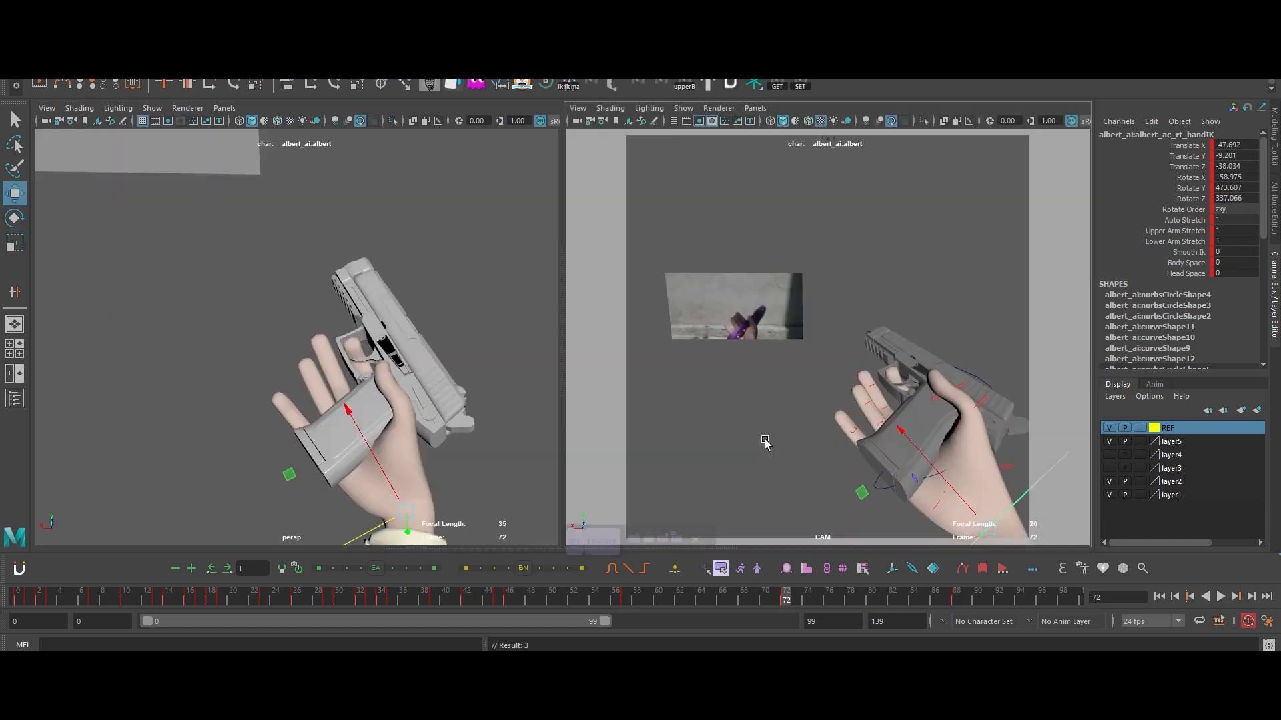
- Key the right hand control at frame 88 and shift its Translate X to bring the pistol inward
key("space")
key("period")
key("k")
left_click_drag(818, 326, 702, 317)
key("period")
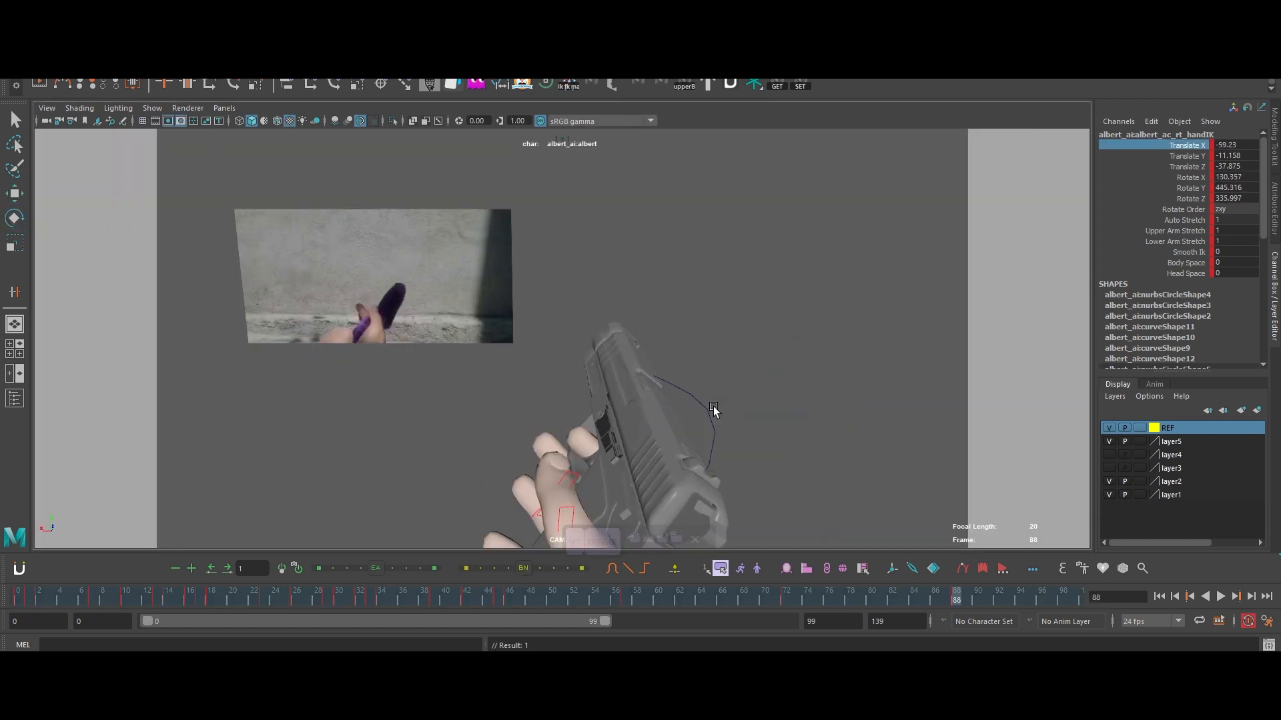
- Nudge the right hand control at frame 88 and scrub through the earlier frames to check the motion
key("space")
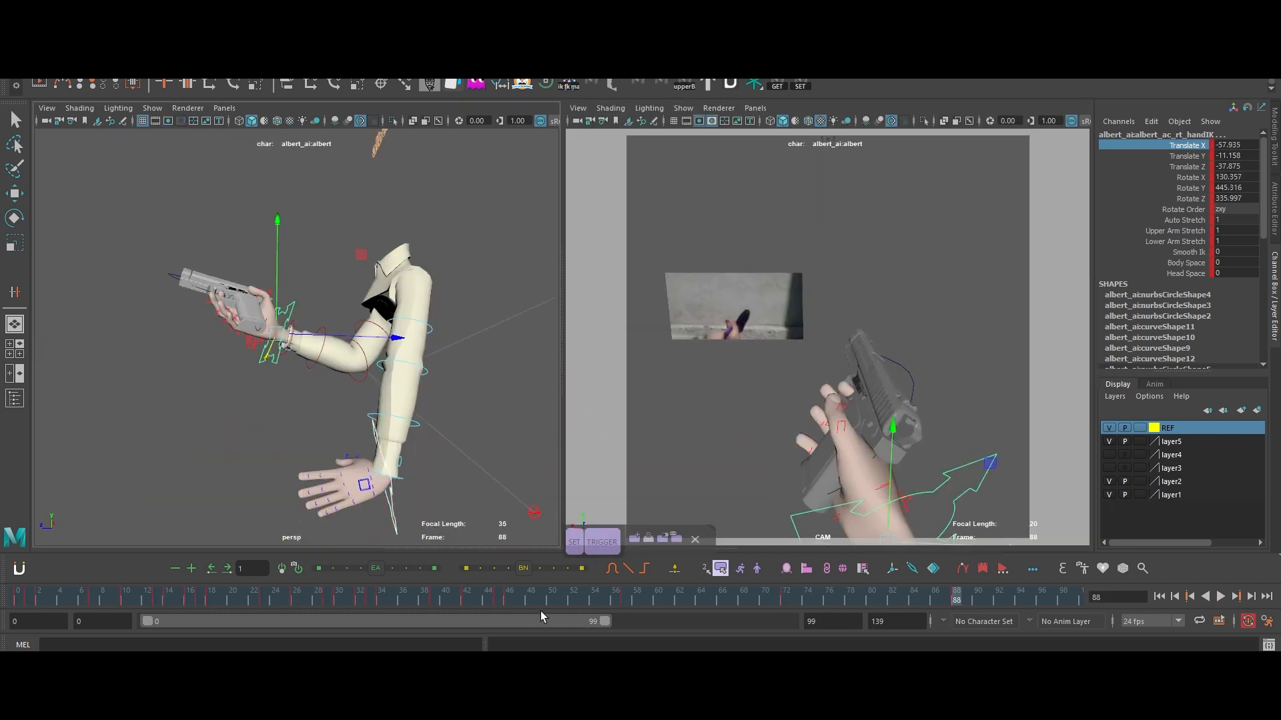
left_click_drag(928, 595, 546, 593)
key("space")
key("alt+1")
key("period")
key("period")
key("space")
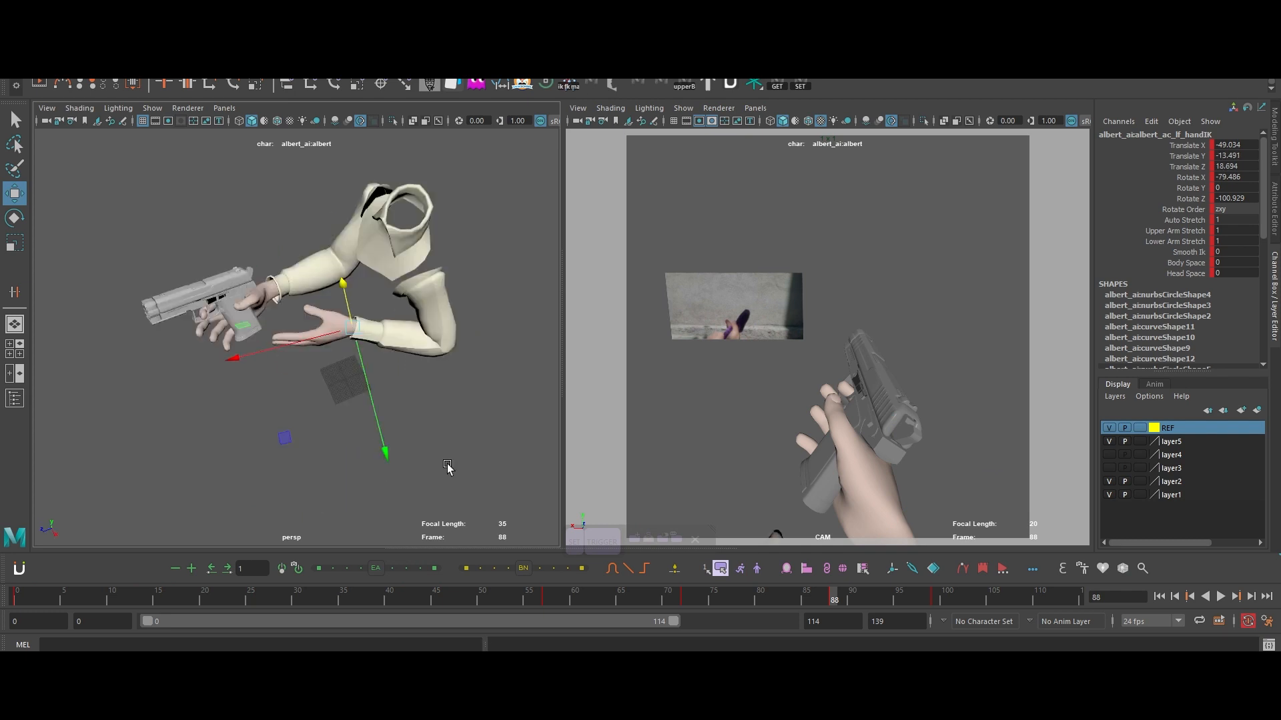
- Move and rotate the left hand control to bring the hand up to the pistol grip at frame 88
left_click(359, 365)
key("alt+1")
key("w")
key("space")
key("space")
left_click_drag(321, 407, 427, 460, "alt")
left_click_drag(272, 394, 285, 360)
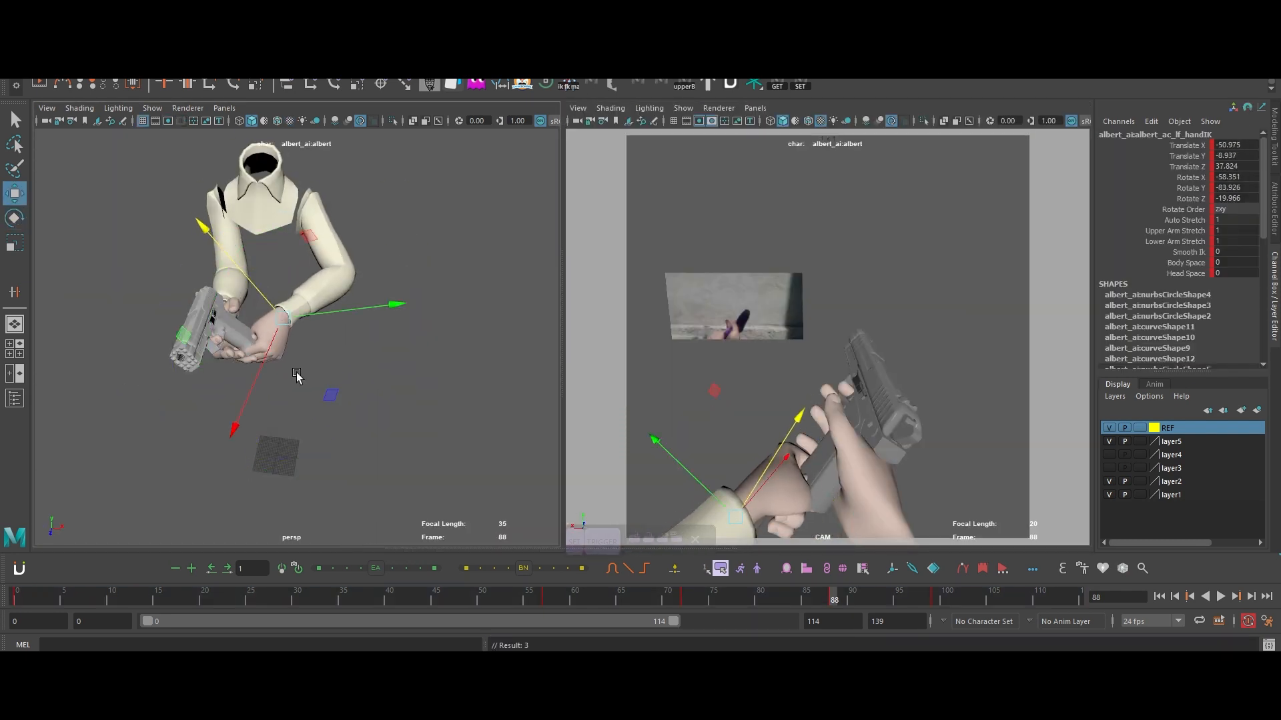
- Change the camera view's gate display and shift both hand controls together at frame 88, undoing the last adjustment
key("space")
key("alt+1")
key("space")
key("alt+1")
left_click(192, 316, "shift")
key("alt+1")
left_click(686, 121)
left_click_drag(892, 426, 930, 418)
key("e")
key("ctrl+z")
- Move the left hand control closer against the base of the pistol grip at frame 88
left_click(272, 320)
key("space")
key("space")
key("w")
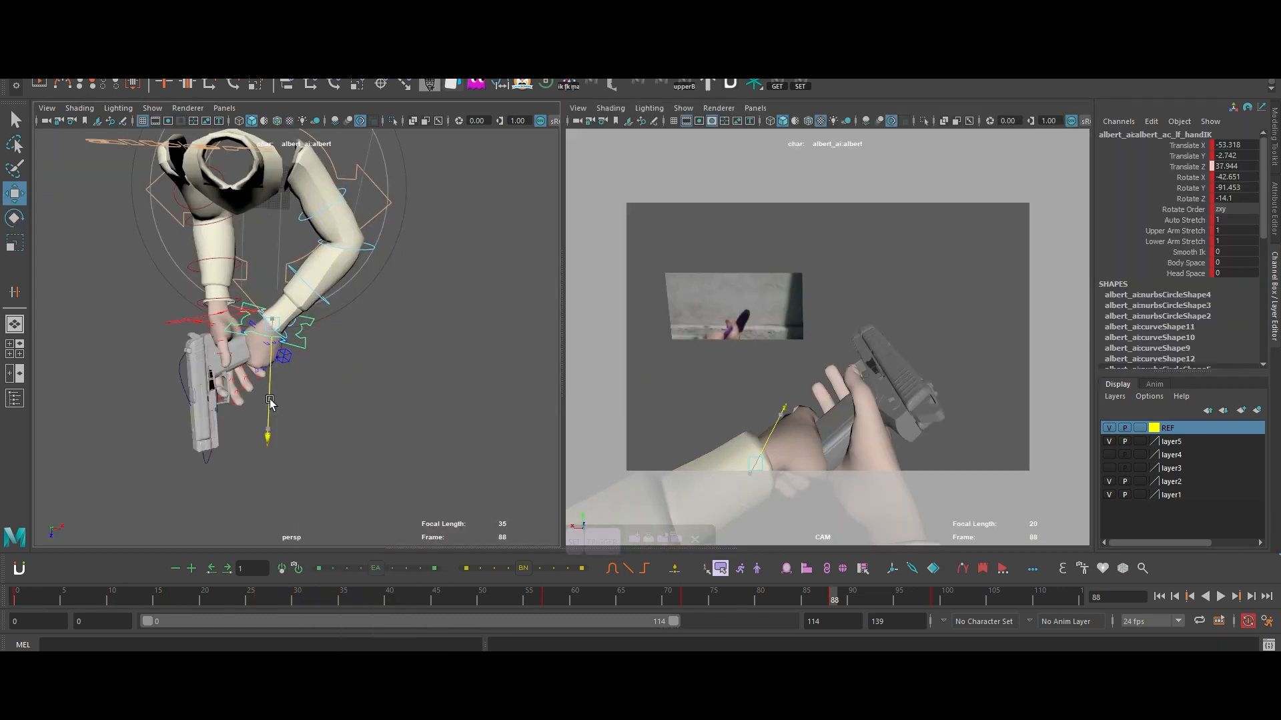
- Rotate the left middle and ring finger base controls to shape the hand around the grip
scroll(270, 399, "up", 3)
left_click(327, 424)
key("e")
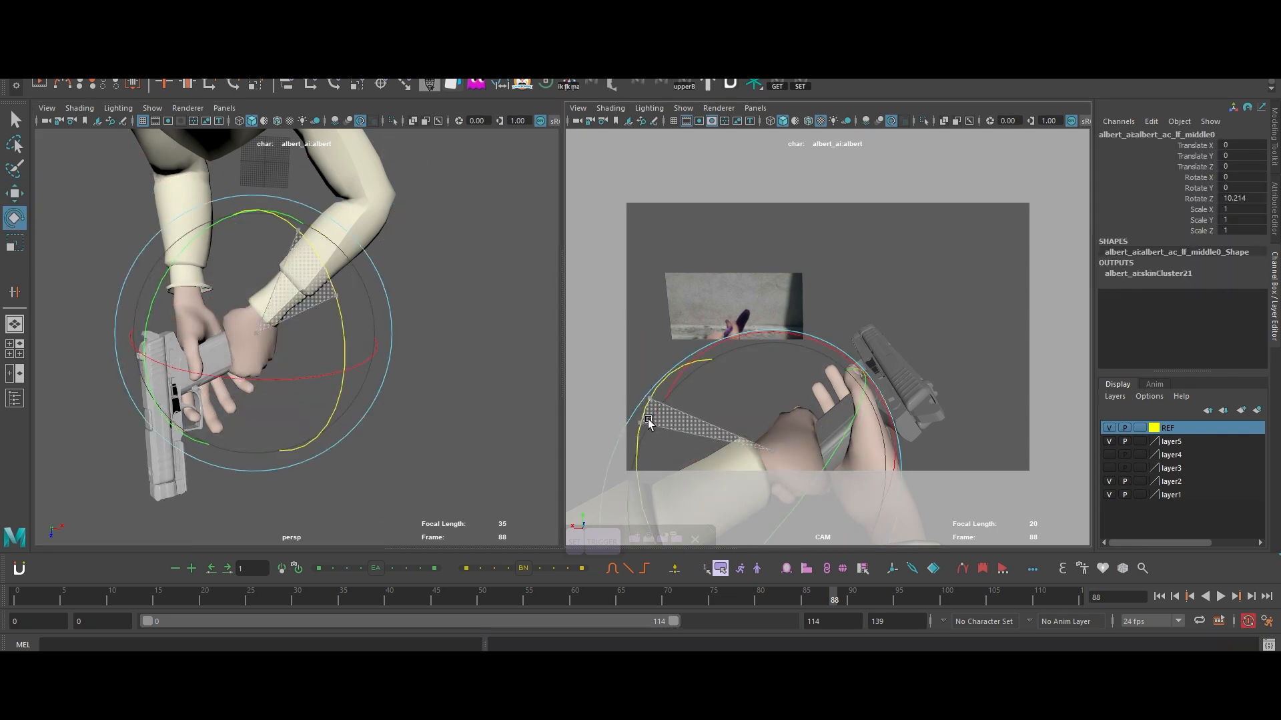
left_click(267, 345)
scroll(434, 350, "up", 3)
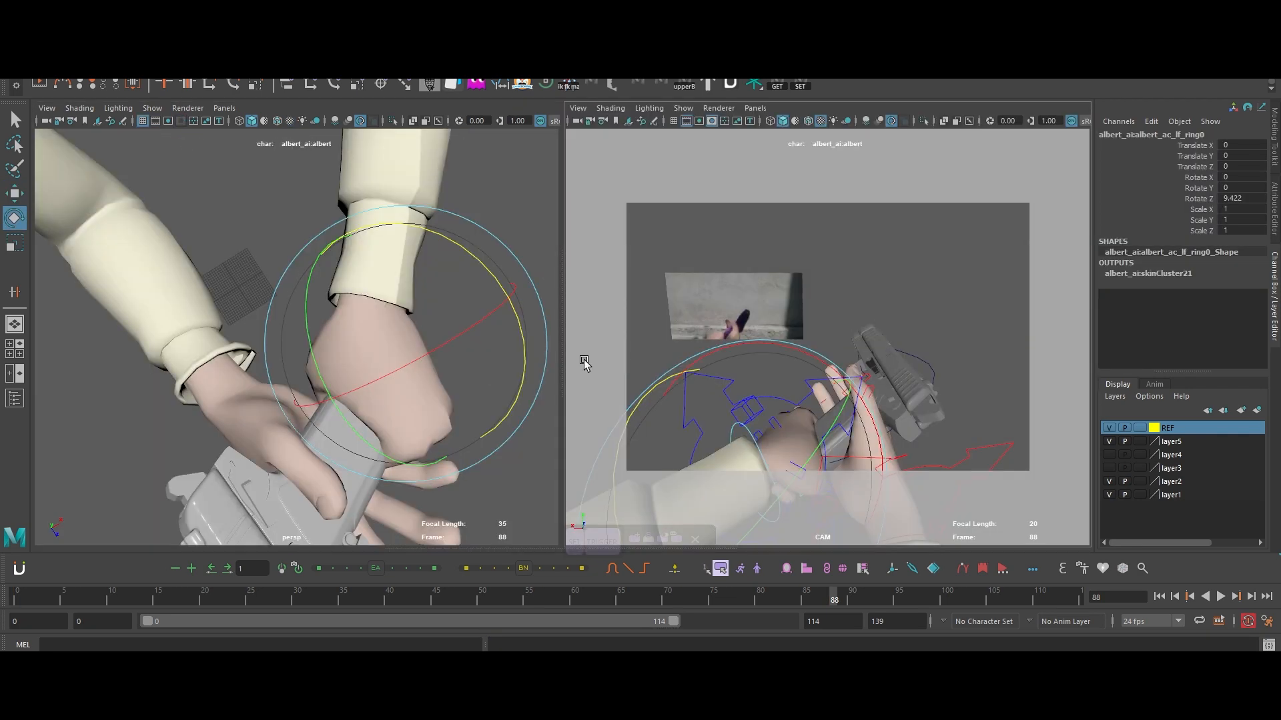
- Group the left hand controls in a selection set named LEFT and refine the hand poses in the camera view
left_click_drag(581, 358, 333, 353, "alt")
key("w")
left_click(310, 369)
key("ctrl+z")
left_click(311, 368)
key("space")
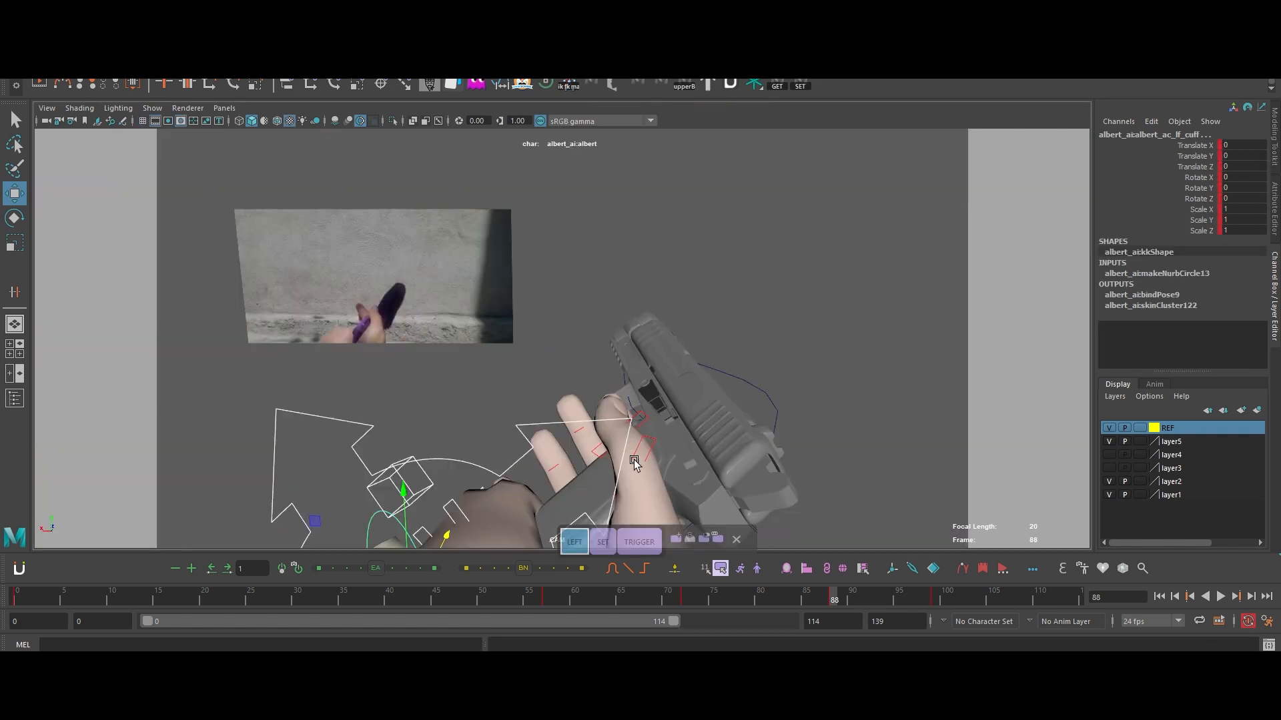
left_click_drag(699, 446, 634, 433, "alt")
left_click(627, 430)
key("e")
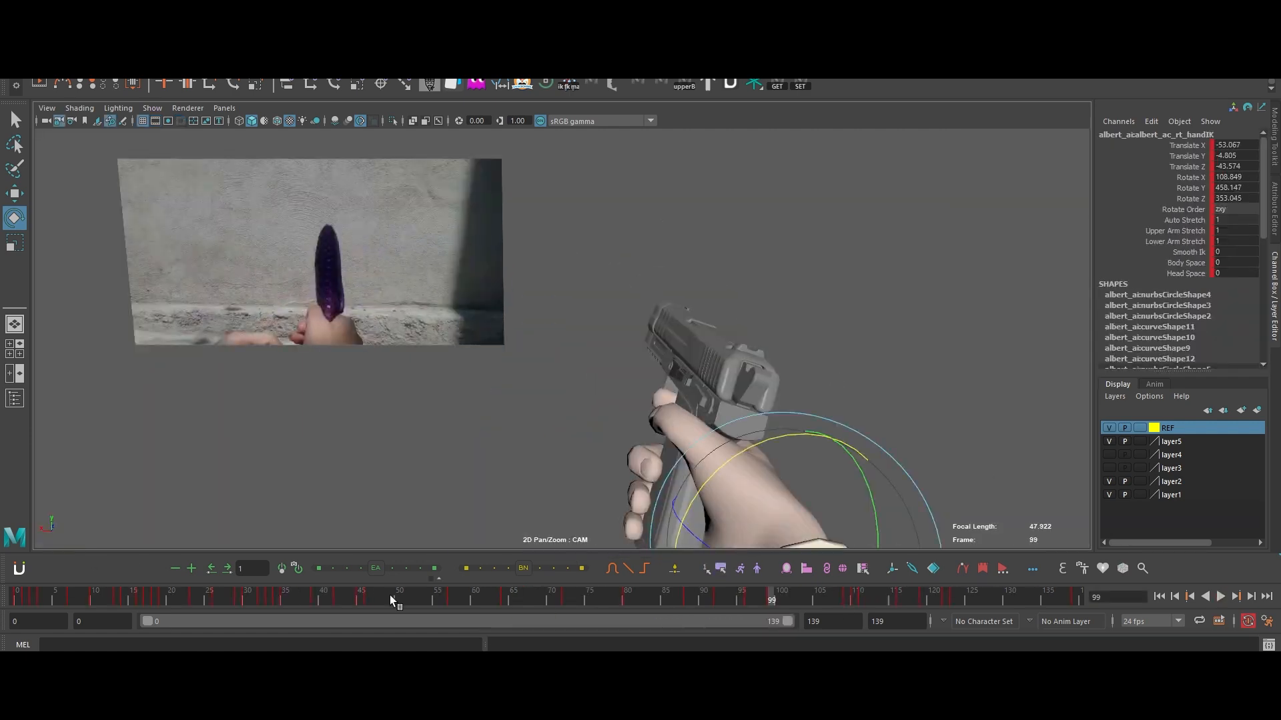
- Rotate the right hand control at frame 72 and reposition it at frame 78, checking the motion in playback
left_click_drag(390, 595, 509, 600)
key("space")
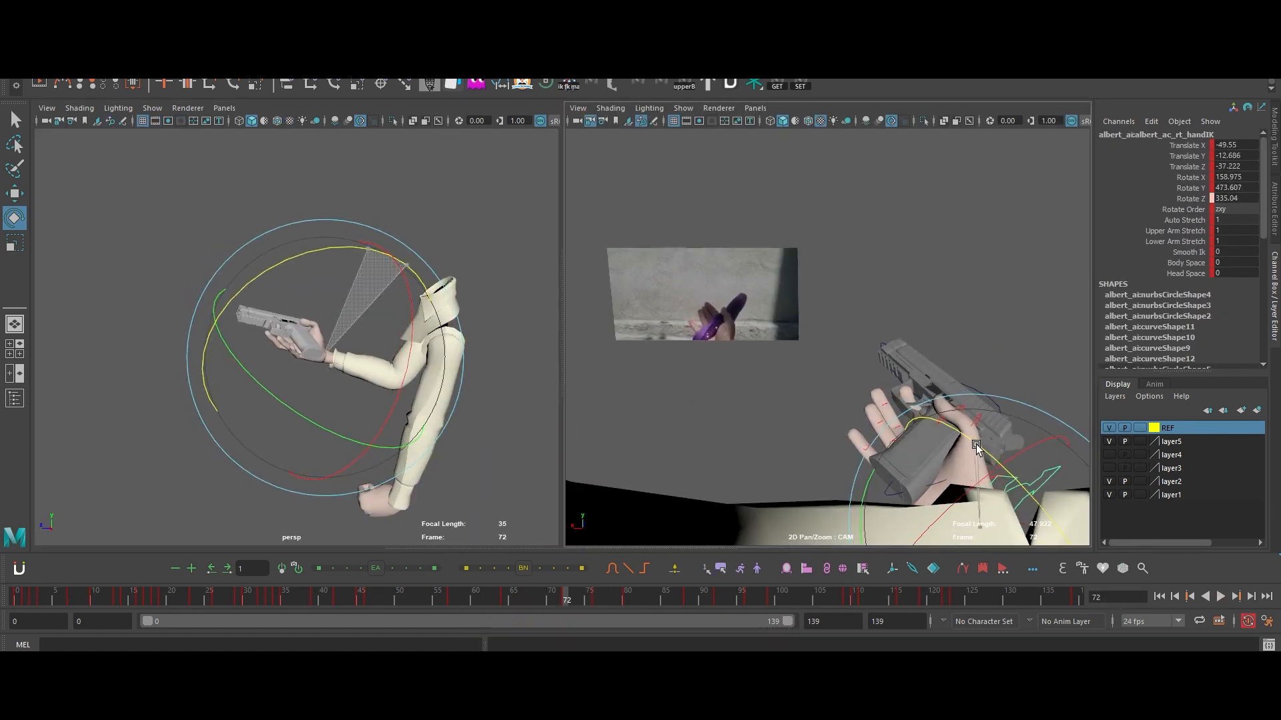
key("alt+v")
left_click(605, 599)
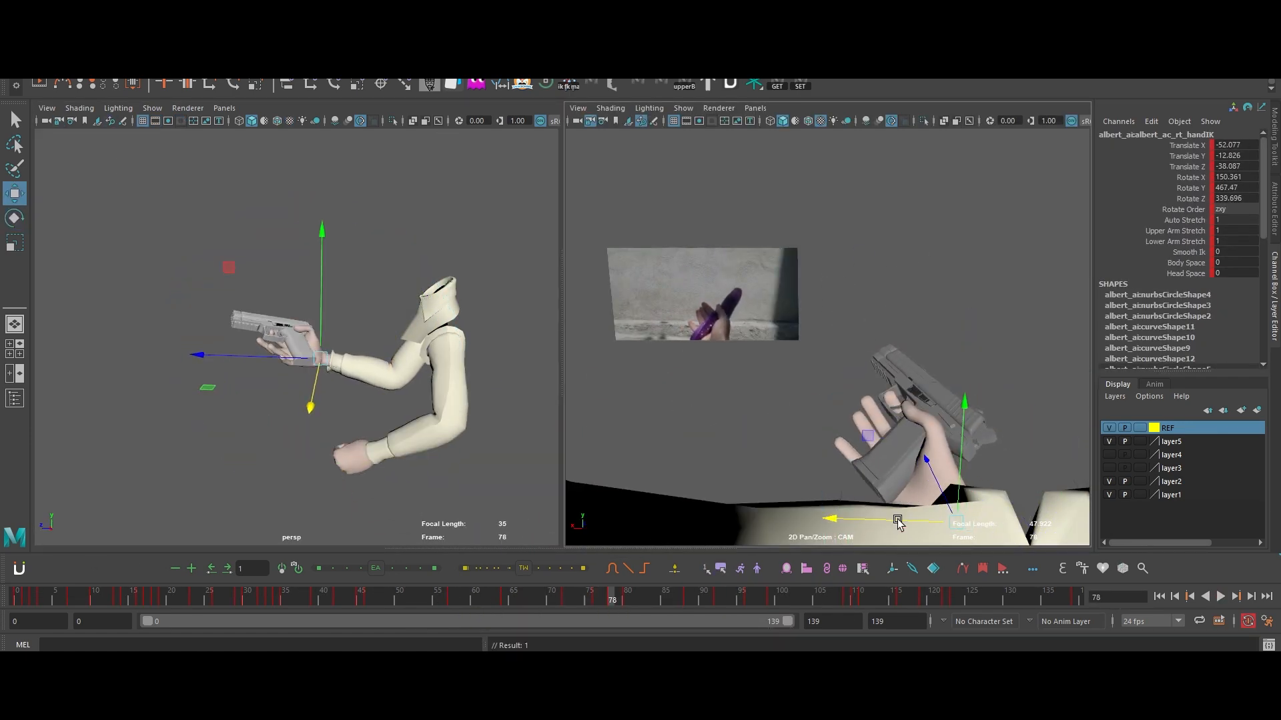
key("space")
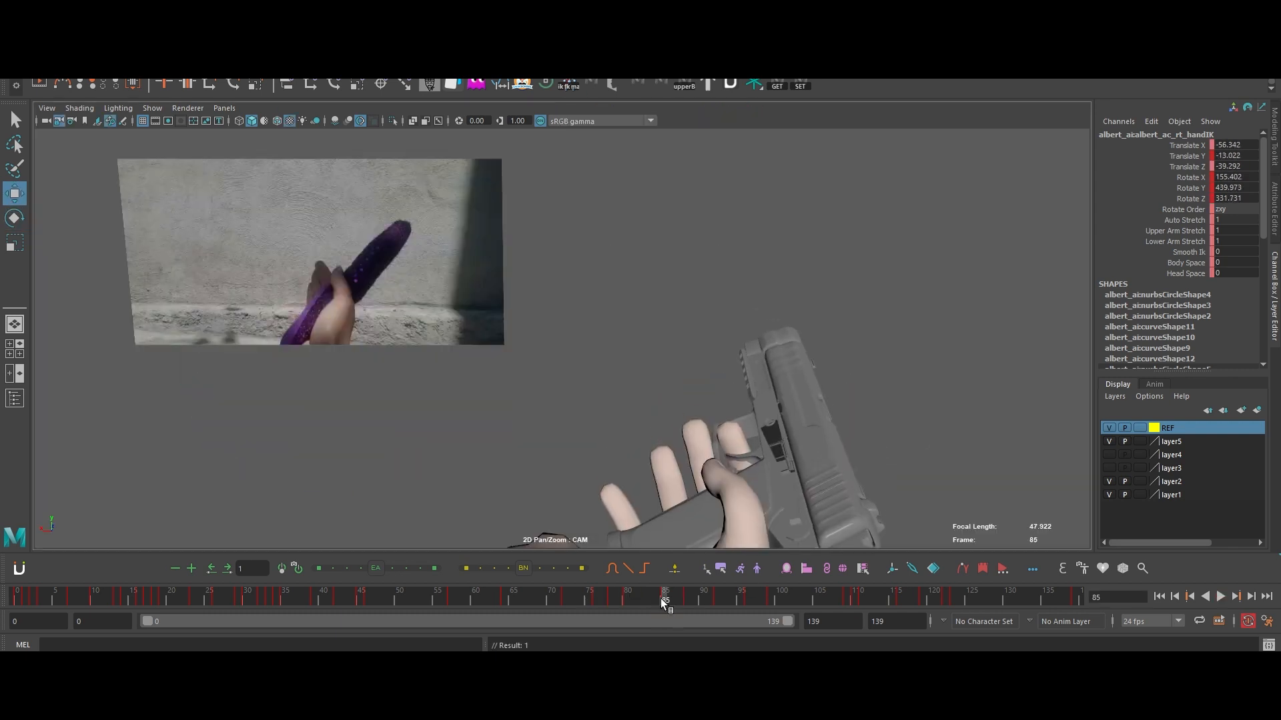
- Blend the right hand control's pose at frame 82 between its neighbouring keys and check the swing
left_click_drag(534, 604, 616, 610)
key("e")
left_click(627, 602)
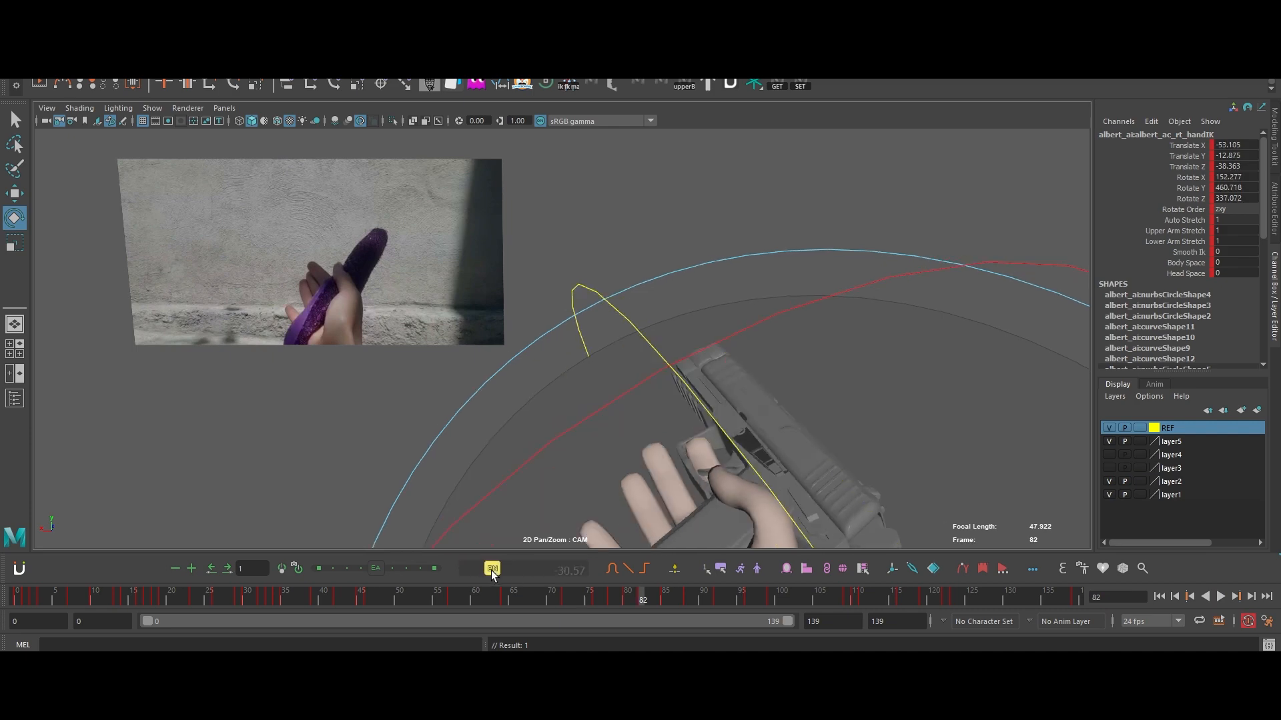
left_click_drag(501, 595, 627, 601)
- Adjust the right finger controls between frames 72 and 83 and review the finger motion in playback
left_click(653, 486)
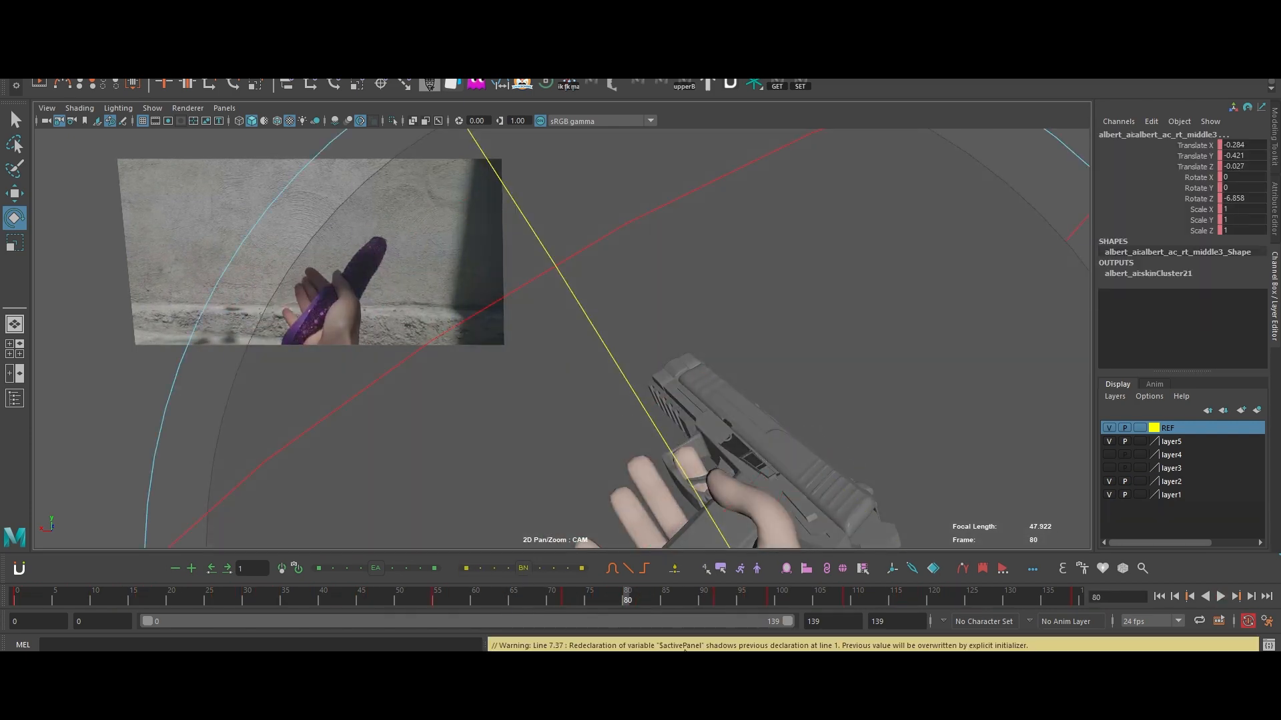
left_click_drag(511, 602, 662, 603)
key("alt+v")
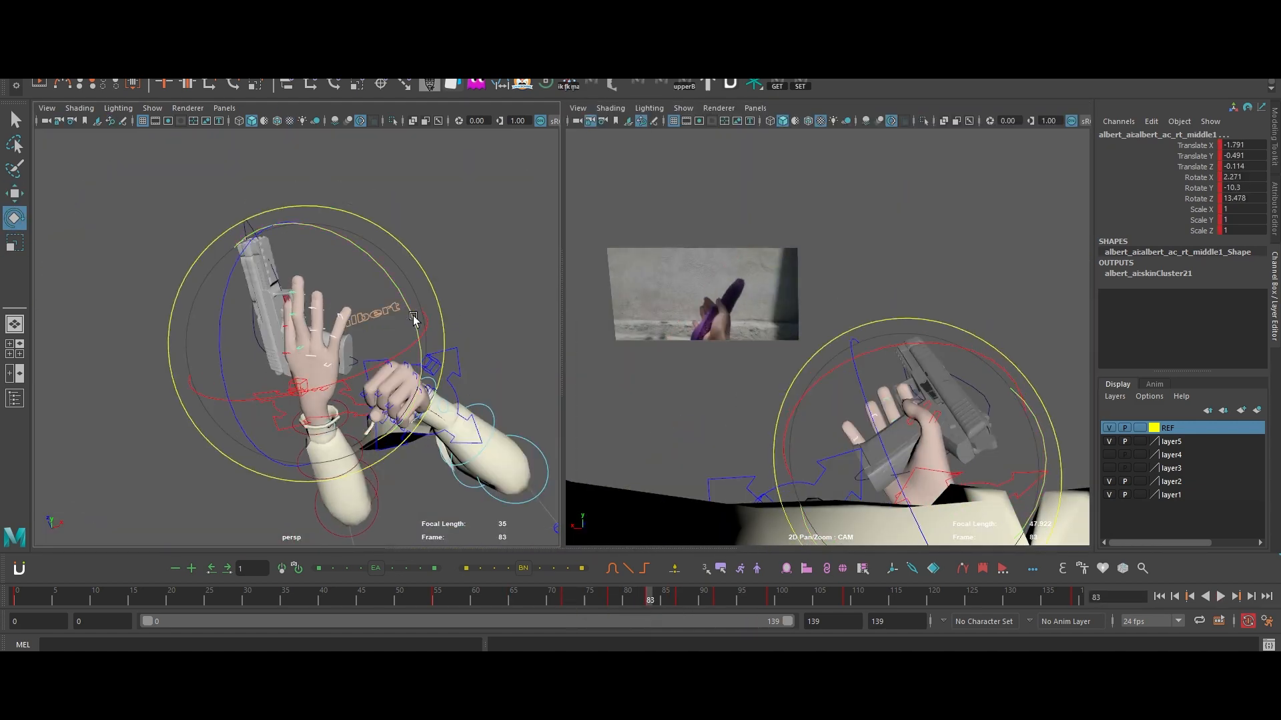
key("alt+v")
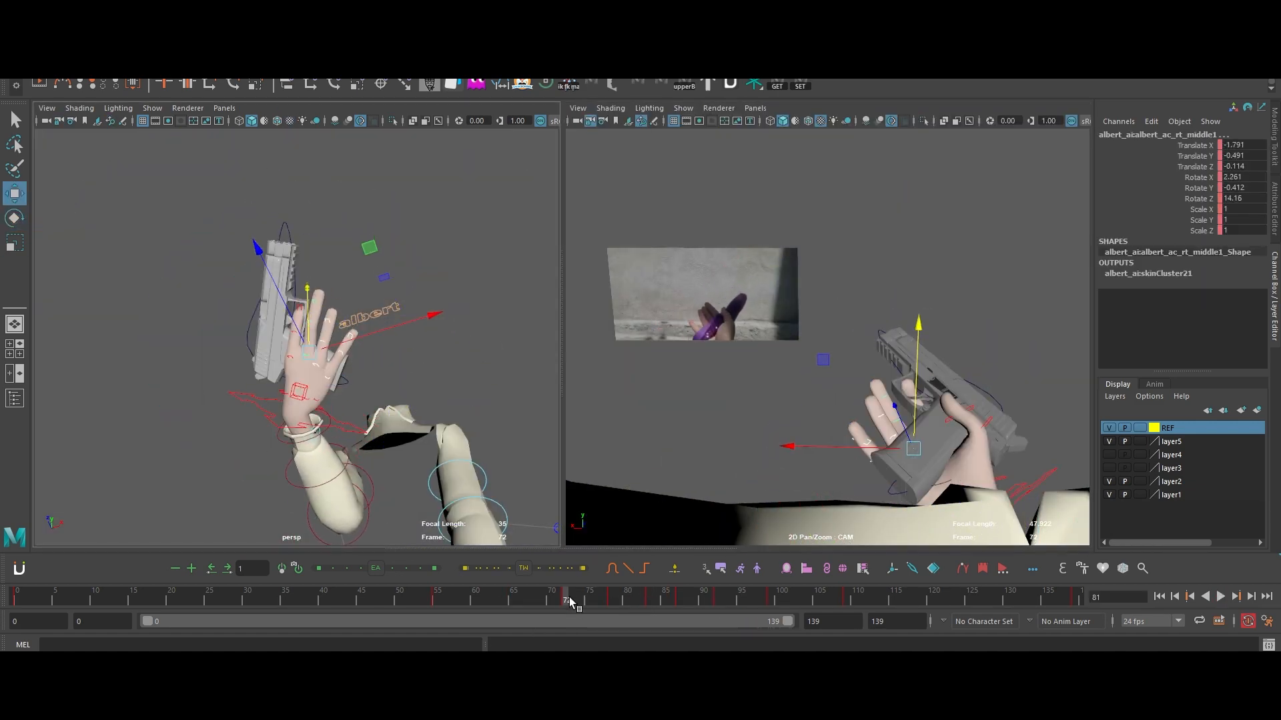
left_click_drag(571, 601, 673, 599)
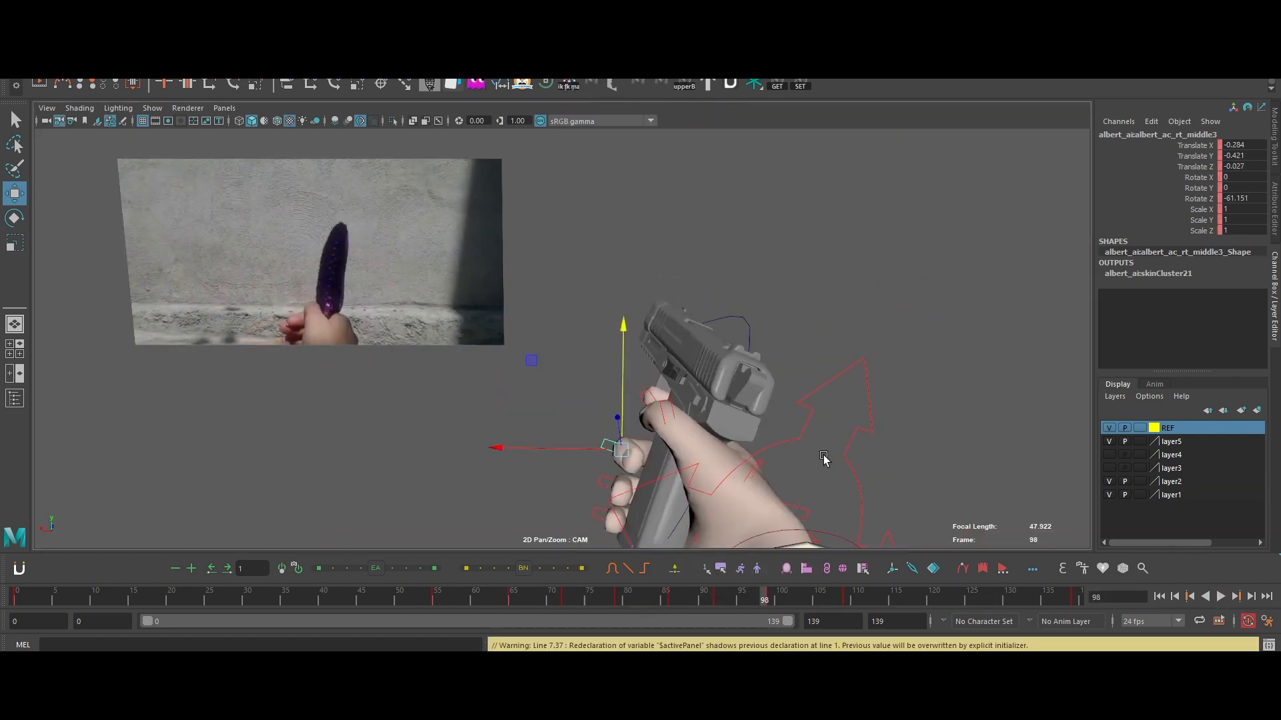
- Check the right hand control's motion between about frames 65 and 80 against the reference
left_click(653, 447)
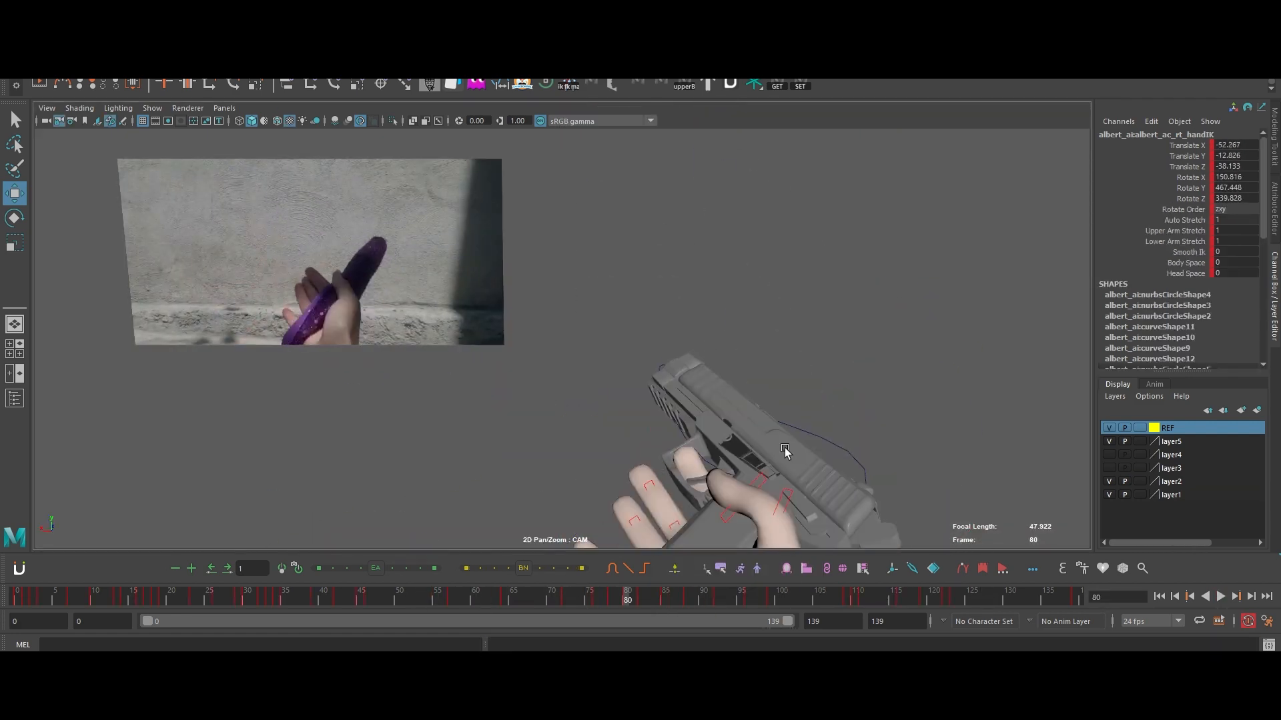
left_click_drag(627, 601, 558, 606)
left_click_drag(512, 600, 544, 600)
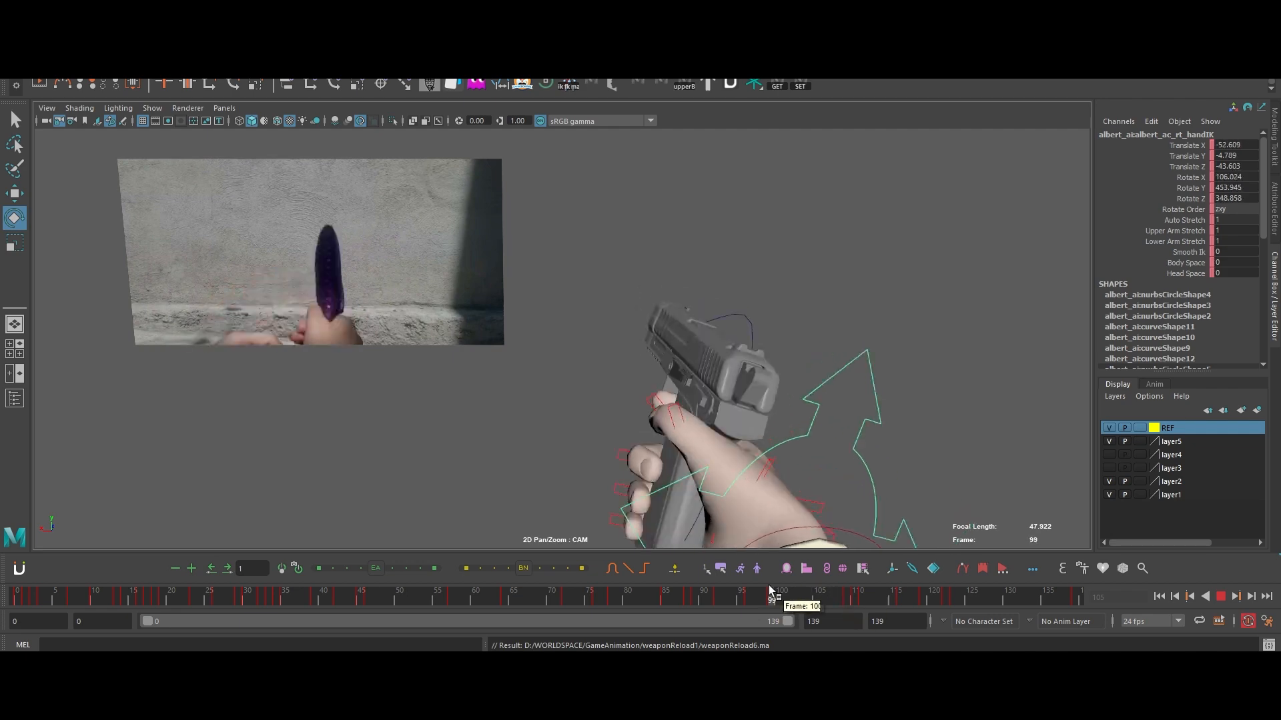
- Select the right middle fingertip control at frame 99 and examine its pose through frame 109
left_click(615, 482)
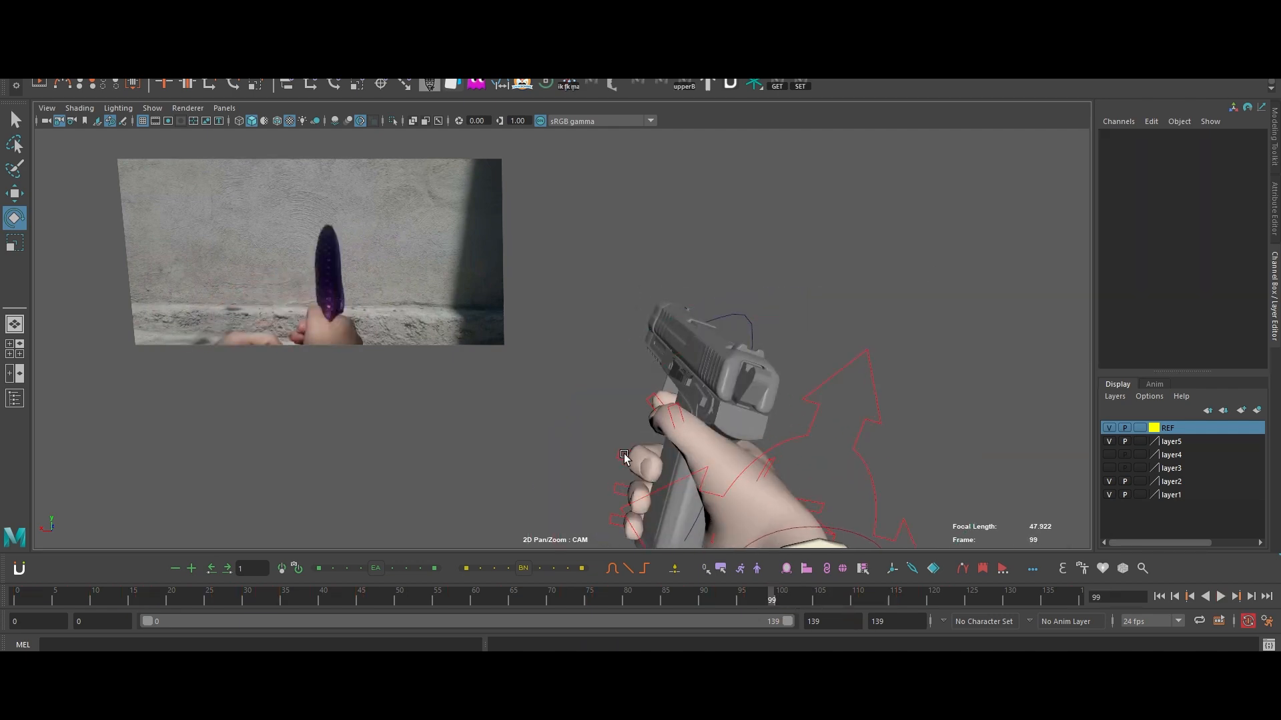
left_click(622, 457)
left_click_drag(849, 602, 835, 605)
left_click_drag(421, 606, 812, 586)
key(".")
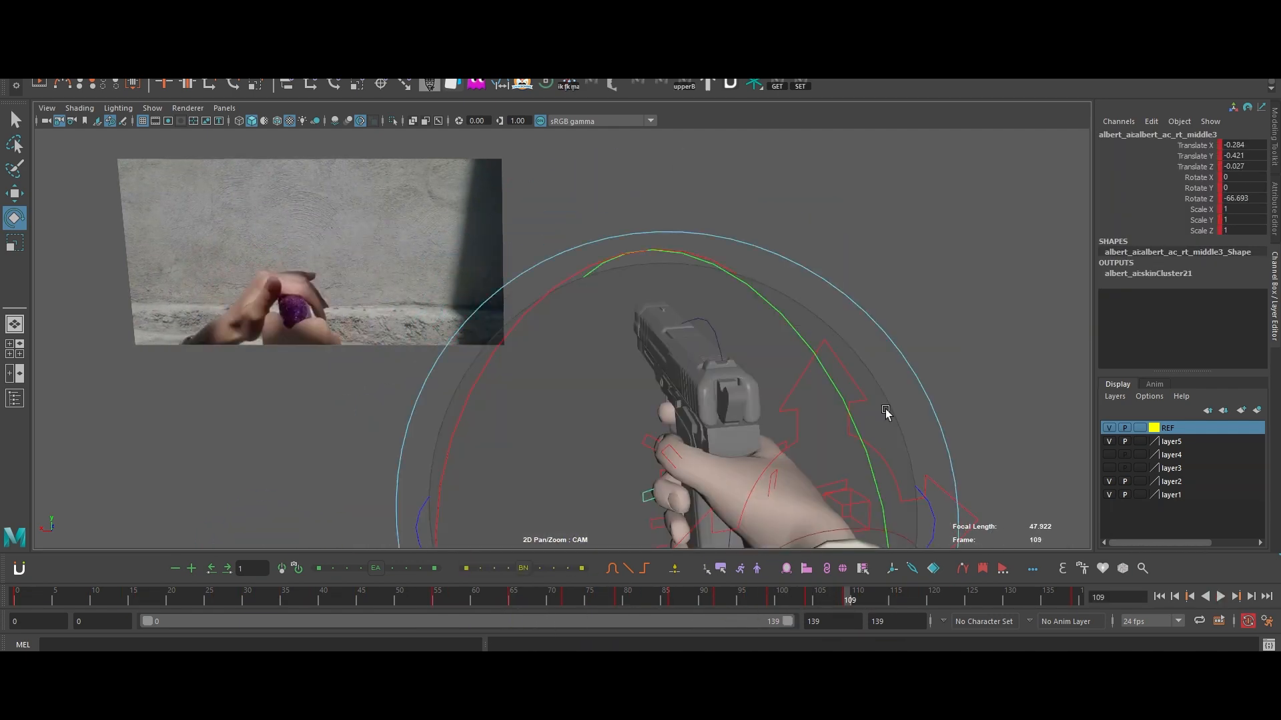
- Delete the right hand keys between about frames 110 and 137 and check the motion in playback
left_click(887, 414)
left_click_drag(367, 600, 848, 597)
left_click_drag(854, 597, 1066, 591, "shift")
key("Delete")
left_click_drag(848, 599, 809, 597)
key(".")
left_click_drag(544, 596, 811, 598)
key(".")
key("alt+v")
- Rotate the left hand control at frame 126 to bring the hand beside the pistol in the camera view
left_click(946, 251)
key("space")
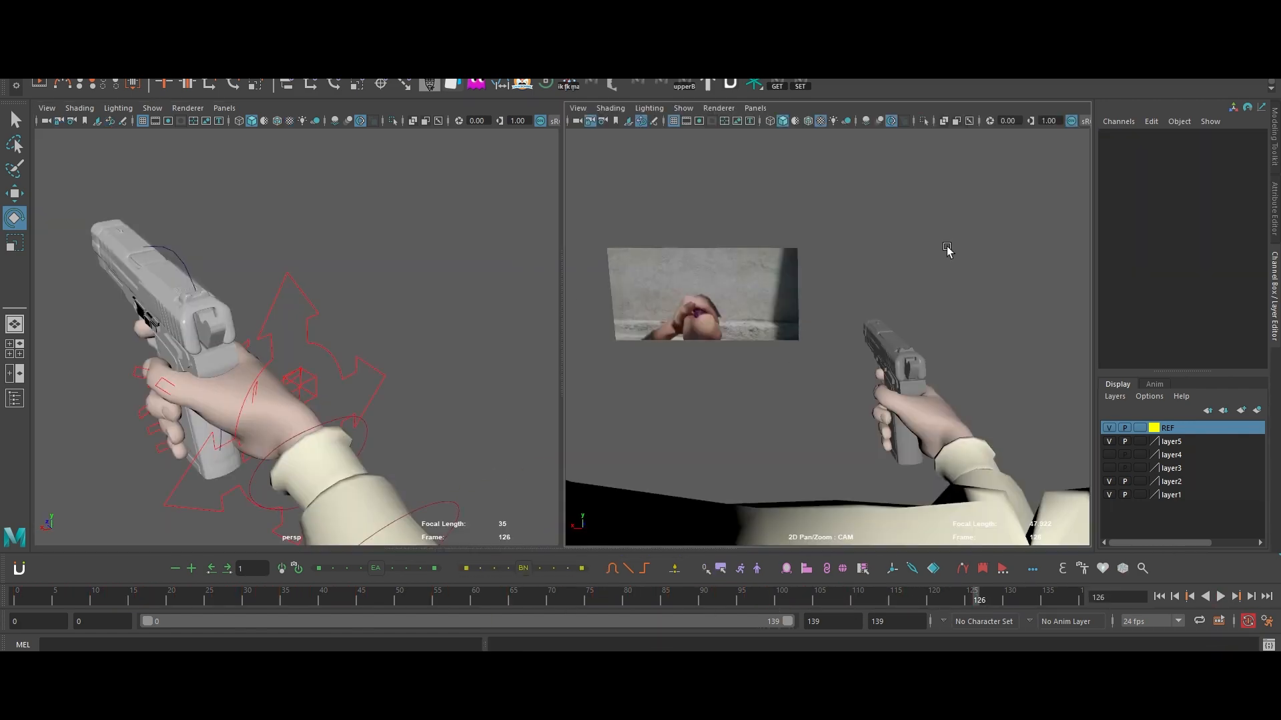
left_click_drag(281, 373, 373, 400, "alt")
left_click(371, 495)
left_click_drag(713, 494, 767, 401)
key("e")
left_click_drag(506, 177, 427, 221)
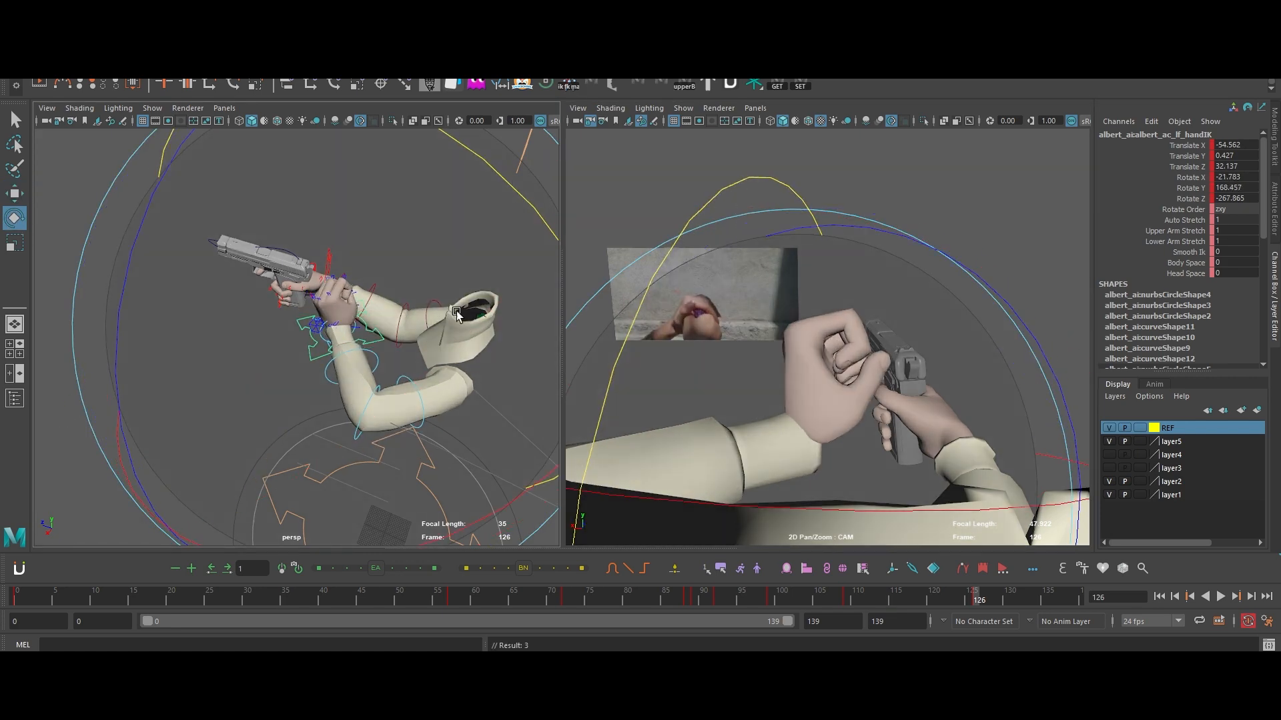
- Move the left hand control closer to the rear of the pistol slide at frame 126
left_click_drag(467, 400, 506, 278, "alt")
key("ctrl+z")
left_click(362, 268)
key("ctrl+y")
left_click(359, 311)
key("w")
left_click_drag(261, 328, 320, 373)
- Refine the left hand's placement over the rear of the slide from the perspective view
left_click_drag(427, 480, 287, 373)
left_click(311, 332)
left_click(461, 317)
left_click_drag(469, 253, 458, 329)
left_click(414, 343)
left_click(260, 320)
- Reposition the right hand control in the camera view and review both hands in playback
left_click_drag(979, 597, 912, 598)
key("space")
left_click_drag(727, 421, 785, 503)
left_click(1221, 596)
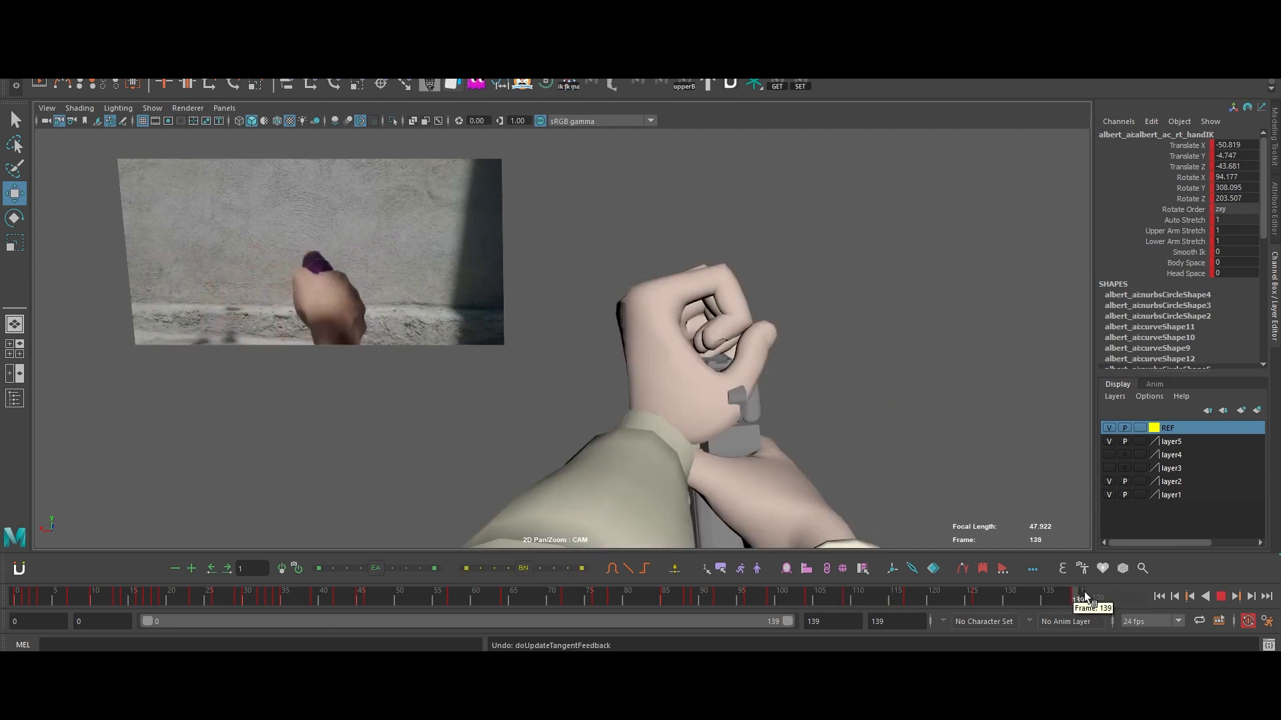
key("alt+1")
key("alt+v")
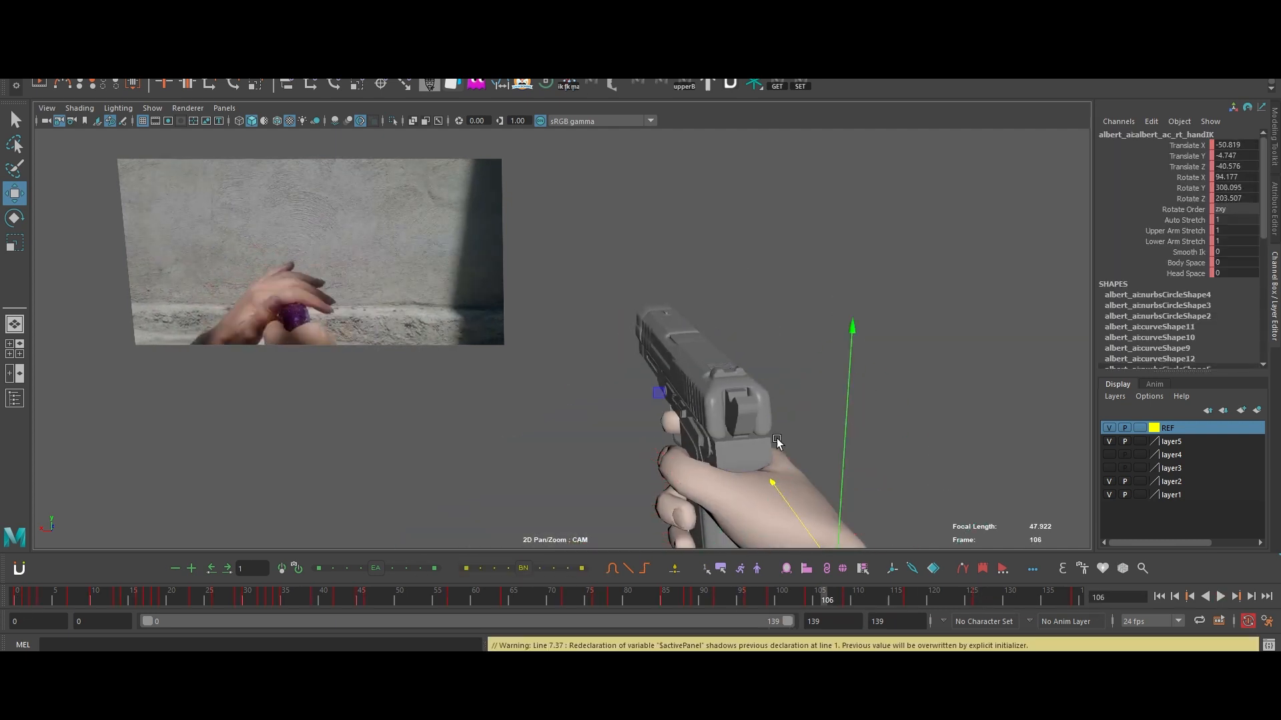
key("alt+v")
key("alt+v")
- Move the left hand control onto the rear of the pistol slide at frame 109
key("space")
left_click(849, 597)
key("e")
left_click_drag(280, 267, 361, 293, "alt")
key("w")
left_click_drag(175, 348, 149, 354)
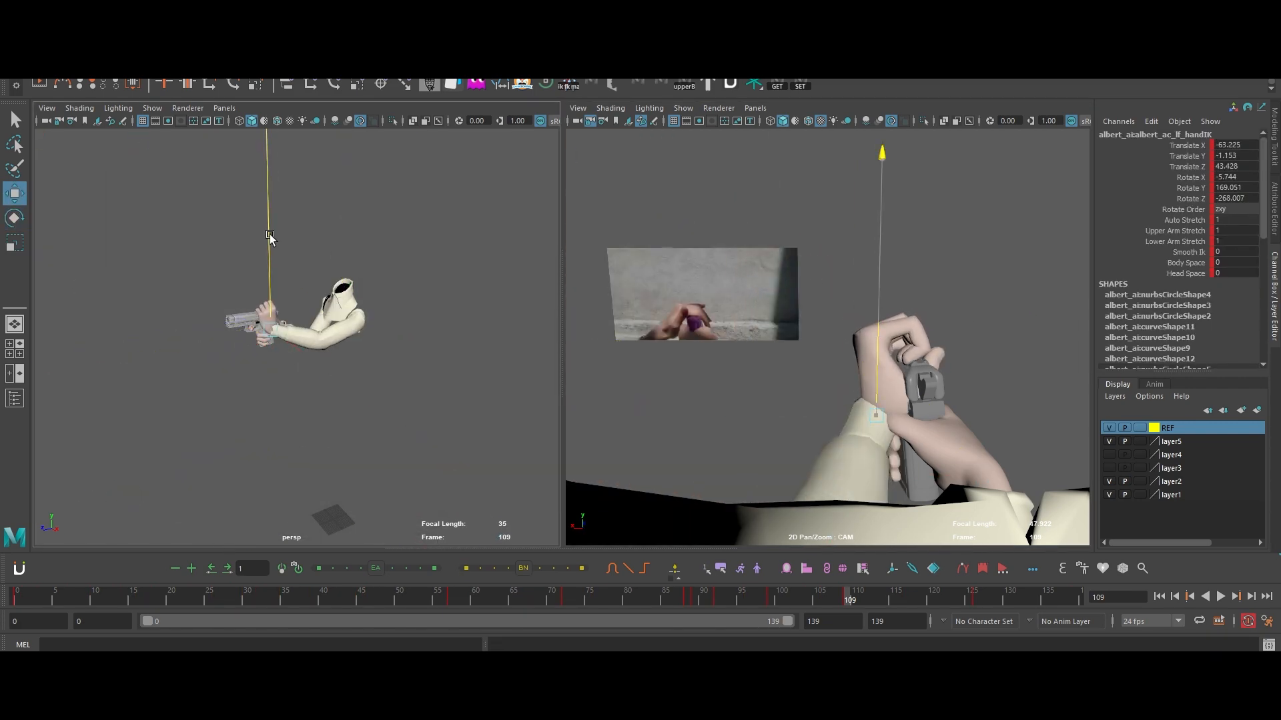
left_click_drag(339, 295, 323, 230)
key("w")
left_click_drag(878, 289, 857, 250)
- Move the left elbow control outward at frame 109 to angle the forearm toward the pistol
key("alt+1")
scroll(337, 371, "up", 8)
scroll(337, 372, "down", 7)
left_click(489, 415)
left_click_drag(489, 414, 333, 469)
left_click(427, 434)
left_click(279, 311)
key("f")
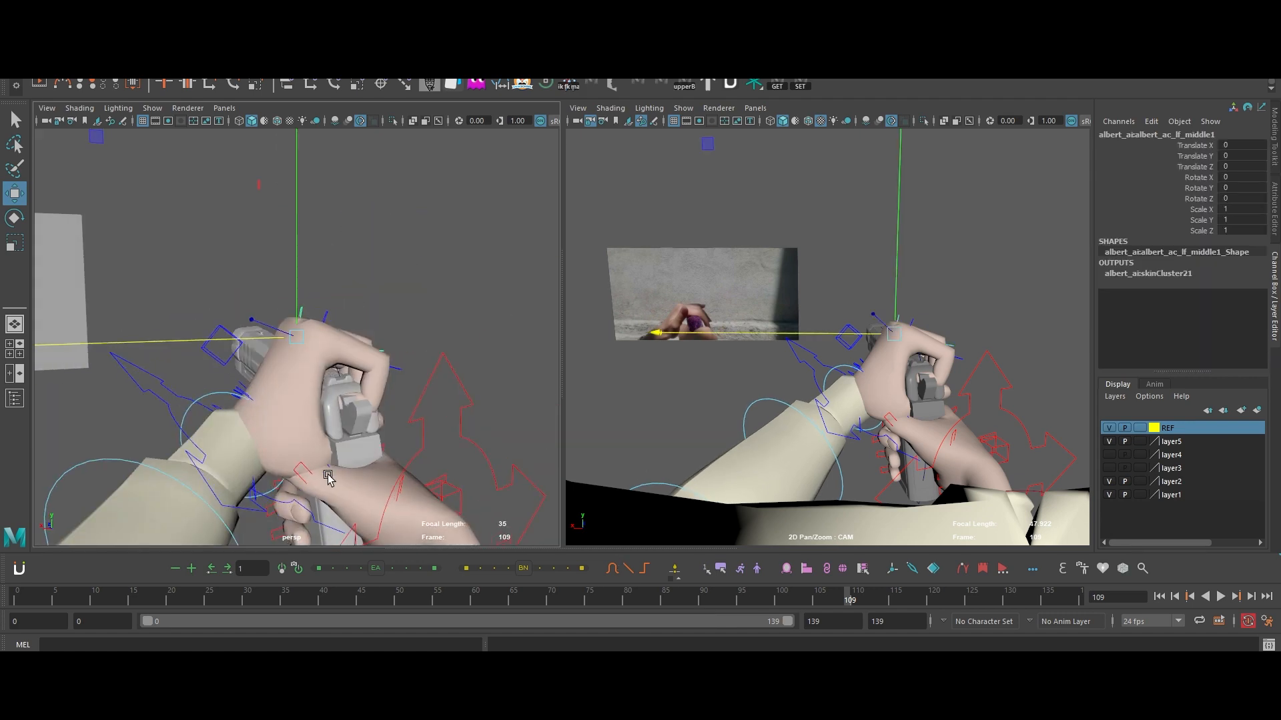
- Select the left finger controls at frame 107 and rotate the left cuff control to angle the wrist
left_click_drag(846, 599, 834, 601)
key("f")
scroll(320, 452, "down", 6)
left_click(202, 496)
scroll(203, 497, "up", 4)
left_click(324, 362, "shift")
left_click(376, 314, "shift")
left_click_drag(1204, 145, 1206, 199)
scroll(293, 334, "down", 4)
key("e")
left_click_drag(840, 193, 783, 235)
left_click(243, 354)
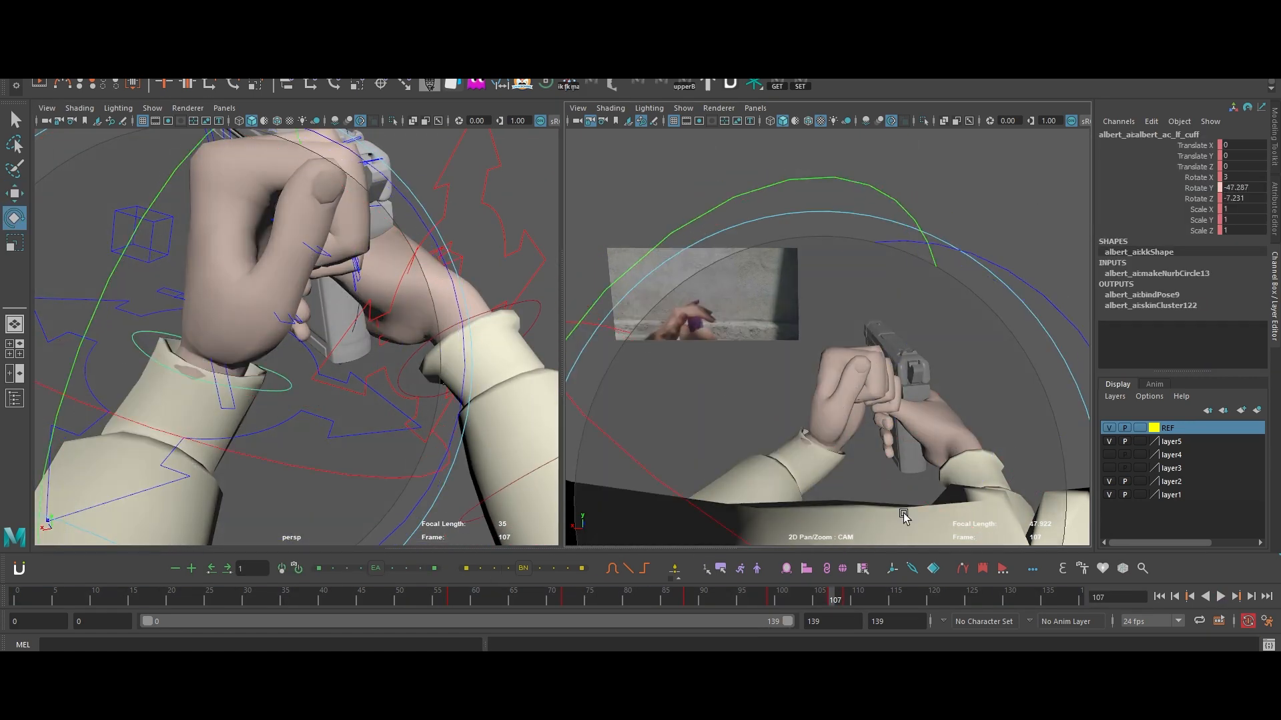
- Reorient the left hand at frame 107 so the palm and fingers lie over the rear of the slide
left_click(462, 337)
scroll(462, 337, "up", 3)
left_click_drag(462, 335, 360, 301, "alt")
left_click(396, 414)
key("w")
left_click_drag(354, 238, 467, 294, "alt")
key("space")
left_click(829, 314)
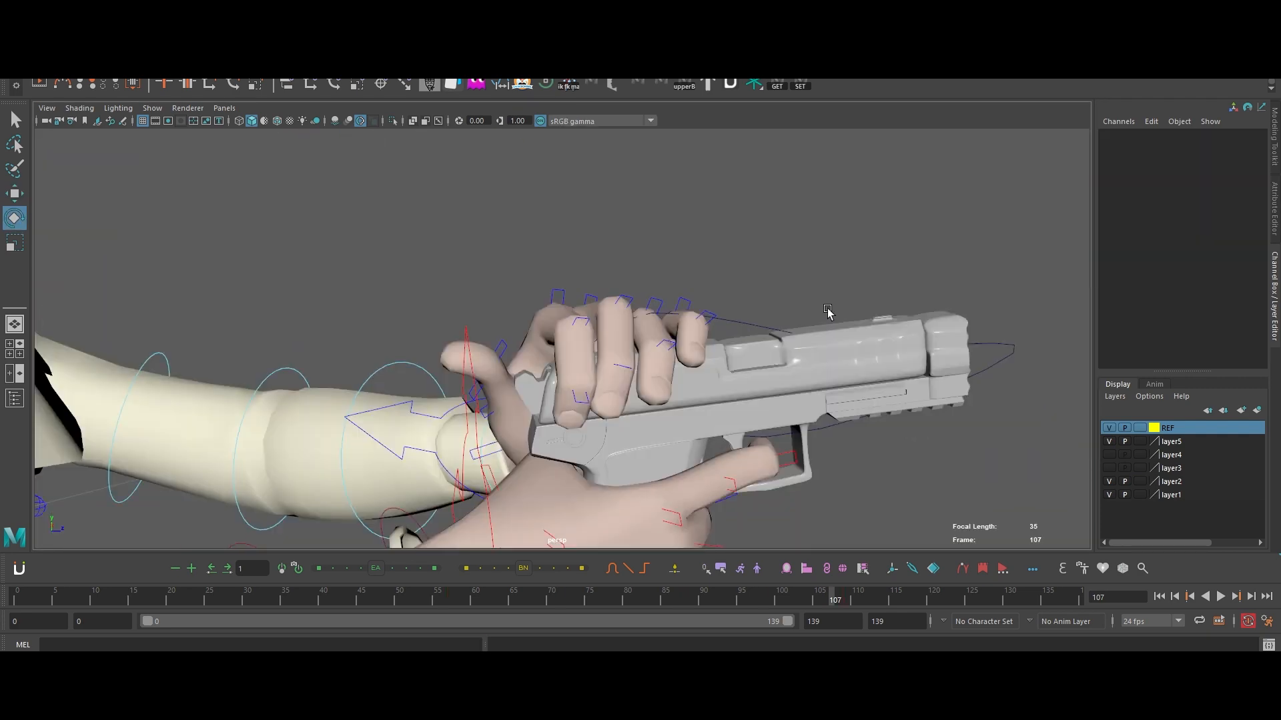
- Rotate the left index finger's middle control at frame 107 to fit the finger over the slide
left_click_drag(829, 314, 680, 381, "alt")
key("space")
key("space")
left_click(694, 333)
key("e")
left_click_drag(653, 308, 659, 308)
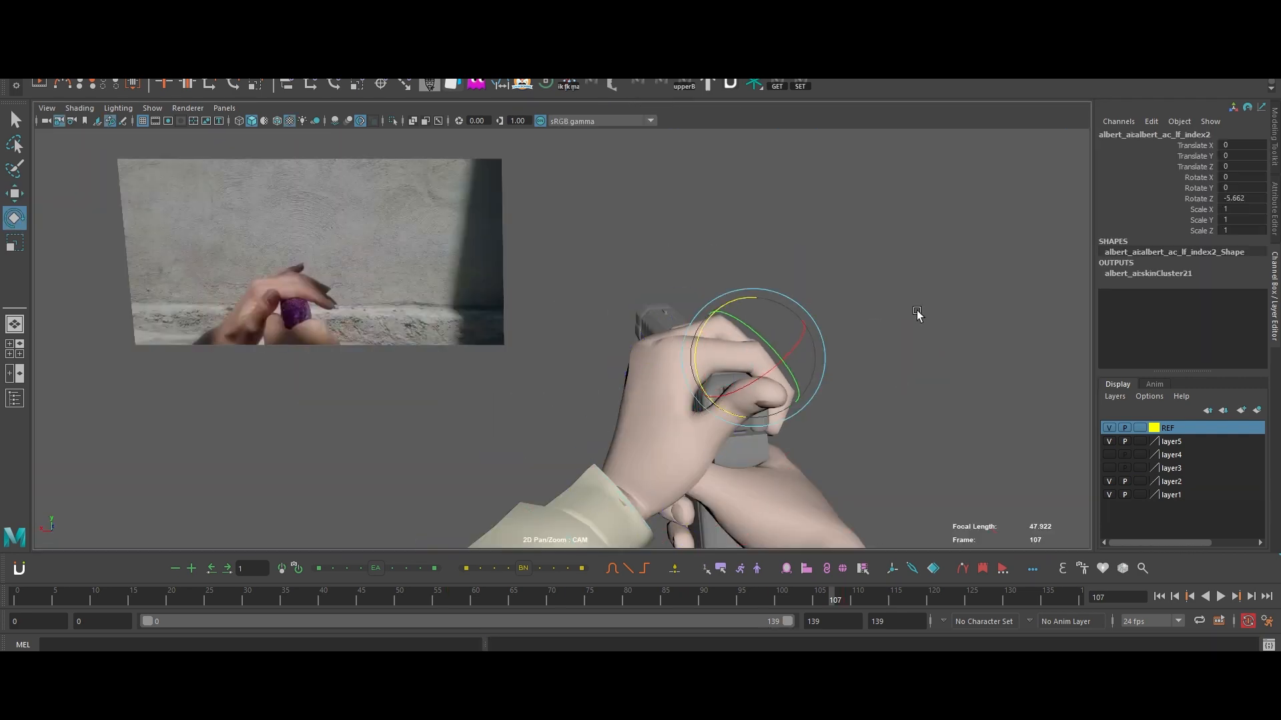
- Rotate the left thumb base control at frame 107 to lay the thumb along the near side of the slide
left_click(685, 368)
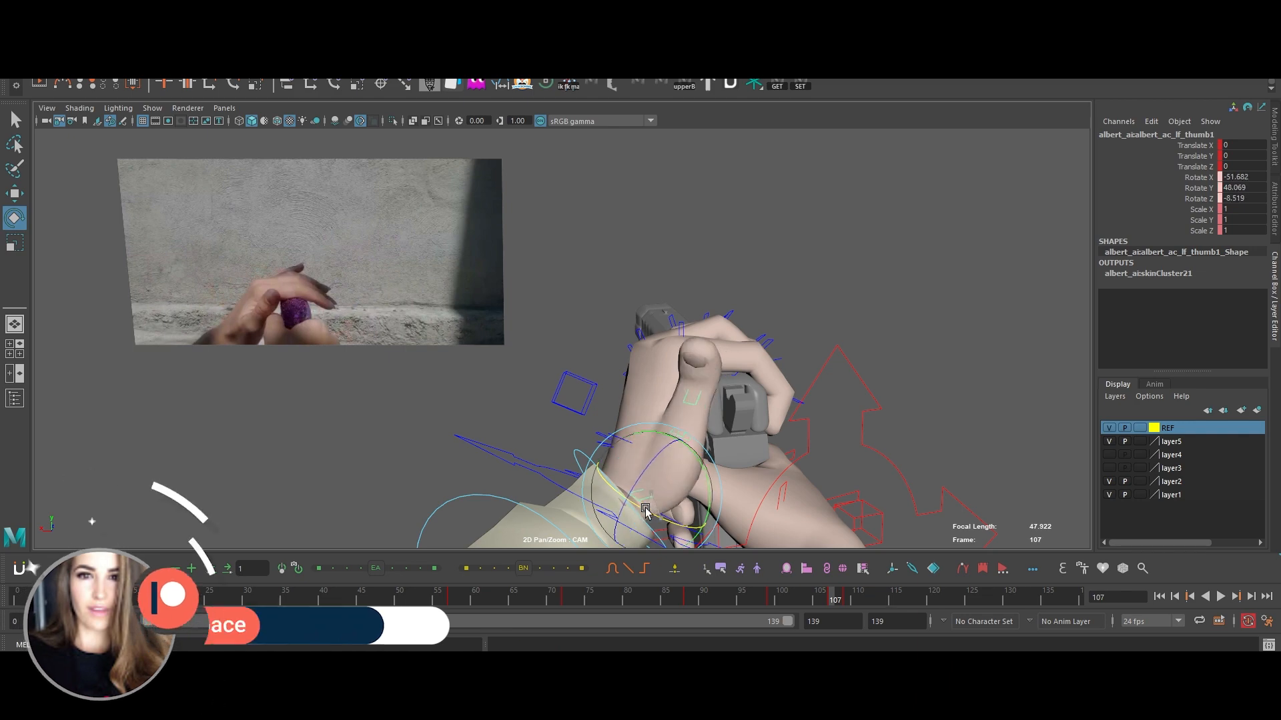
left_click(887, 370)
key("space")
left_click(314, 413)
key("w")
key("e")
- Curl the left pinky and neighbouring finger controls against the far side of the slide at frame 107
left_click_drag(427, 384, 400, 360, "alt")
left_click(347, 363)
scroll(319, 352, "up", 5)
left_click(318, 352)
left_click(323, 366)
left_click_drag(323, 366, 400, 384, "alt")
left_click_drag(401, 384, 440, 382, "alt")
left_click(427, 267)
left_click(435, 348)
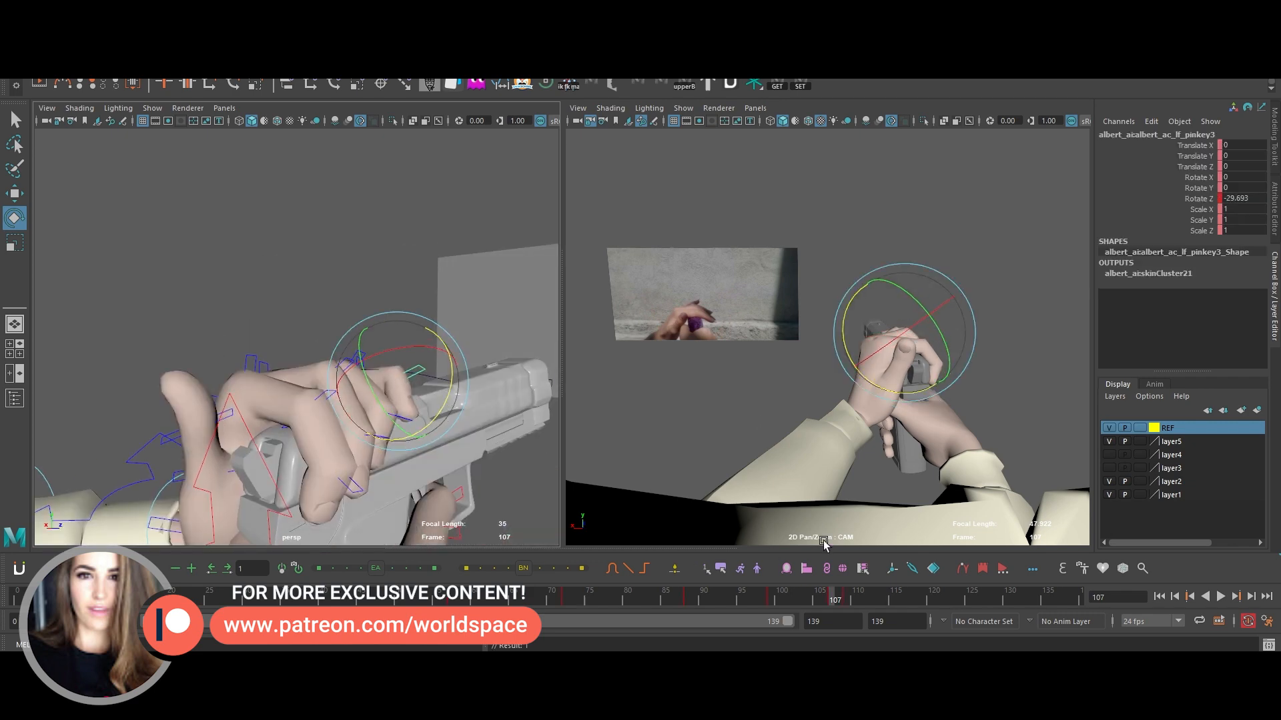
- Select the hand controls with their selection sets and review the animation back to frame 0
left_click(635, 543)
key("space")
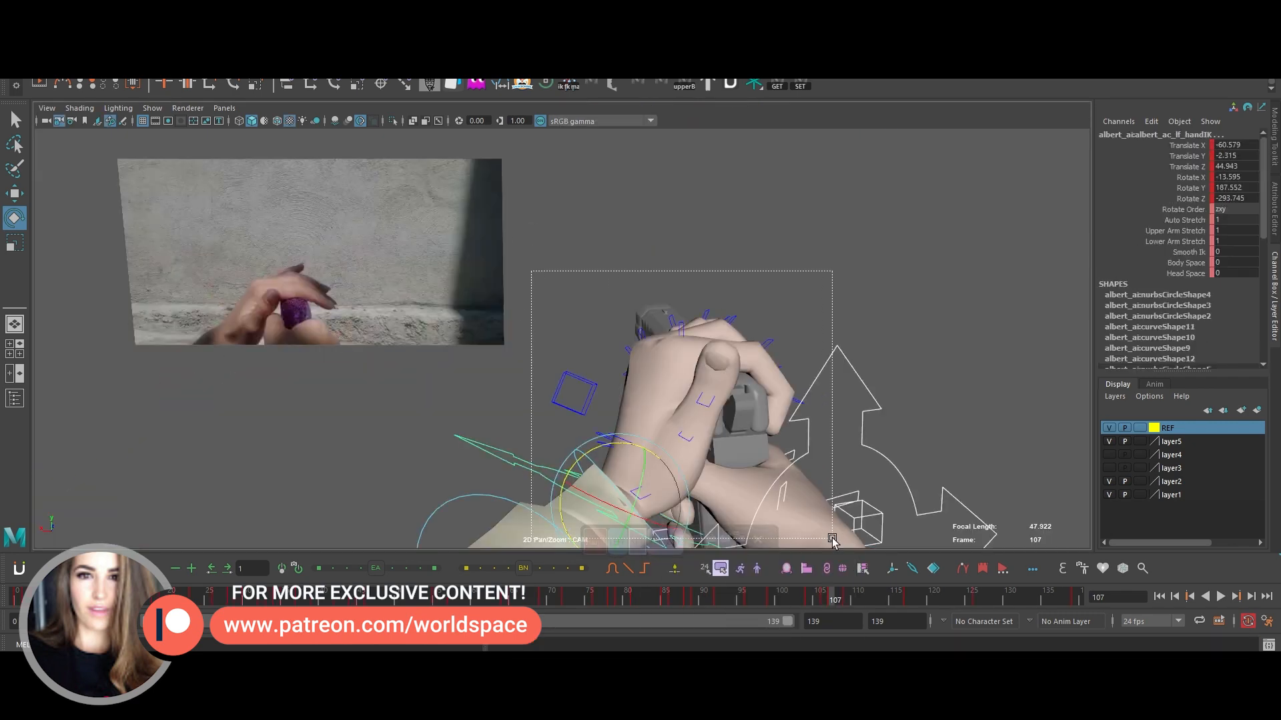
left_click(778, 429)
left_click(637, 542)
key("alt+v")
left_click_drag(772, 599, 18, 599)
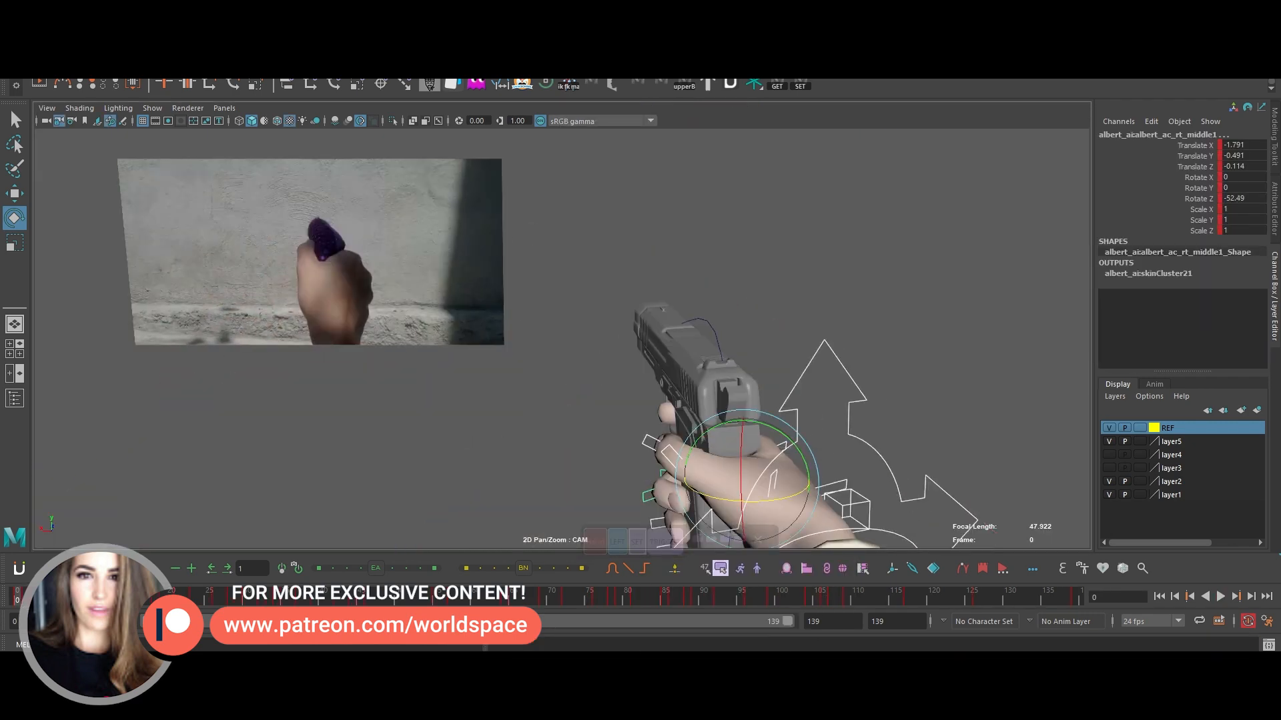
- Set Fist to 0 on the left arm settings control at frame 0
key("space")
left_click_drag(427, 434, 354, 485, "alt")
middle_click_drag(353, 485, 401, 435, "alt")
left_click(400, 435)
left_click_drag(401, 434, 563, 414, "alt")
left_click_drag(481, 472, 337, 337)
left_click(405, 406)
left_click(1235, 220)
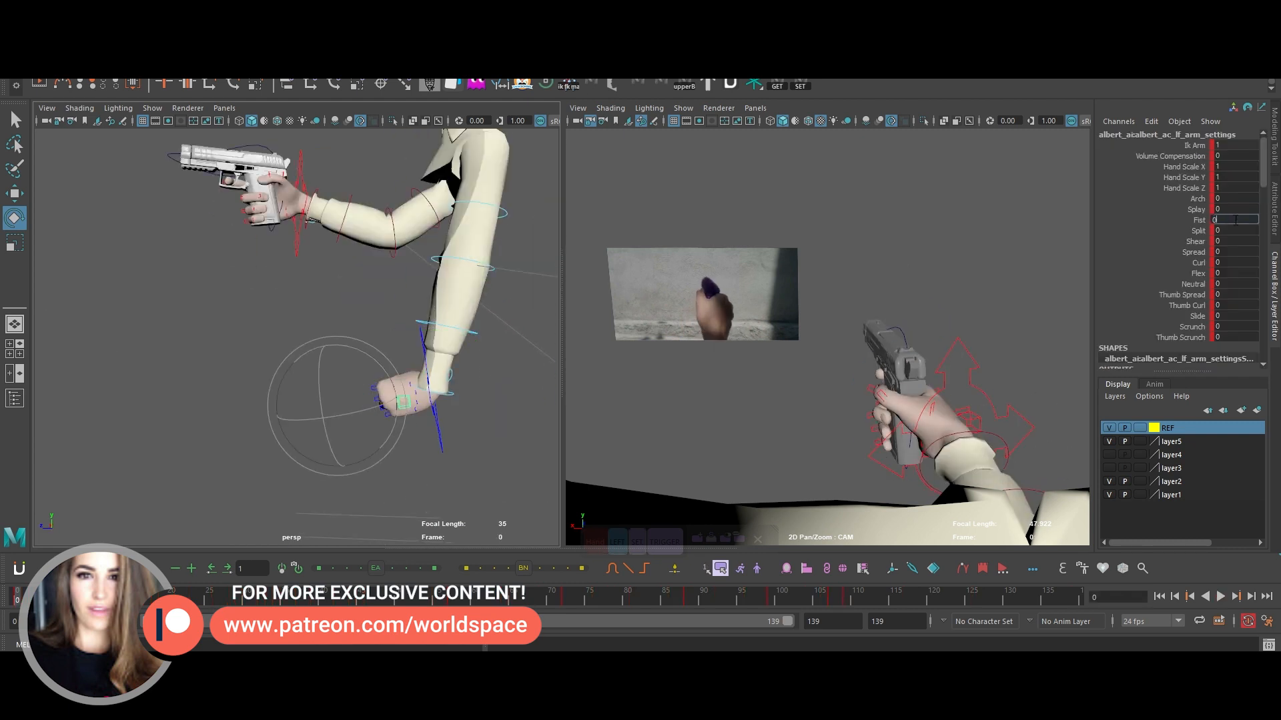
- Set the left hand control's Rotate X, Y and Z to 0 at frame 0
left_click_drag(1236, 177, 1240, 198)
type("0")
key("Return")
left_click_drag(480, 411, 727, 400, "alt")
left_click(440, 391)
left_click_drag(1235, 178, 1238, 198)
left_click(432, 434)
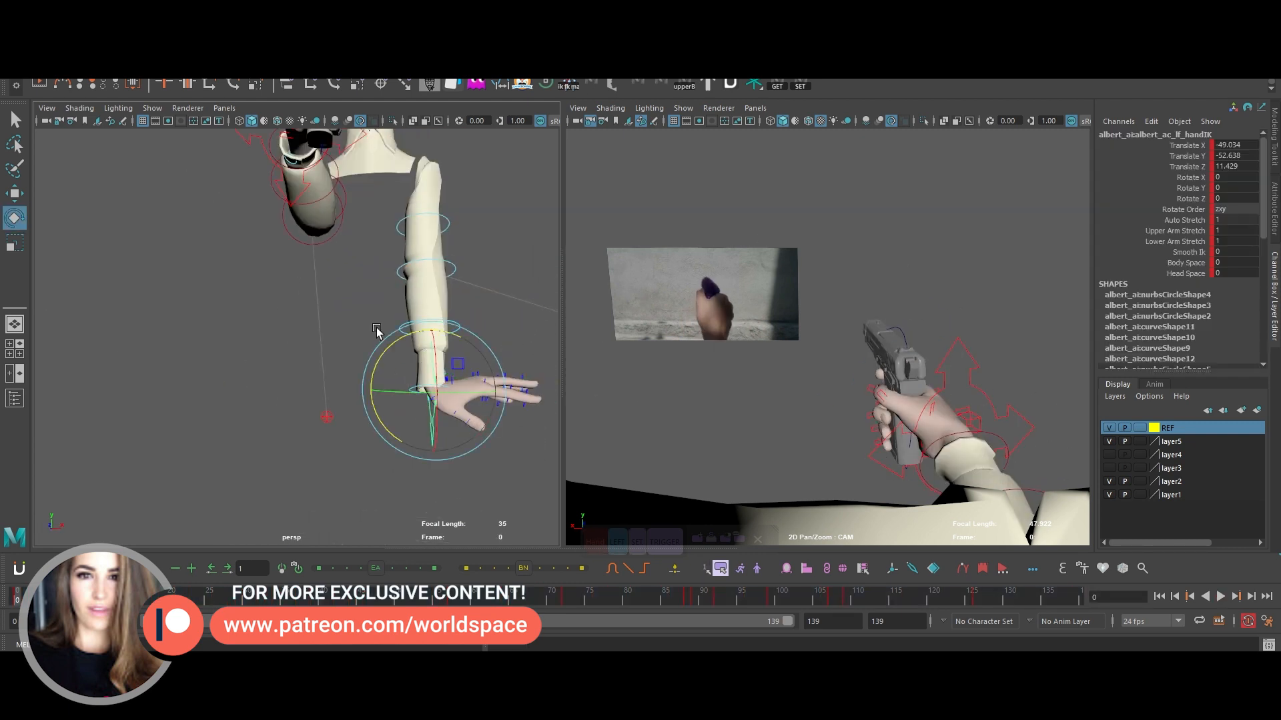
- Select all the left hand and arm controls and check their motion through frame 139
left_click(522, 343)
middle_click_drag(522, 344, 409, 265, "alt")
left_click_drag(440, 455, 260, 300)
left_click_drag(347, 595, 1127, 602)
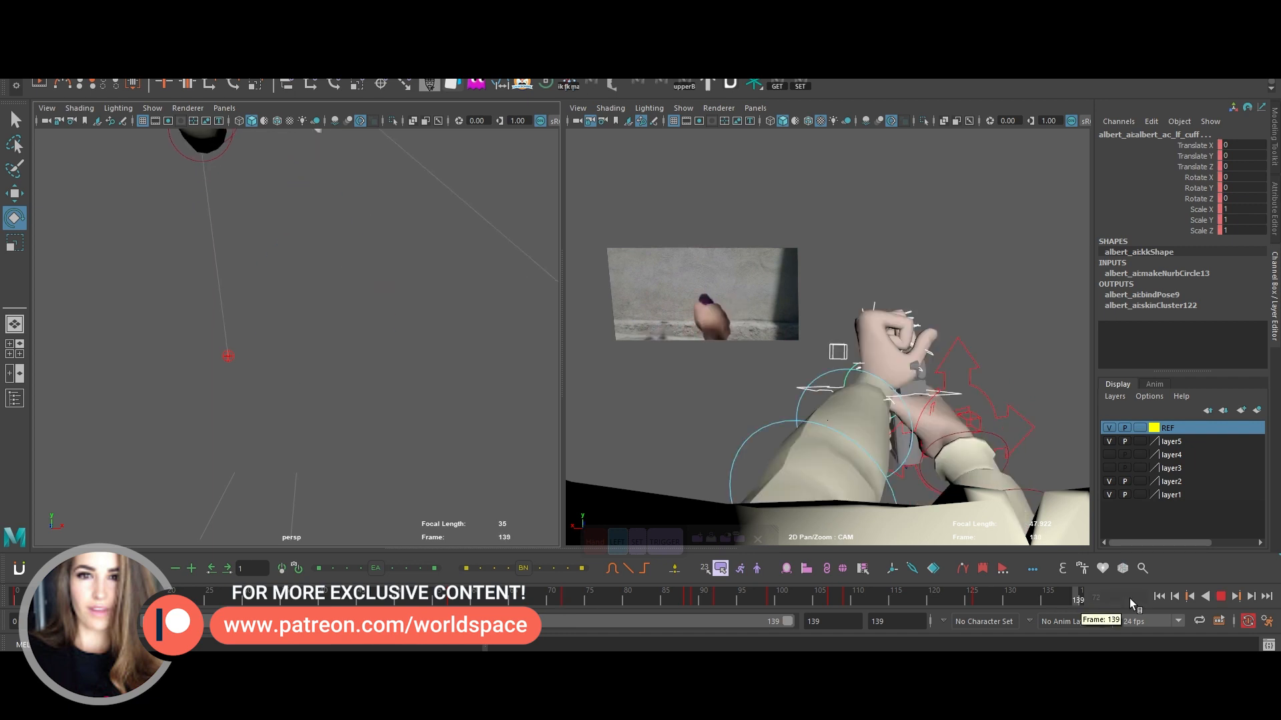
left_click_drag(774, 599, 1084, 600)
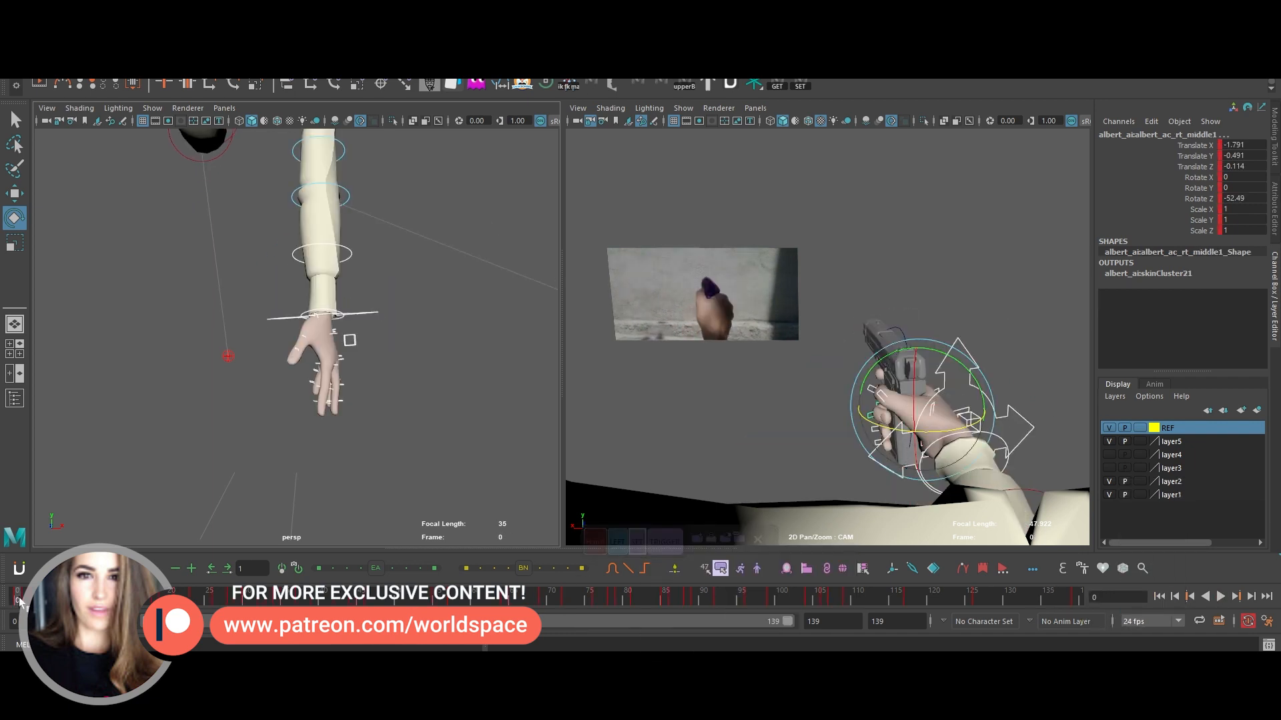
- Clear unwanted keys on the left hand controls and check the motion between about frames 75 and 107
left_click(794, 413)
left_click(617, 542)
right_click(623, 540)
left_click_drag(934, 599, 662, 625)
left_click_drag(594, 597, 833, 602)
left_click_drag(666, 596, 807, 603)
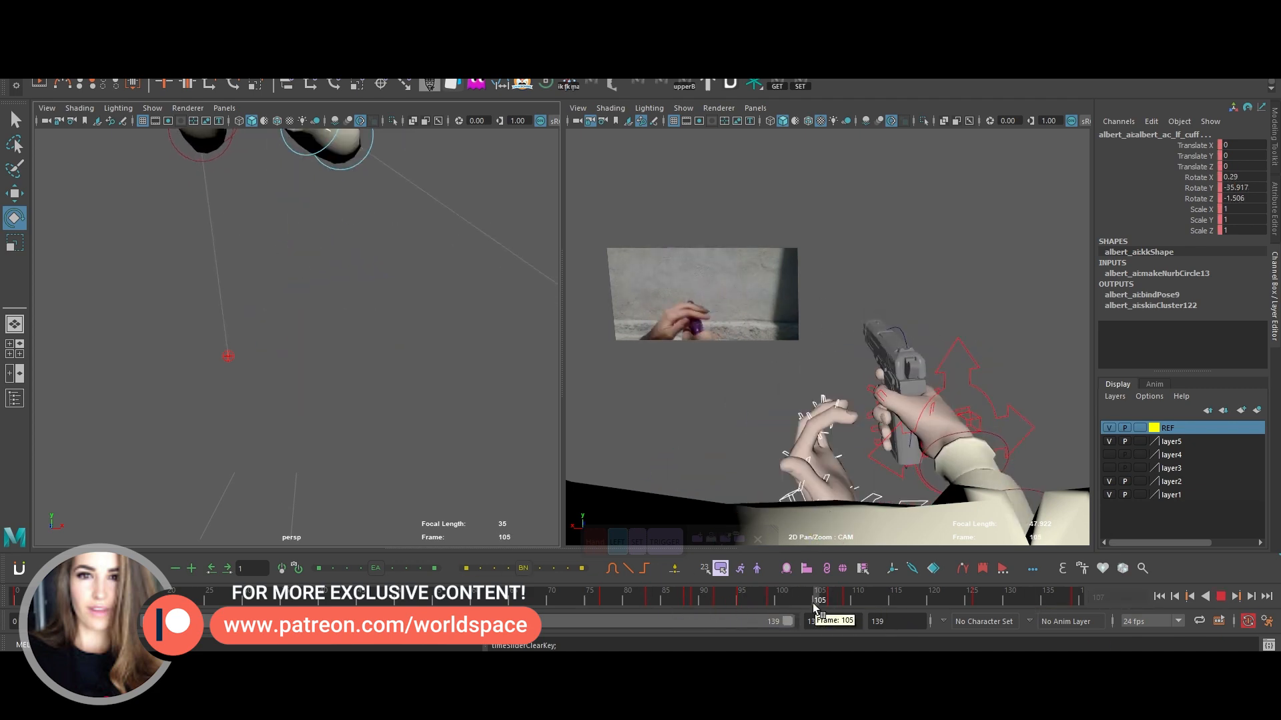
- Blend the left hand control's pose at frame 102 between its neighbouring keys and move it for the approach
left_click(303, 218)
left_click(286, 87)
left_click(1190, 177)
left_click_drag(523, 569, 603, 578)
key("w")
left_click_drag(856, 419, 815, 414)
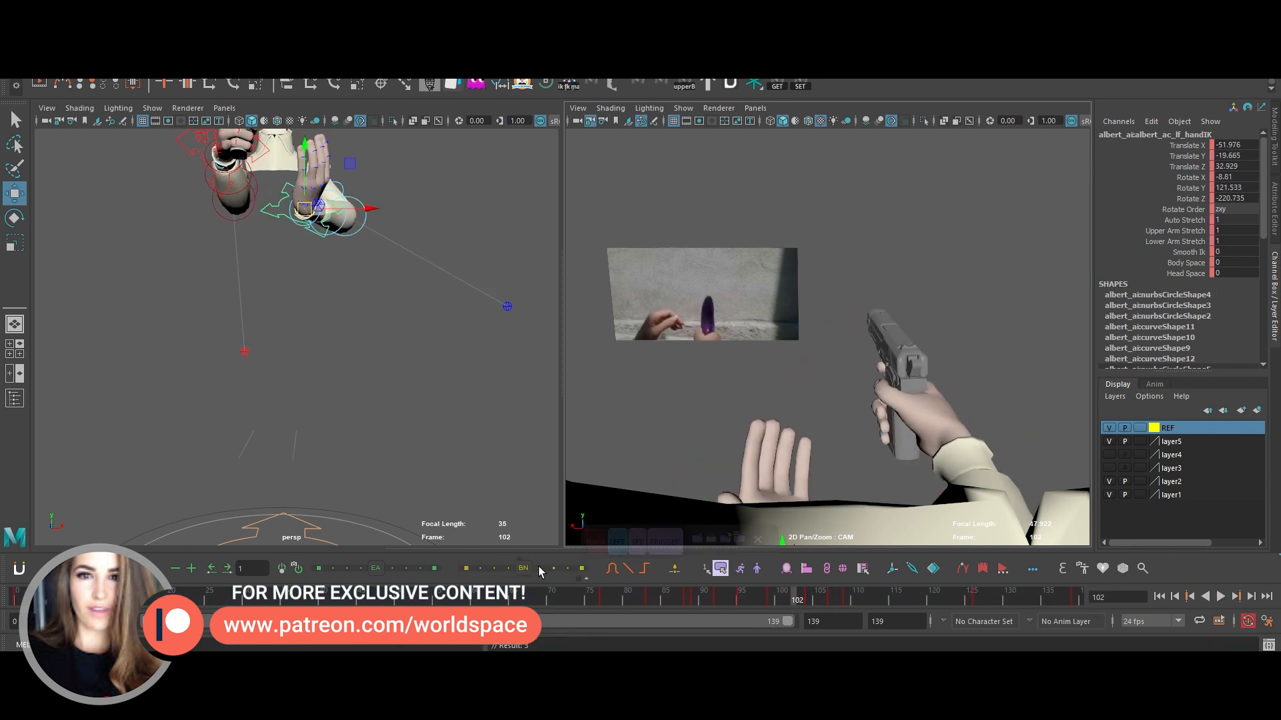
- Set the left hand's Fist to 2.861 and Neutral to 2.5 at frame 102 and rotate the hand toward the pistol
left_click(725, 418)
left_click(1198, 228)
middle_click_drag(781, 374, 834, 373)
left_click(779, 427)
key("e")
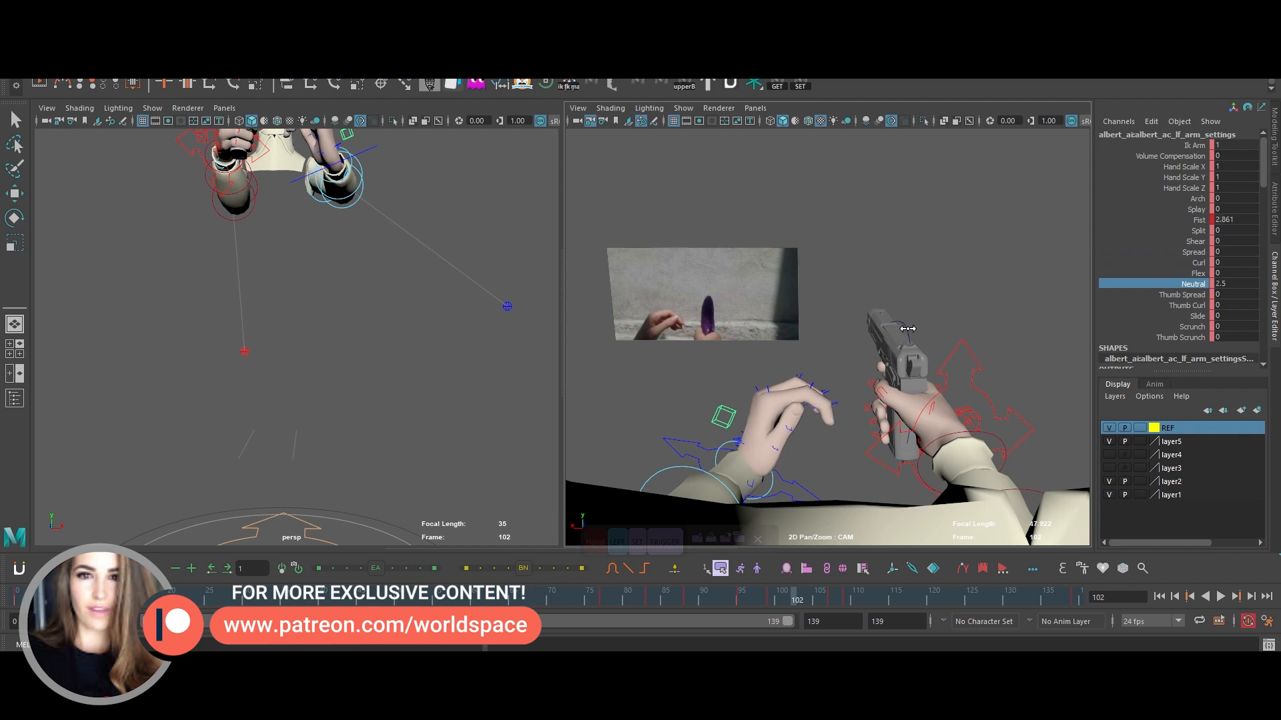
- Set the left hand's Neutral to 1 and Fist to 3.861 at frame 102 and rotate the hand toward the pistol
middle_click_drag(941, 318, 907, 320)
left_click(767, 467)
key("e")
left_click_drag(738, 478, 837, 451)
left_click(732, 427)
left_click(1198, 220)
middle_click_drag(1061, 274, 1029, 274)
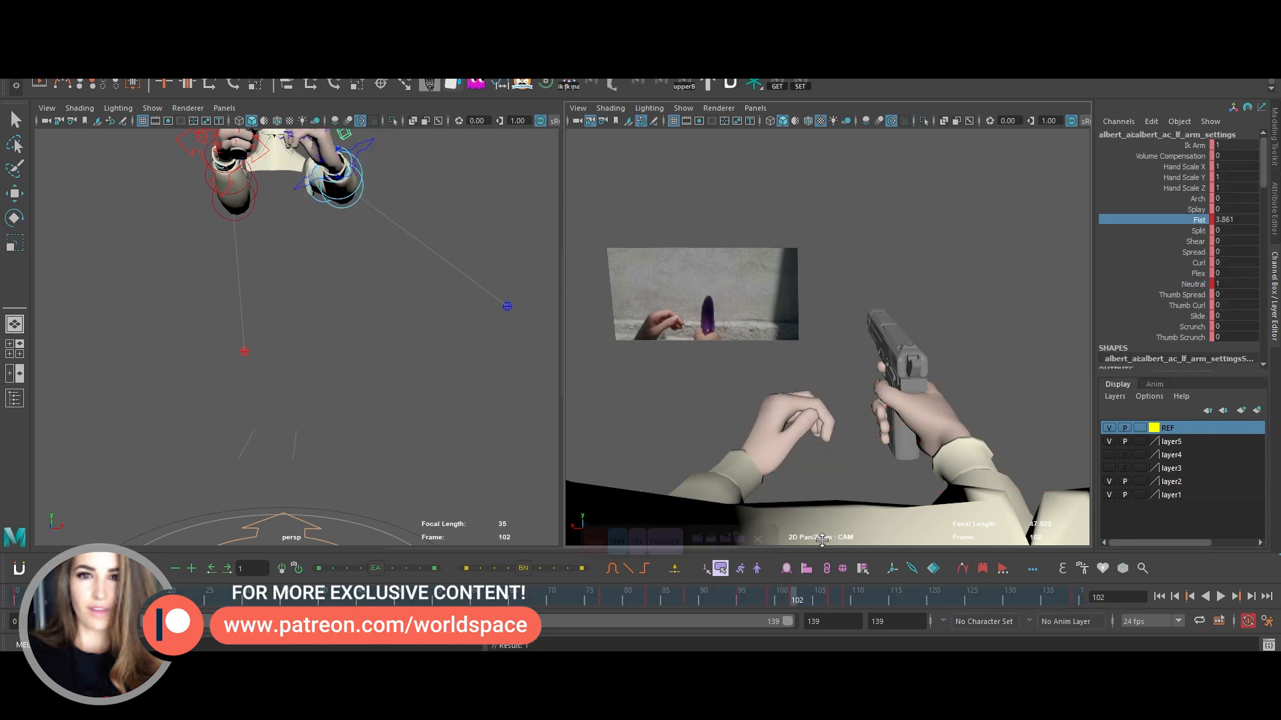
- Select the set of hand controls, play back the slide pull, and blend their pose between the neighbouring keys
left_click_drag(798, 595, 834, 597)
left_click(638, 542)
key("alt+v")
key("alt+v")
key("alt+1")
key("period")
left_click_drag(523, 569, 433, 585)
left_click(979, 602)
key("alt+1")
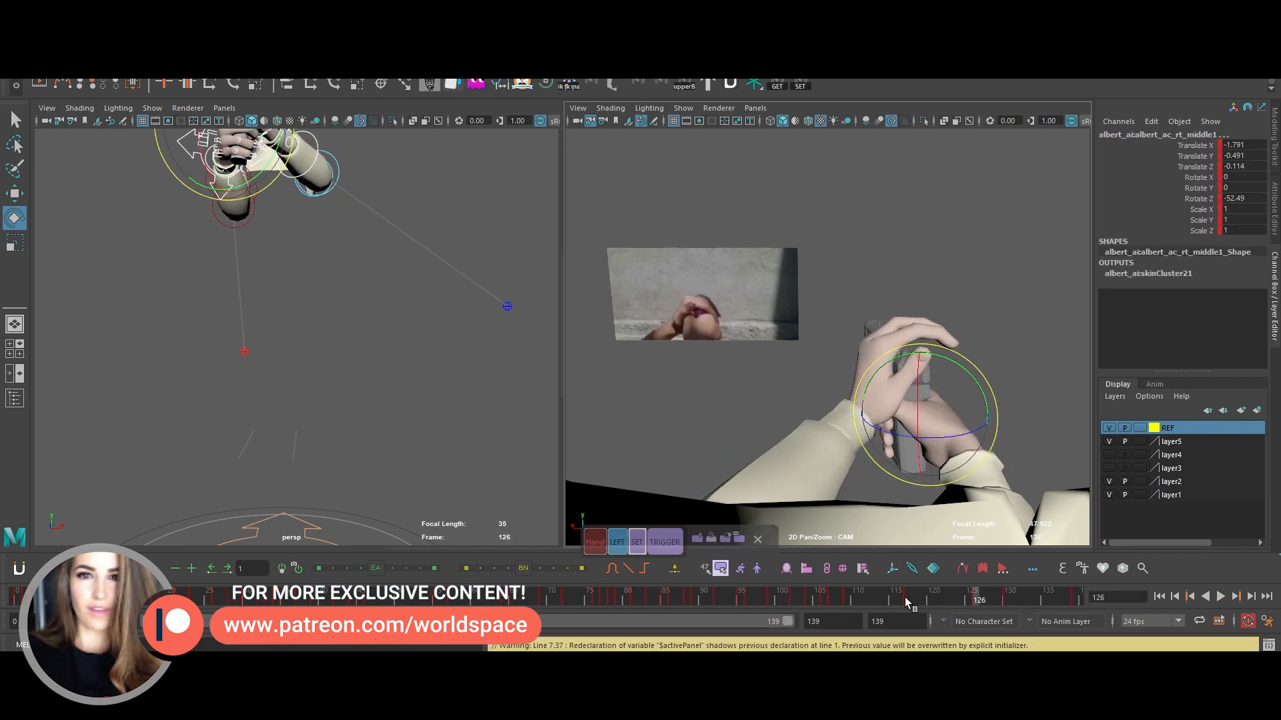
- Move and rotate the left hand control at frame 130 for its release from the pistol
left_click_drag(905, 600, 1012, 599)
left_click(851, 497)
key("w")
left_click_drag(851, 499, 792, 432)
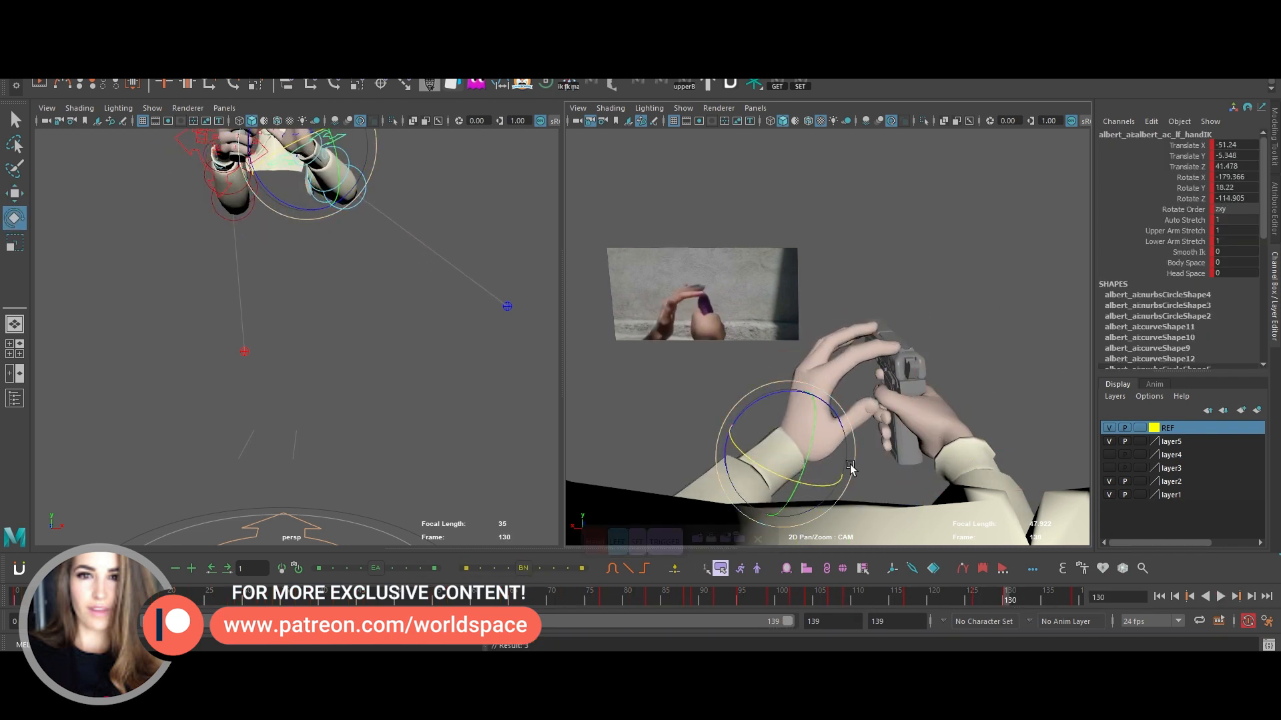
left_click_drag(851, 467, 882, 415)
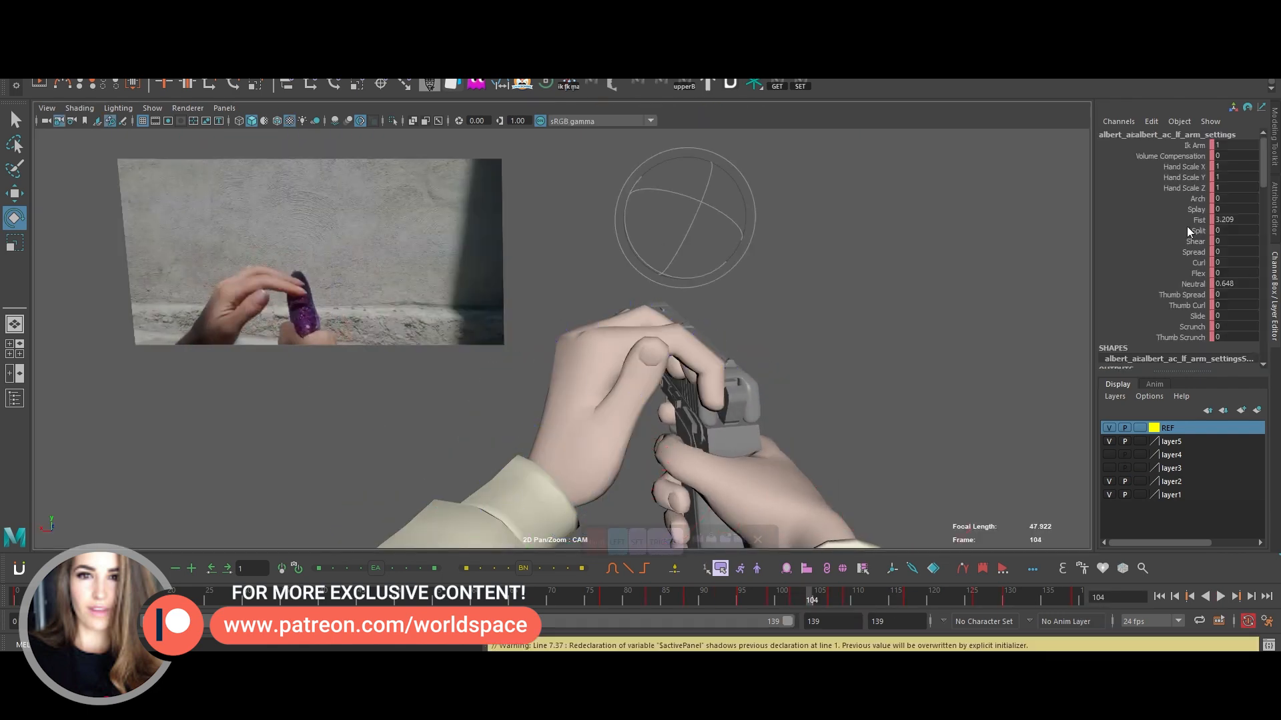
- Narrow the playback range to frames 101 to 139 and check the left hand's approach and slide pull
left_click(604, 437)
left_click_drag(812, 598, 836, 597)
left_click(785, 363)
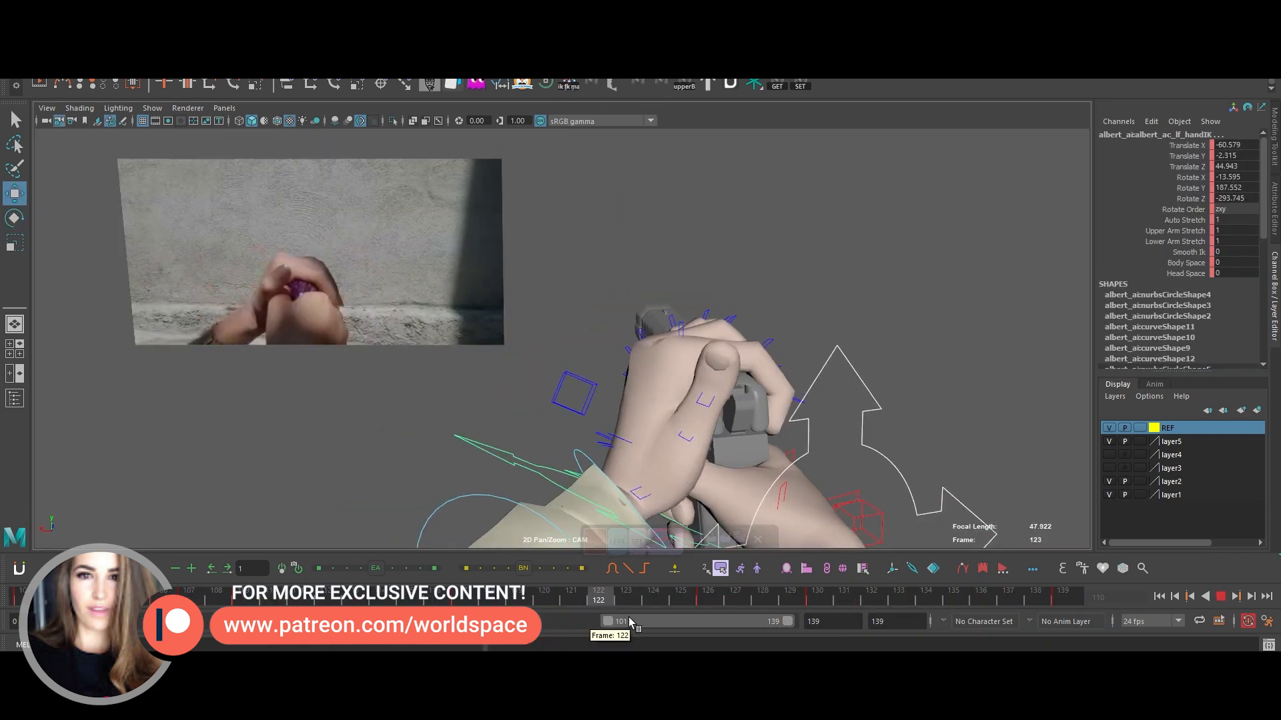
left_click(22, 598)
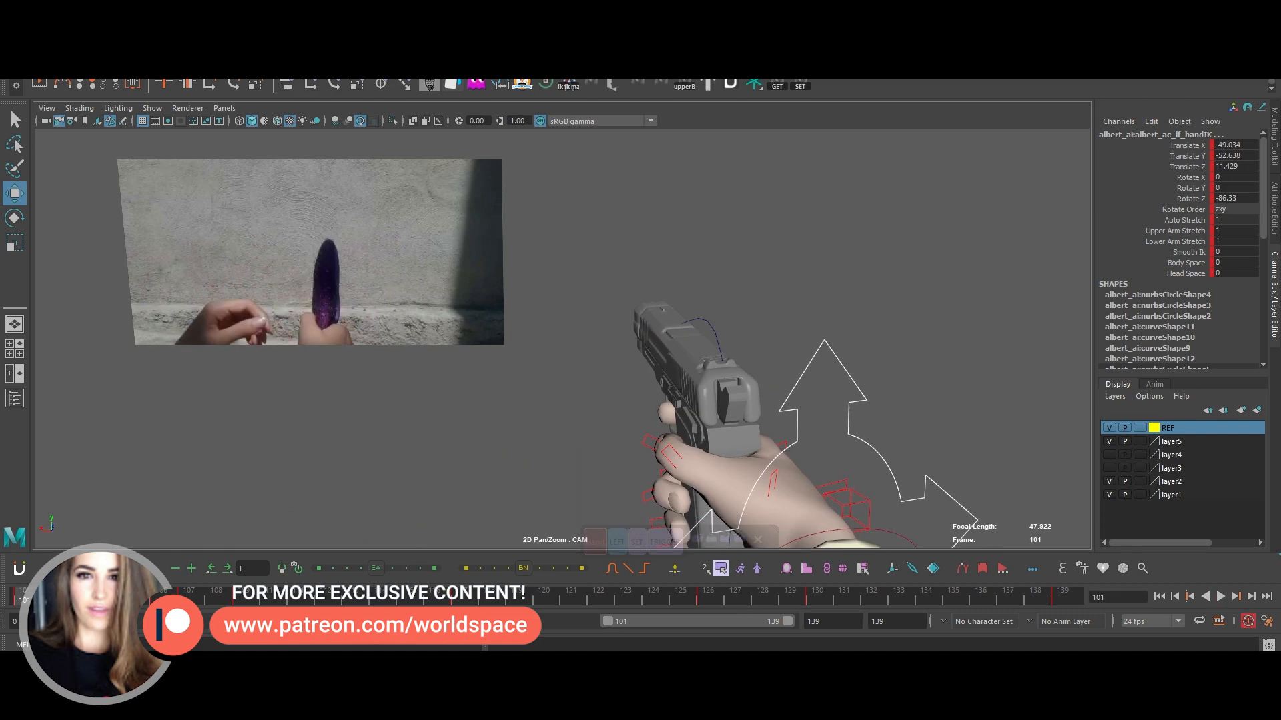
left_click(651, 496)
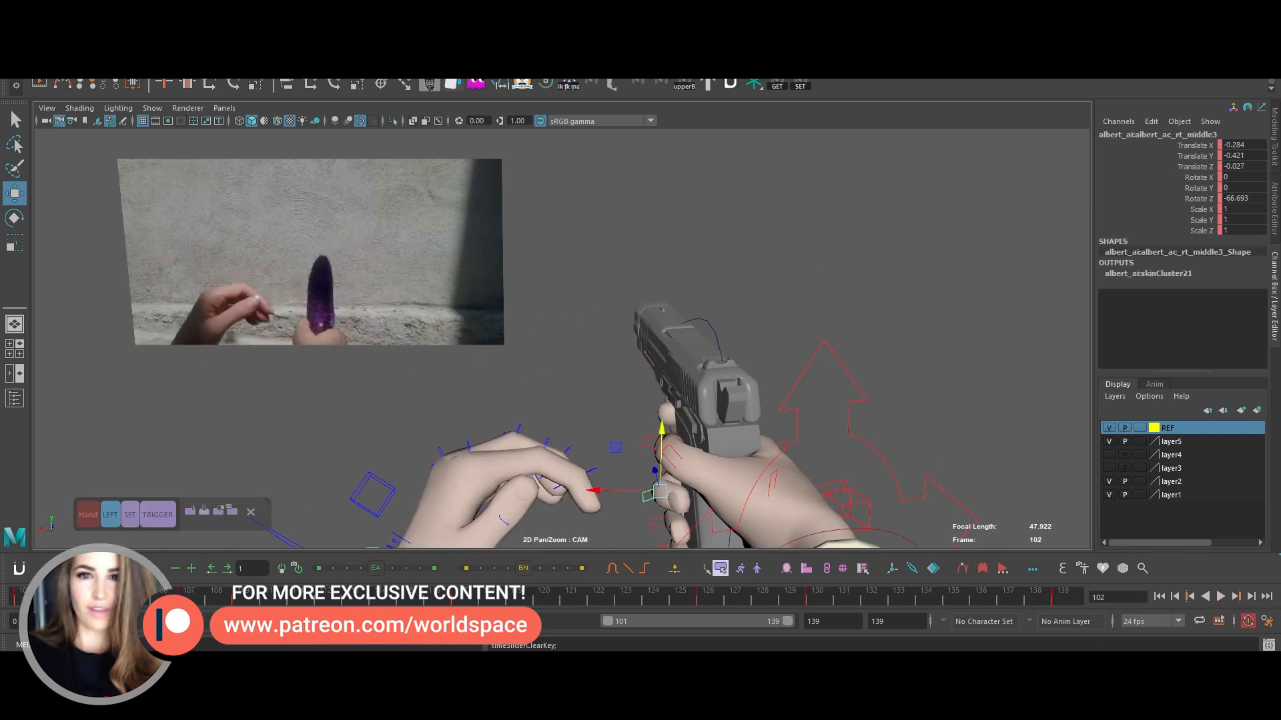
left_click_drag(237, 598, 163, 598)
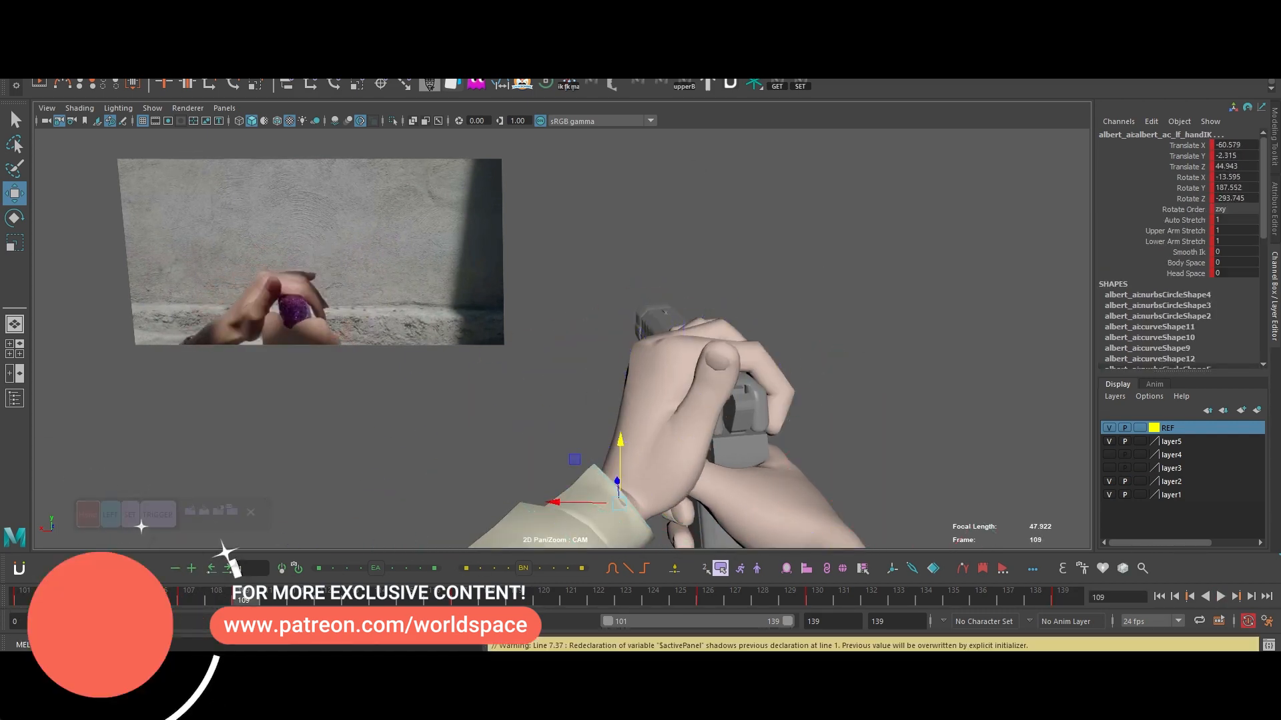
- Rotate the left hand control at frame 109 to a Rotate Y of 202.205 to fit its grip on the slide
key("e")
left_click_drag(791, 313, 883, 426)
left_click(872, 374)
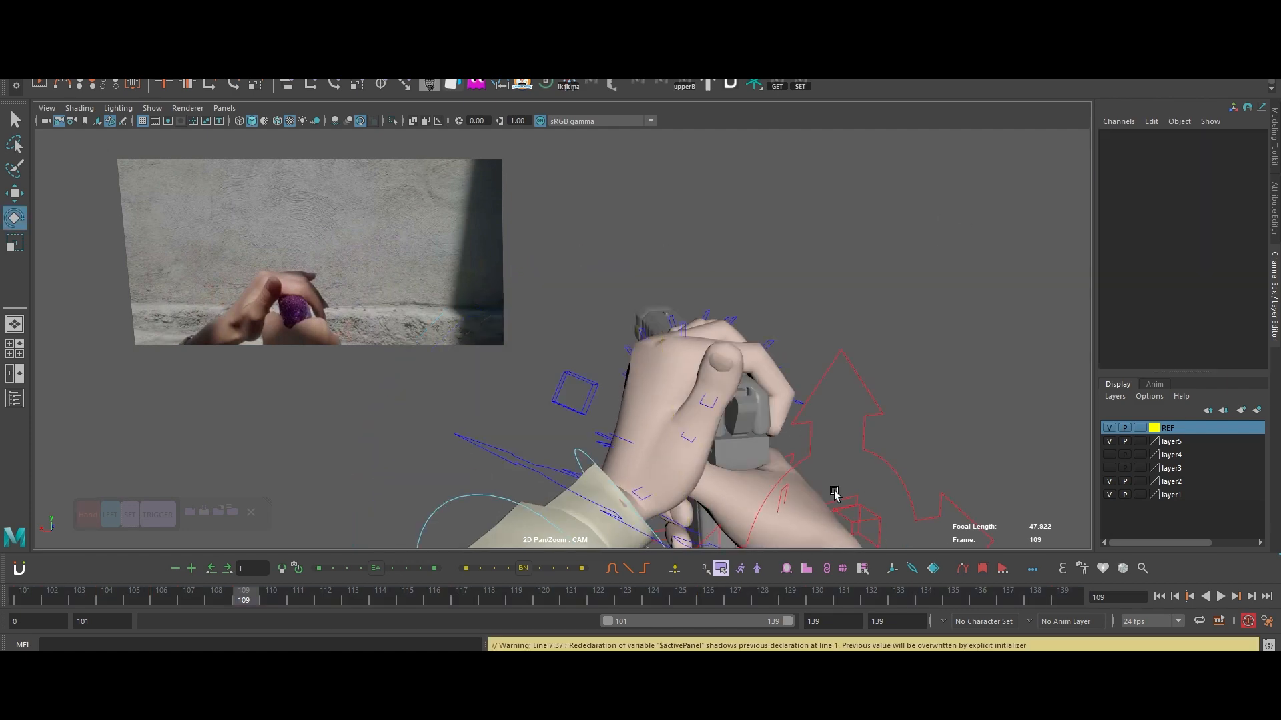
left_click(847, 467)
left_click(1190, 177)
middle_click_drag(734, 433, 620, 278)
left_click_drag(525, 500, 539, 491)
left_click(517, 364)
left_click_drag(737, 448, 838, 252)
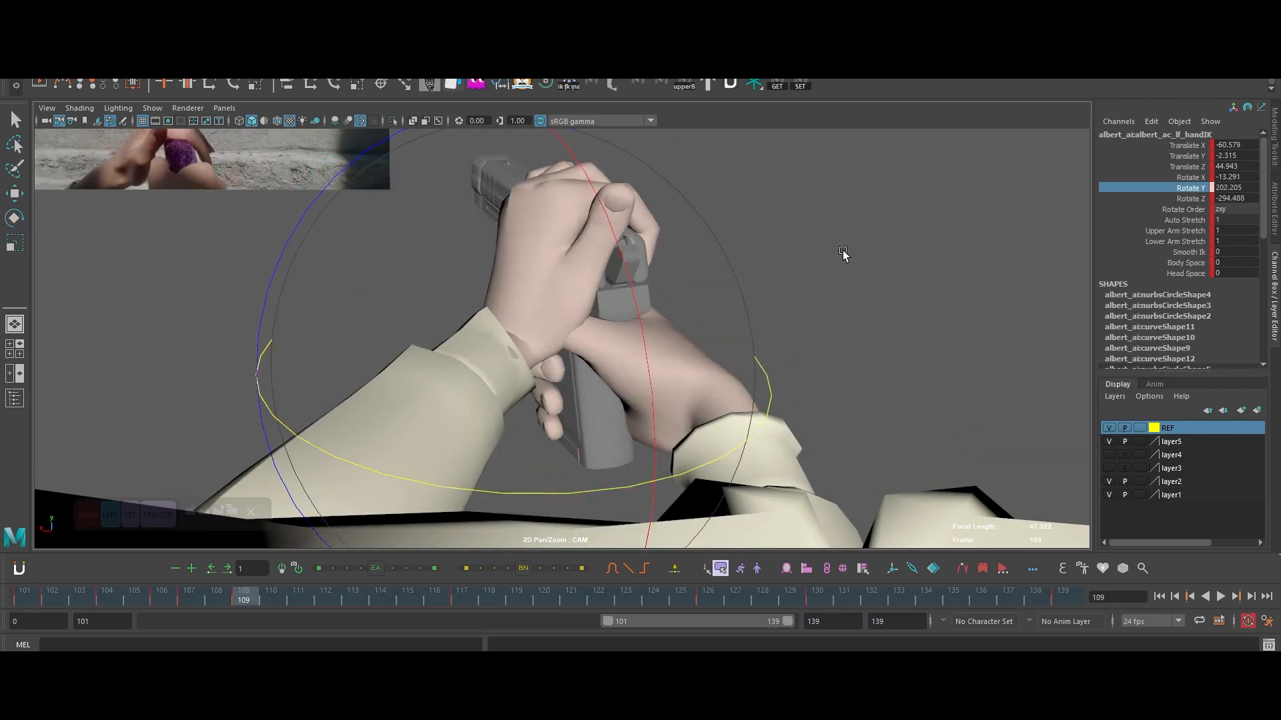
- Play back the pull from frame 101 and move the left hand control in depth to follow the slide between frames 107 and 117
left_click(757, 402, "shift")
key("backslash")
left_click(13, 595)
key("backslash")
key("backslash")
key("alt+v")
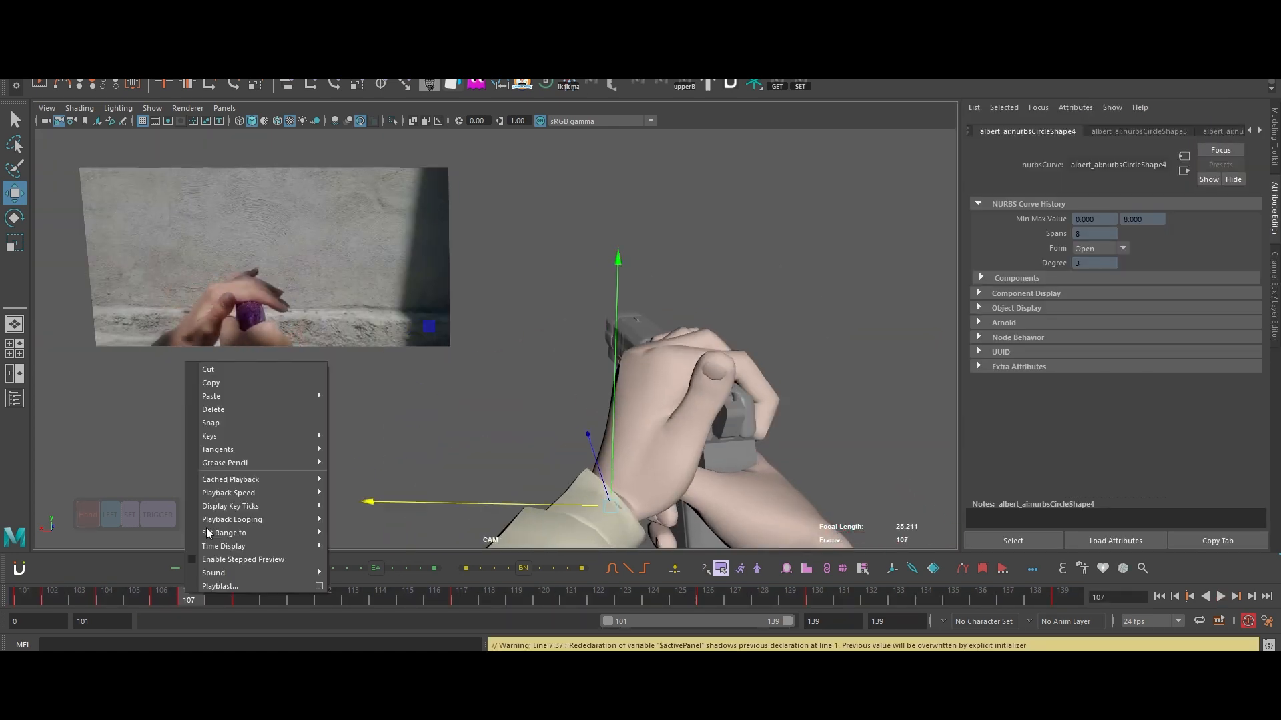
left_click(205, 603)
key("comma")
left_click_drag(201, 595, 364, 604)
left_click_drag(588, 436, 591, 506)
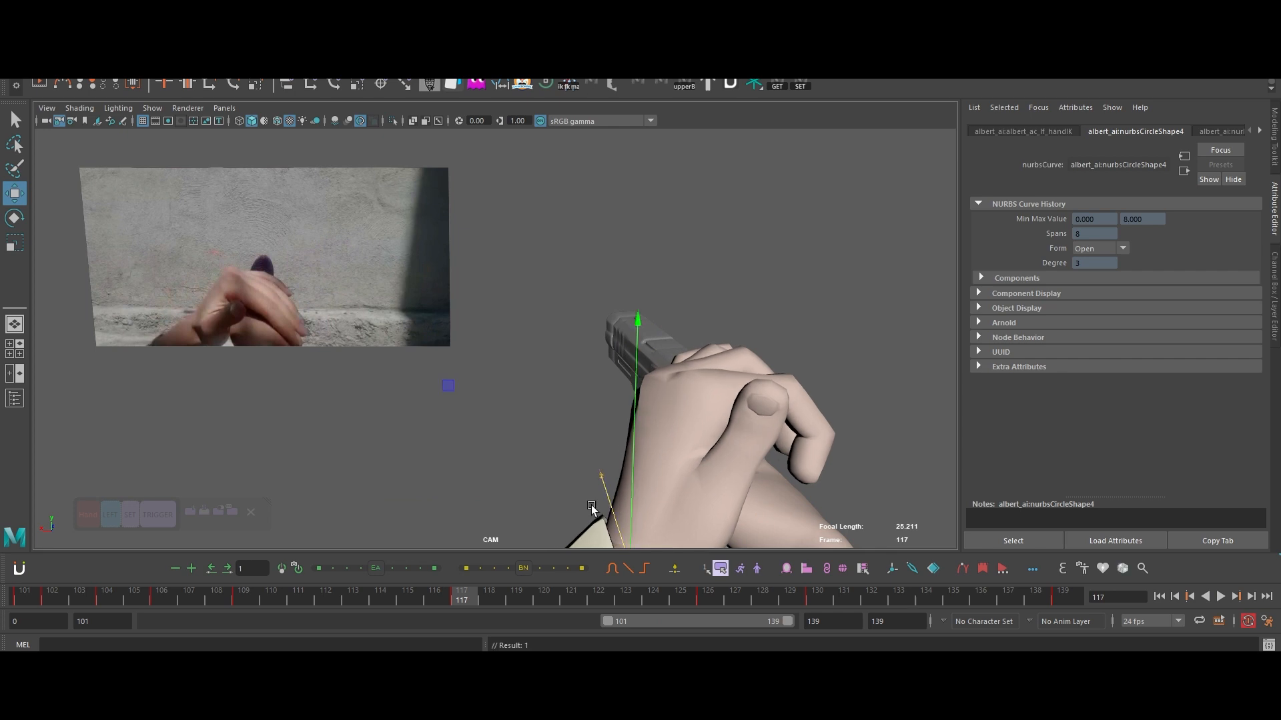
- Check both hands' motion against the reference video between frames 105 and 139
key("comma")
key("comma")
key("comma")
key("comma")
left_click_drag(138, 599, 216, 597)
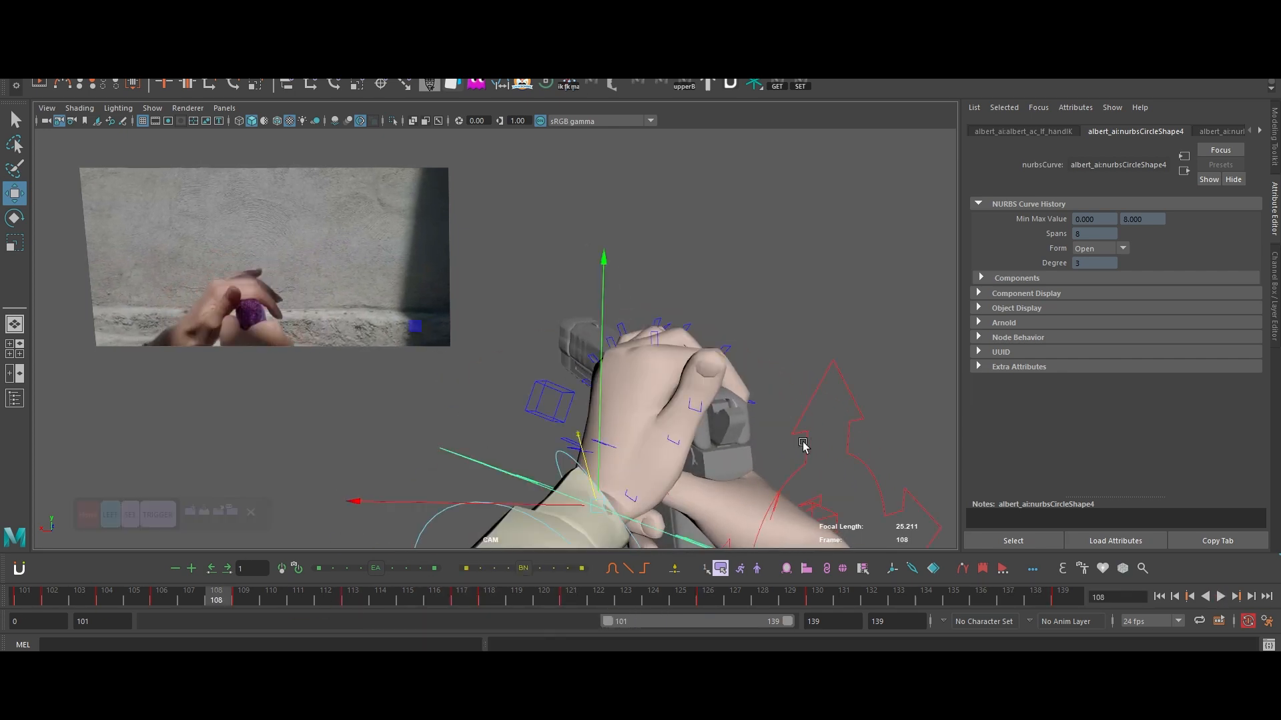
left_click_drag(465, 602, 1009, 600)
left_click(138, 609)
left_click(247, 601)
key("alt+v")
- Rotate the left thumb's base joint around frames 115 and 117 and delete an unwanted thumb key
left_click(555, 595)
left_click(694, 427)
left_click(361, 603)
key("e")
left_click_drag(737, 468, 391, 465)
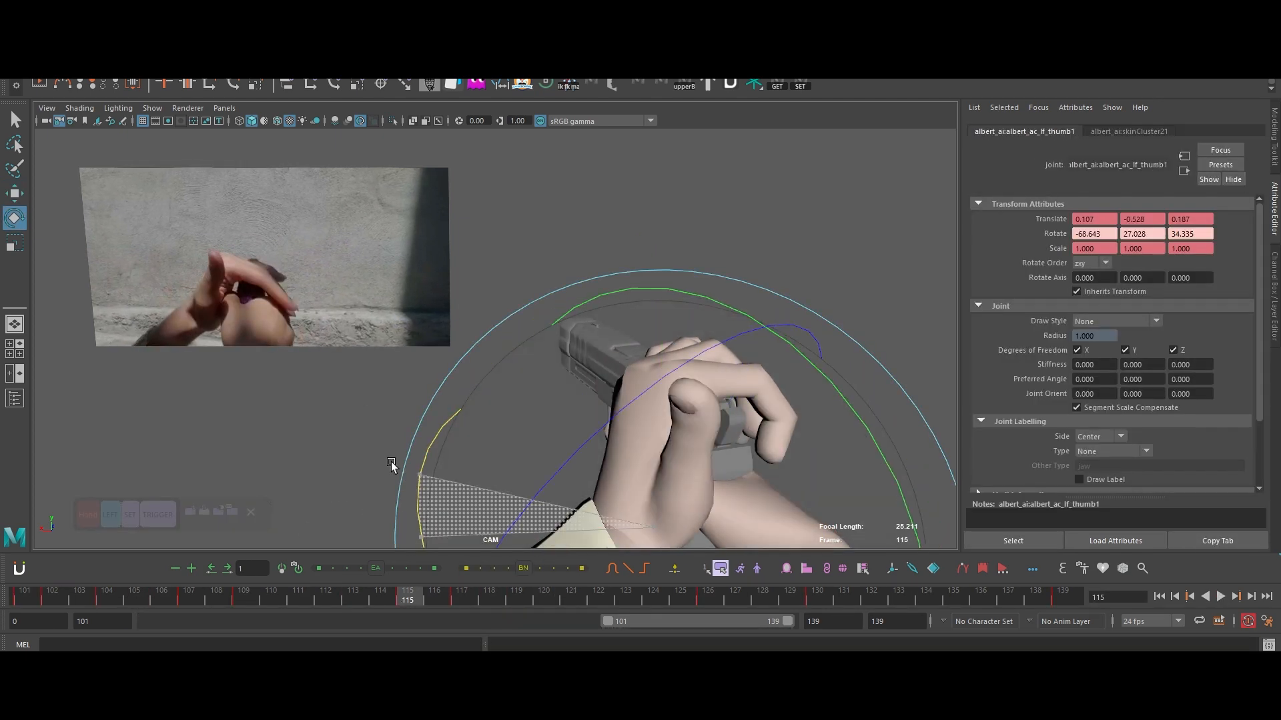
key("comma")
key("Delete")
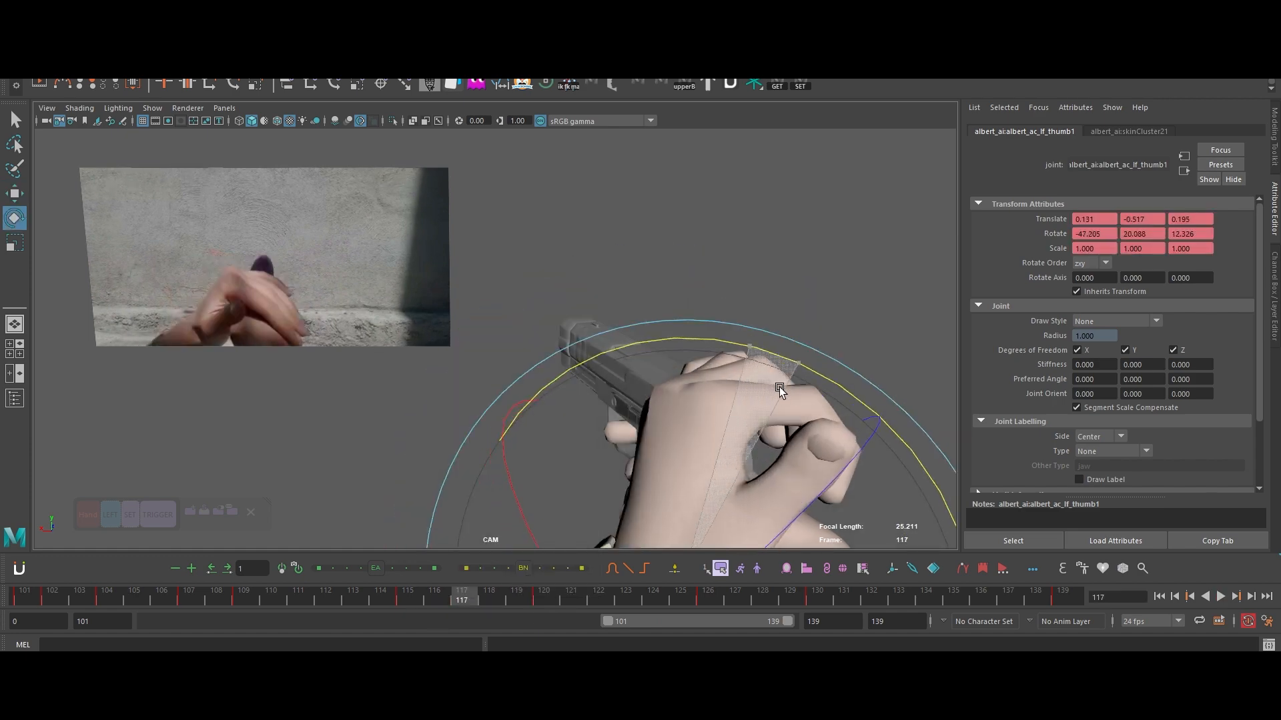
left_click_drag(780, 391, 741, 375)
- Select the left thumb controls and check their motion from about frame 106 to frame 115
key("alt+v")
left_click(162, 600)
left_click_drag(792, 443, 657, 533)
key("w")
left_click(417, 606)
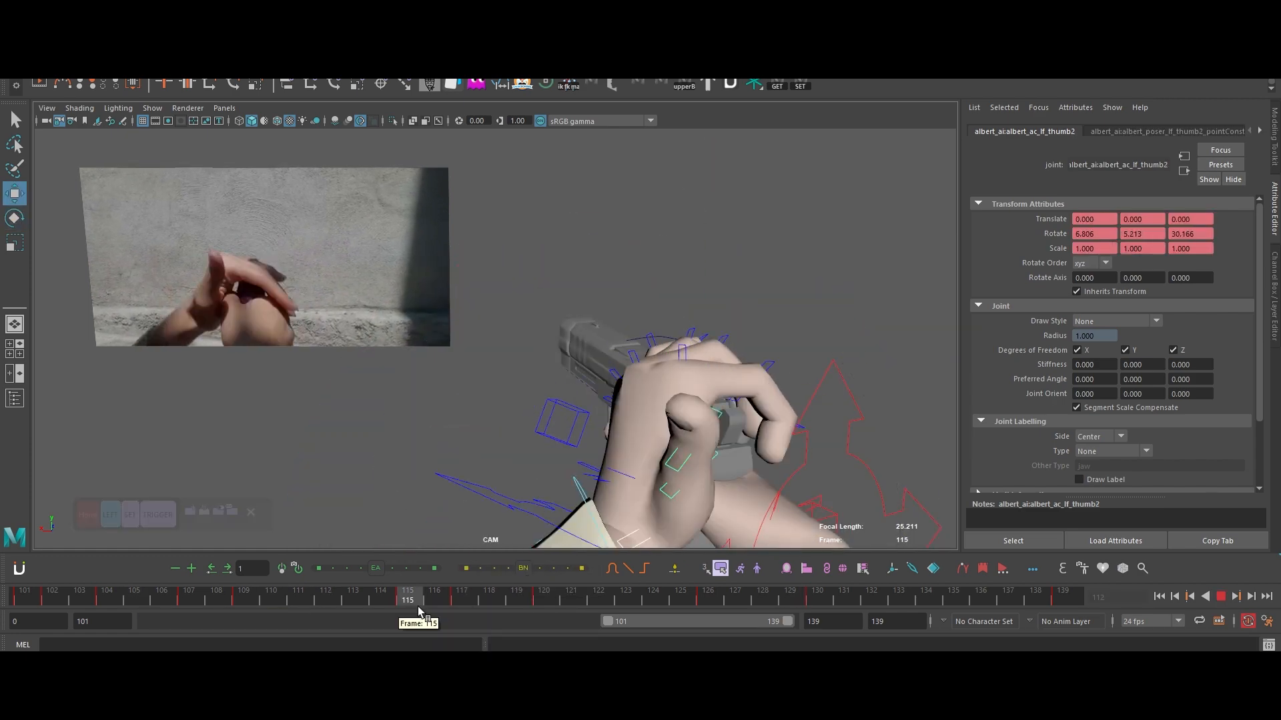
- Rotate the left thumb's second joint at frame 122 to a Rotate X of -21.871 and check the thumb's motion
left_click_drag(419, 611, 598, 601)
left_click(727, 439)
left_click(688, 449)
key("alt+v")
left_click_drag(547, 508, 579, 530)
key("alt+v")
left_click_drag(774, 380, 620, 524)
key("w")
key("alt+v")
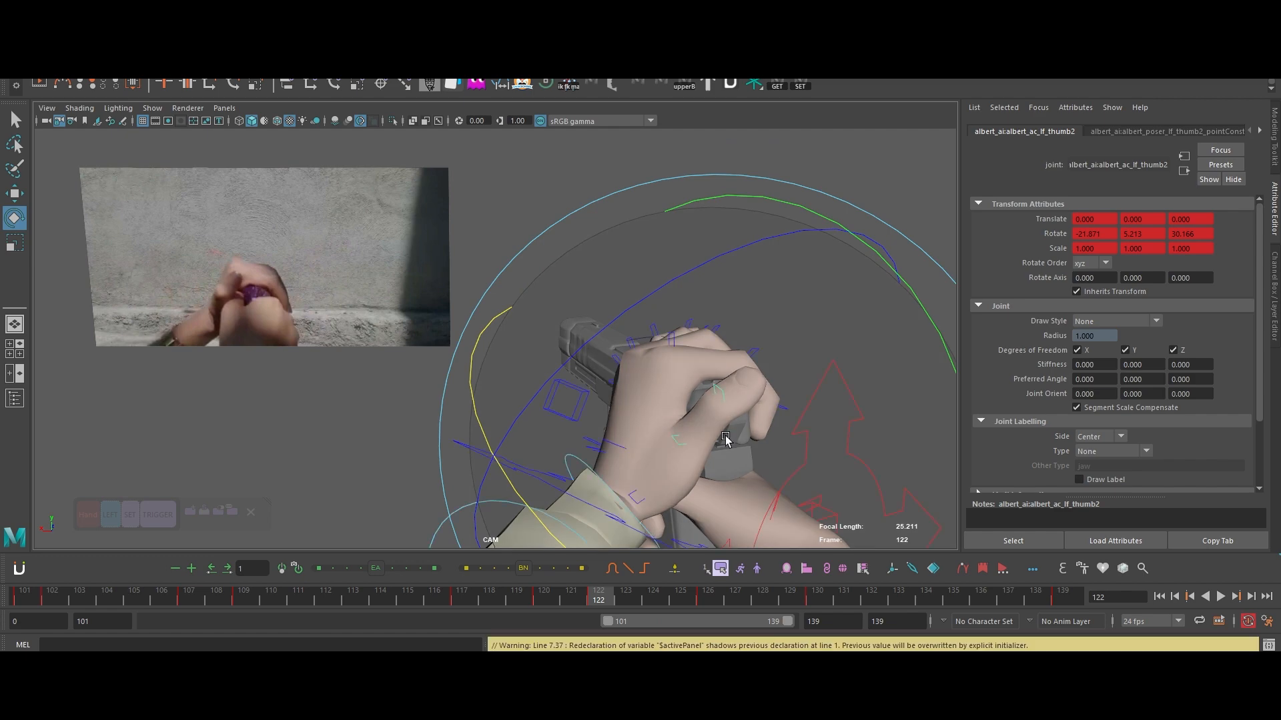
- Clean up the left thumb keys near frame 117 and adjust the thumb tip's pose at frame 104
left_click_drag(602, 600, 466, 598)
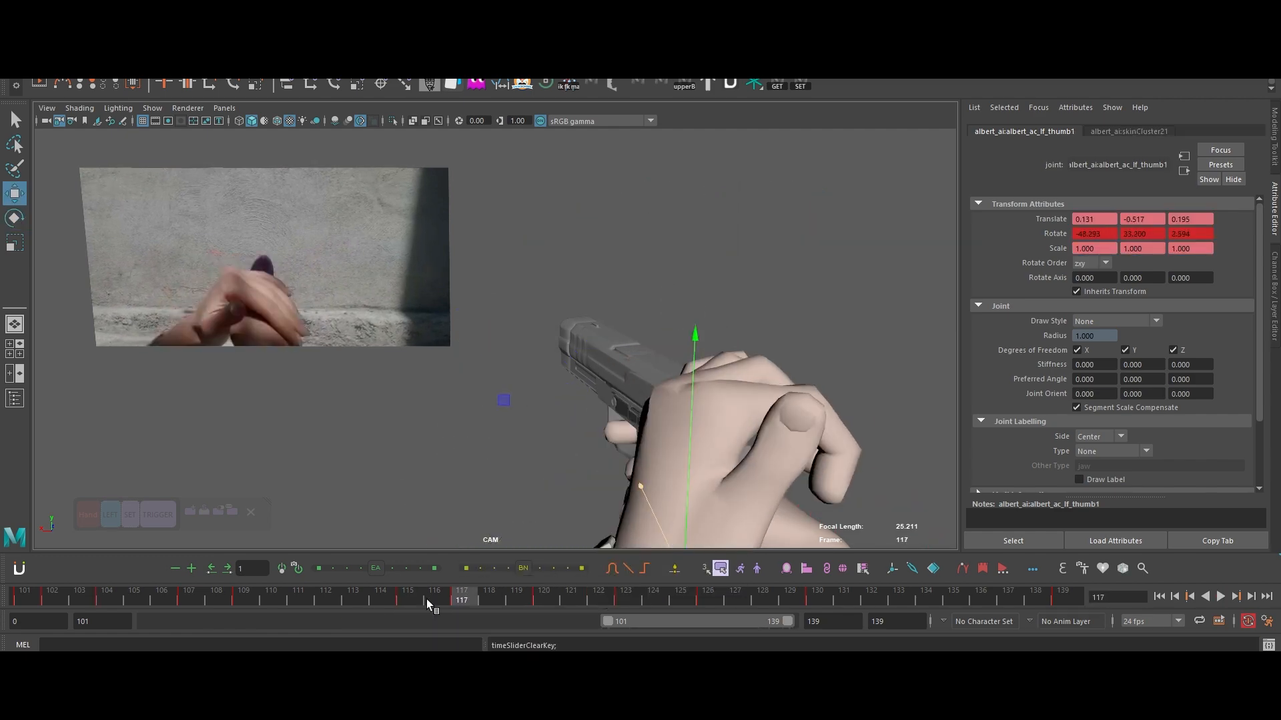
left_click_drag(708, 597, 191, 598)
left_click_drag(565, 572, 569, 572)
key("comma")
key("comma")
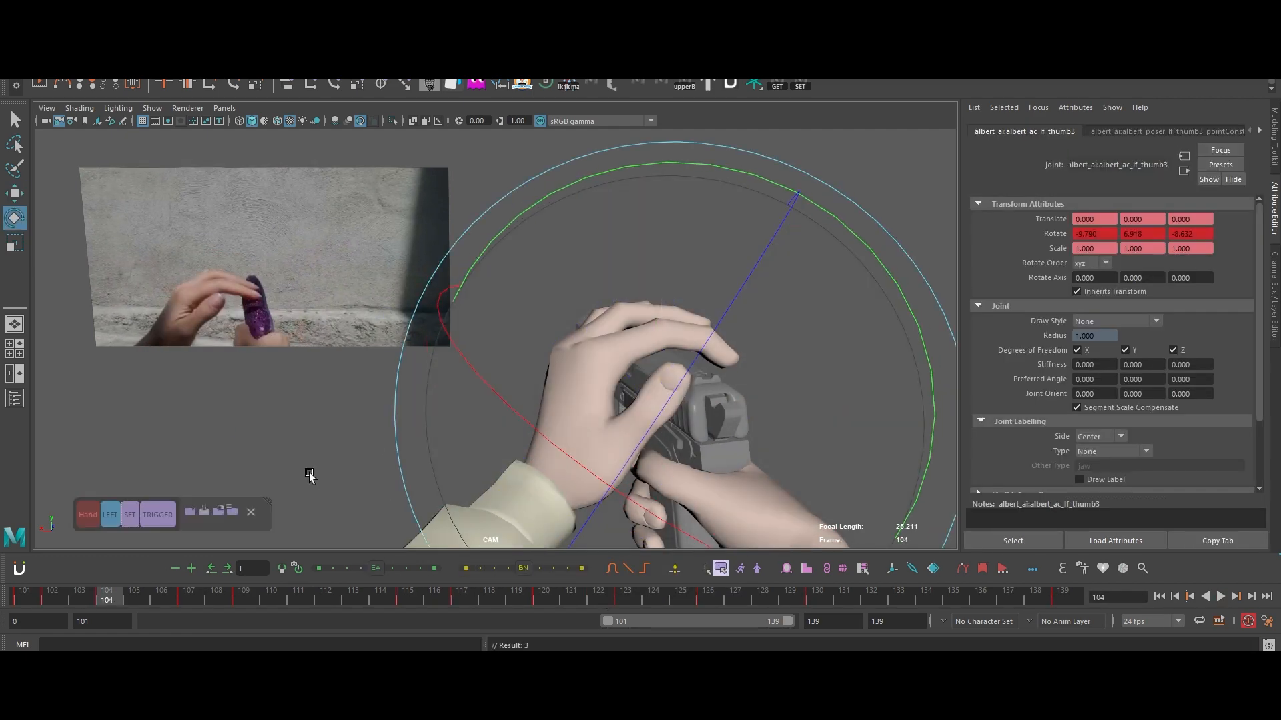
key("alt+v")
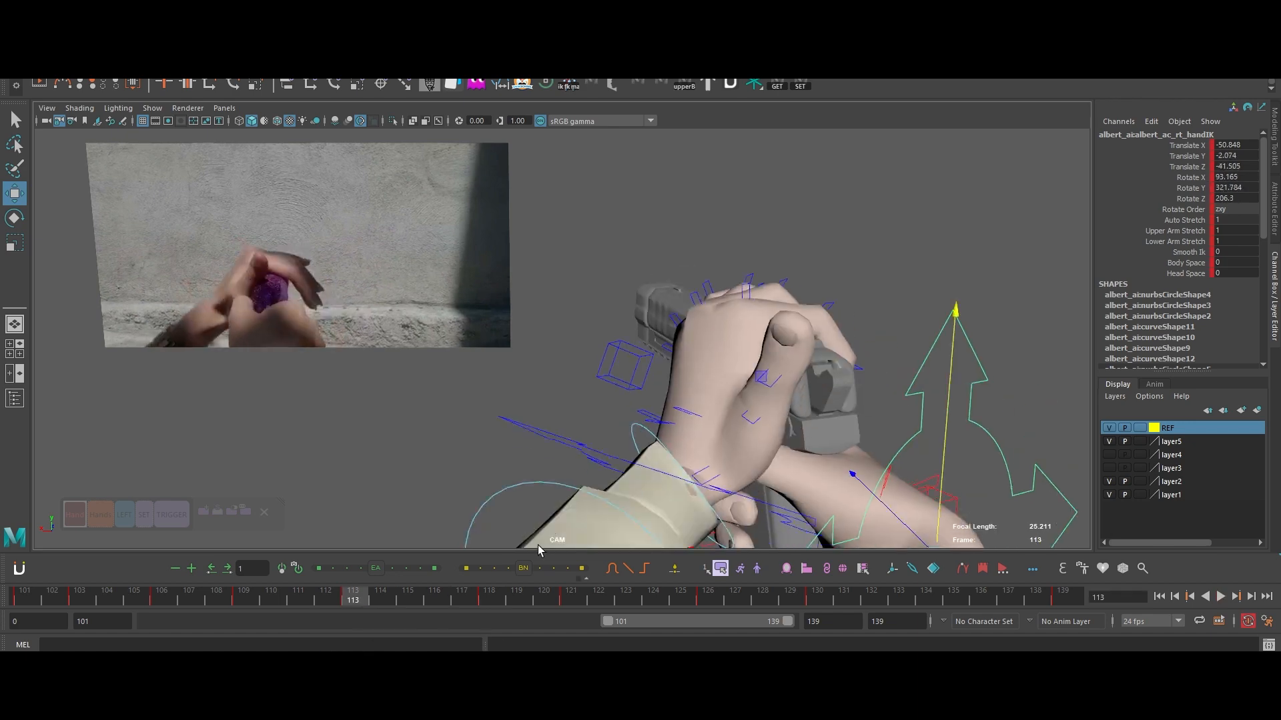
- Adjust the left hand control's rotation and position at frame 113 and play back the slide pull
key("e")
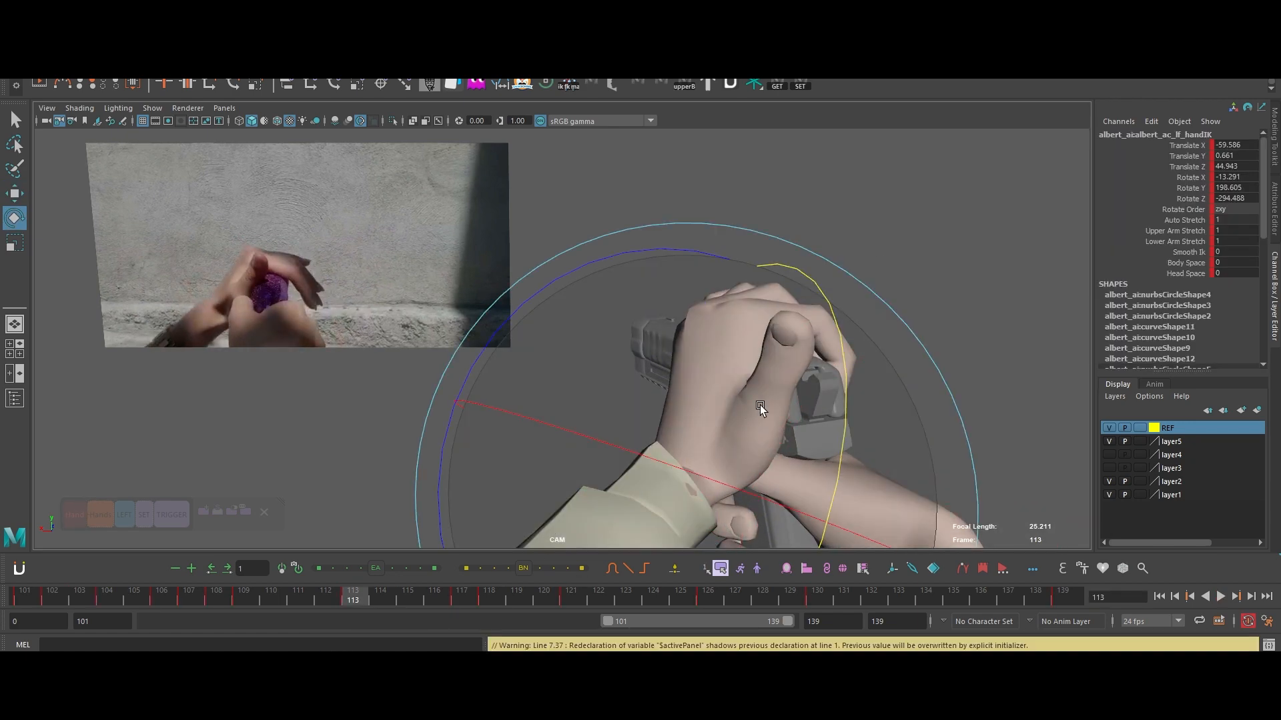
key("w")
key("alt+v")
key("alt+v")
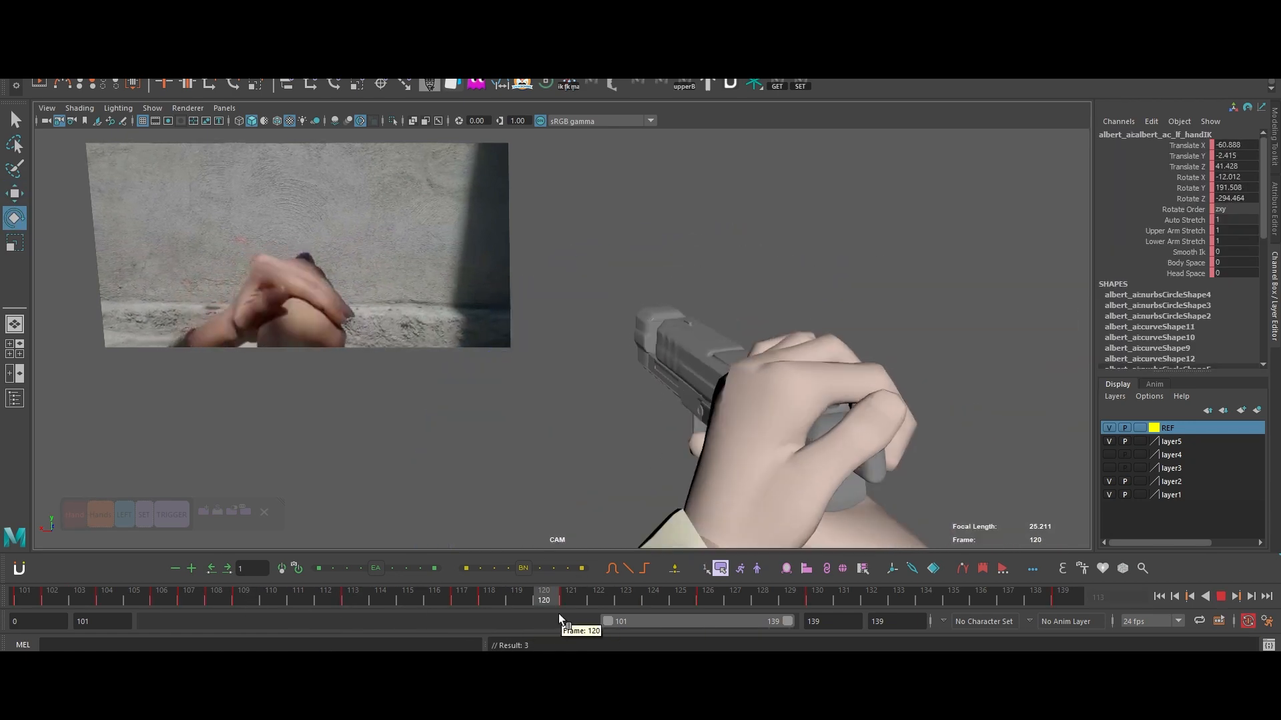
key("alt+v")
- Select the right hand control and check its motion from about frame 120 to frame 135
left_click(75, 515)
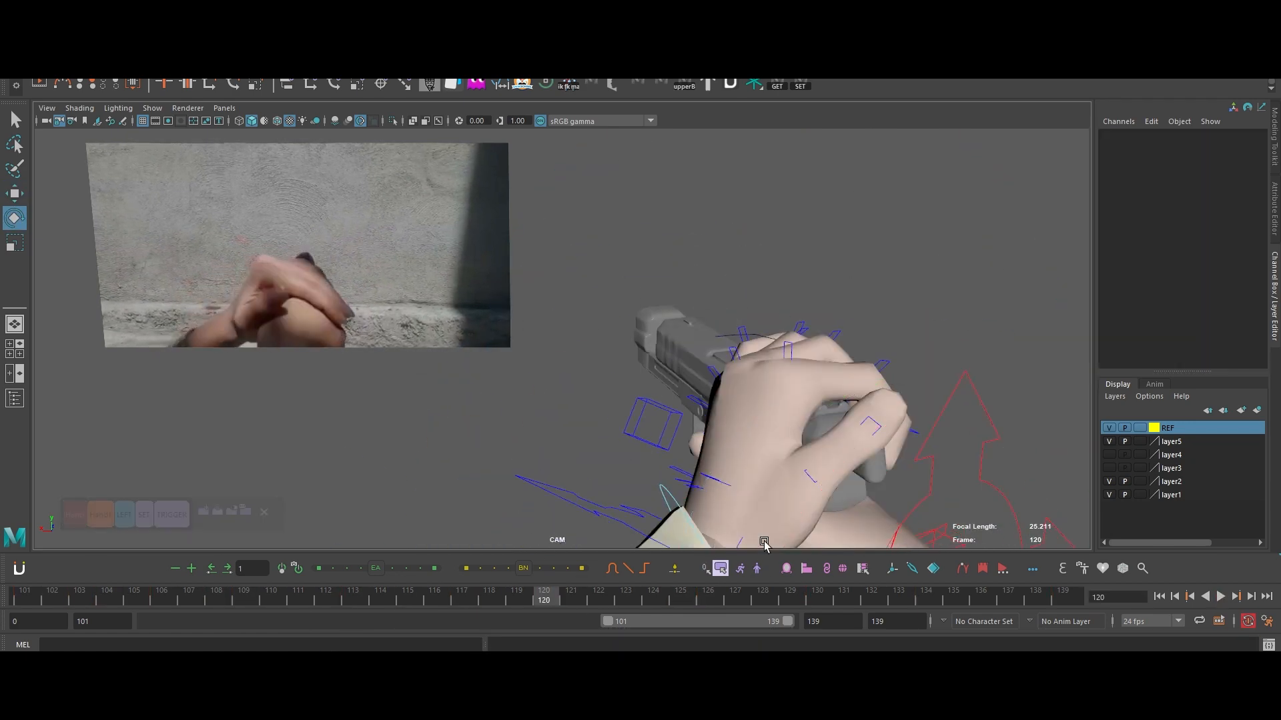
left_click(826, 495)
key("alt+v")
key("alt+v")
left_click(639, 500)
left_click(75, 514)
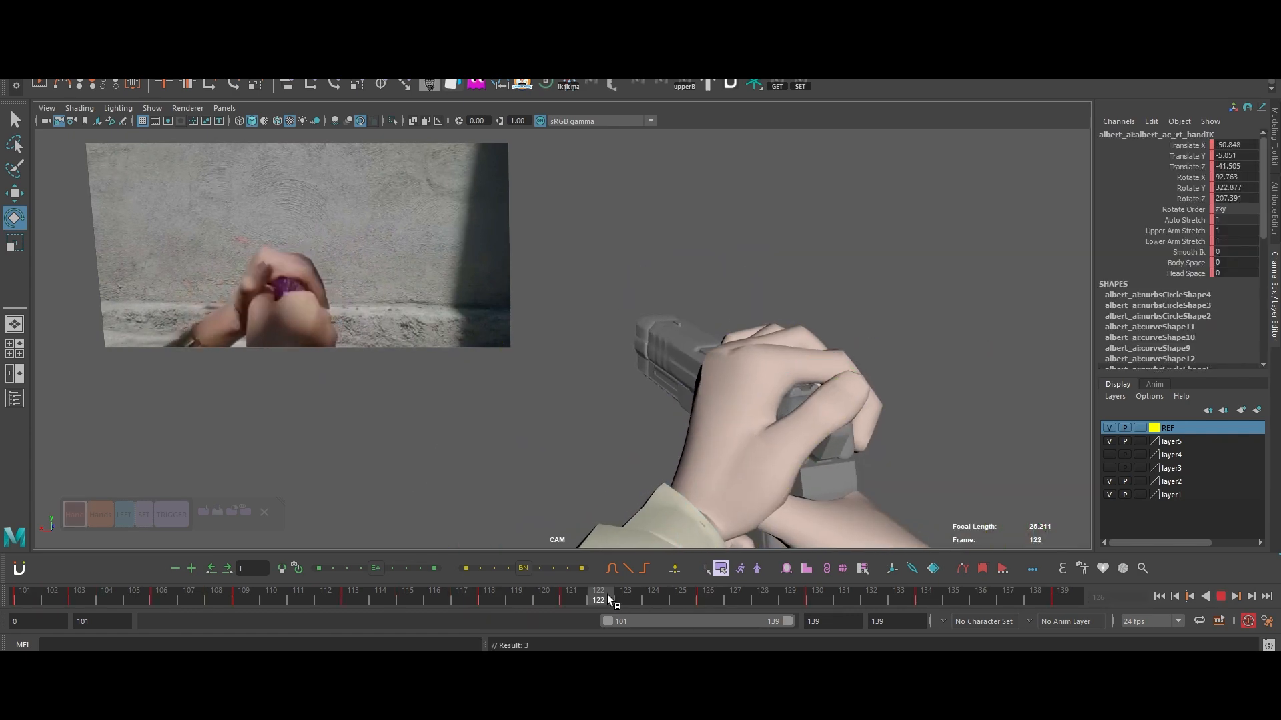
left_click(638, 413)
key("alt+v")
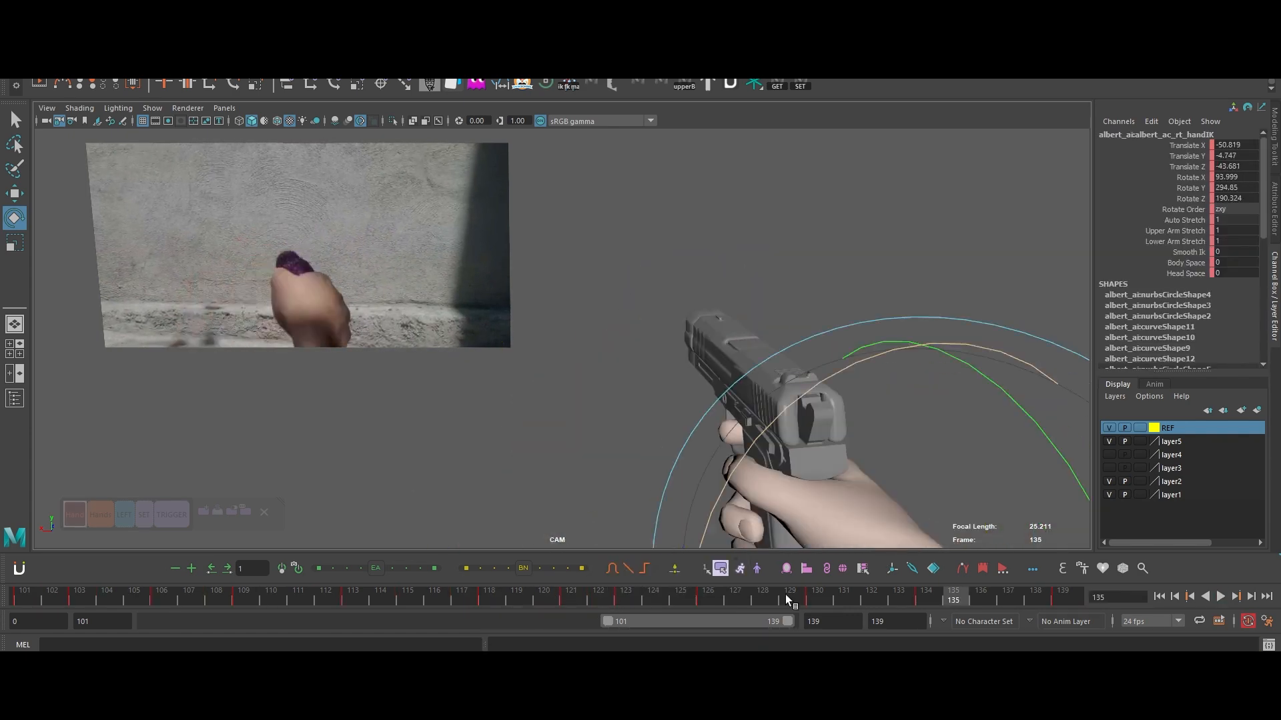
- Adjust the right hand control's pose at frames 134 and 135 for the pistol's return after the slide pull
key("alt+v")
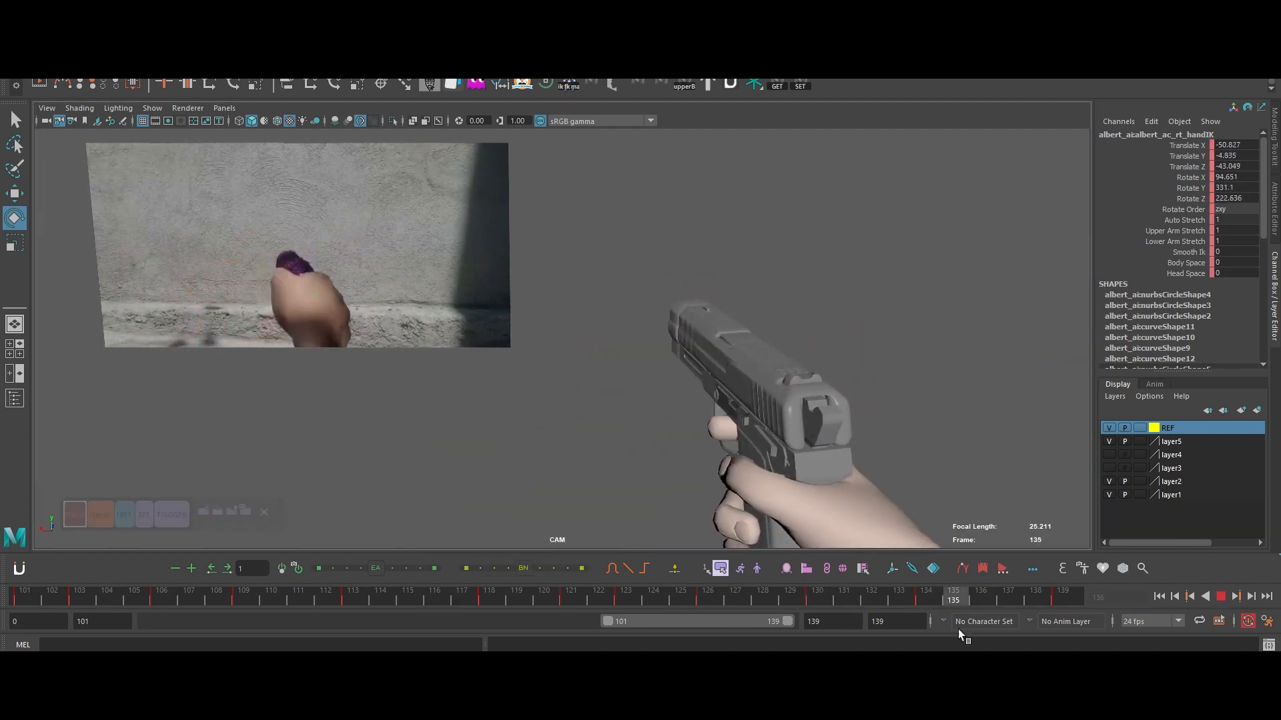
key("alt+v")
key("e")
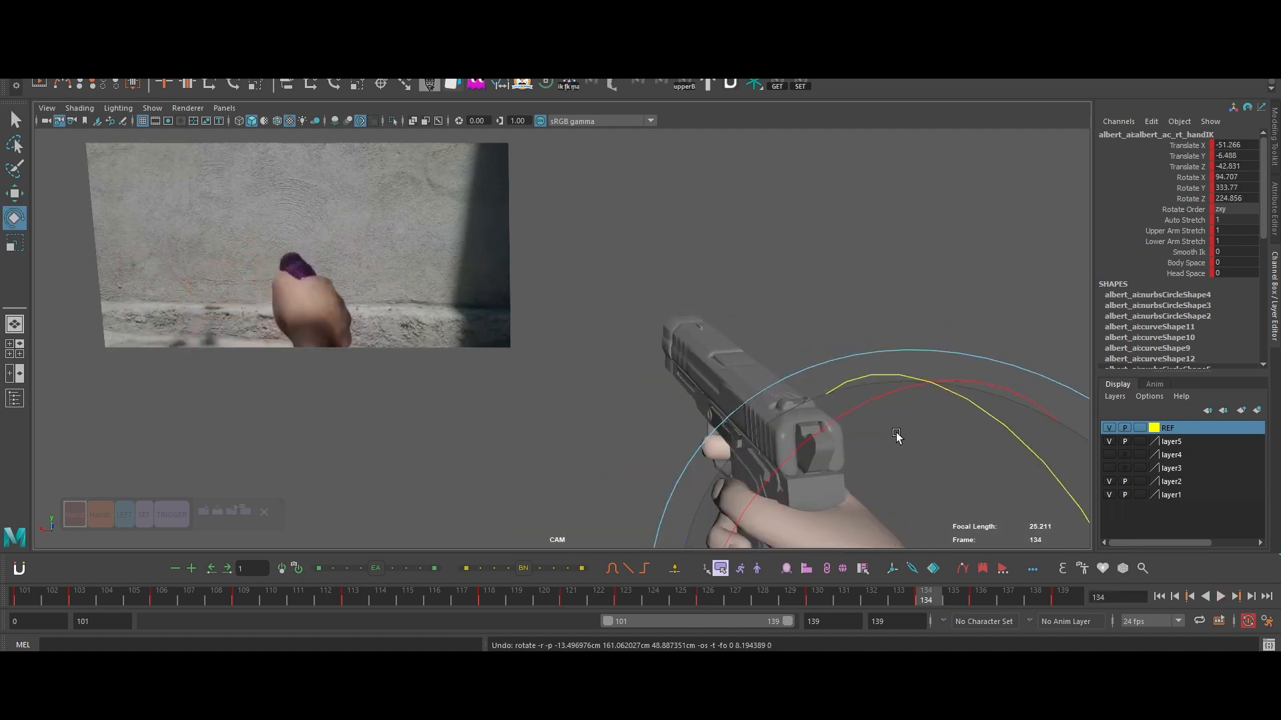
- Rotate the left index finger's base joint at frame 121 and adjust the animation curve keys
left_click_drag(633, 600, 575, 597)
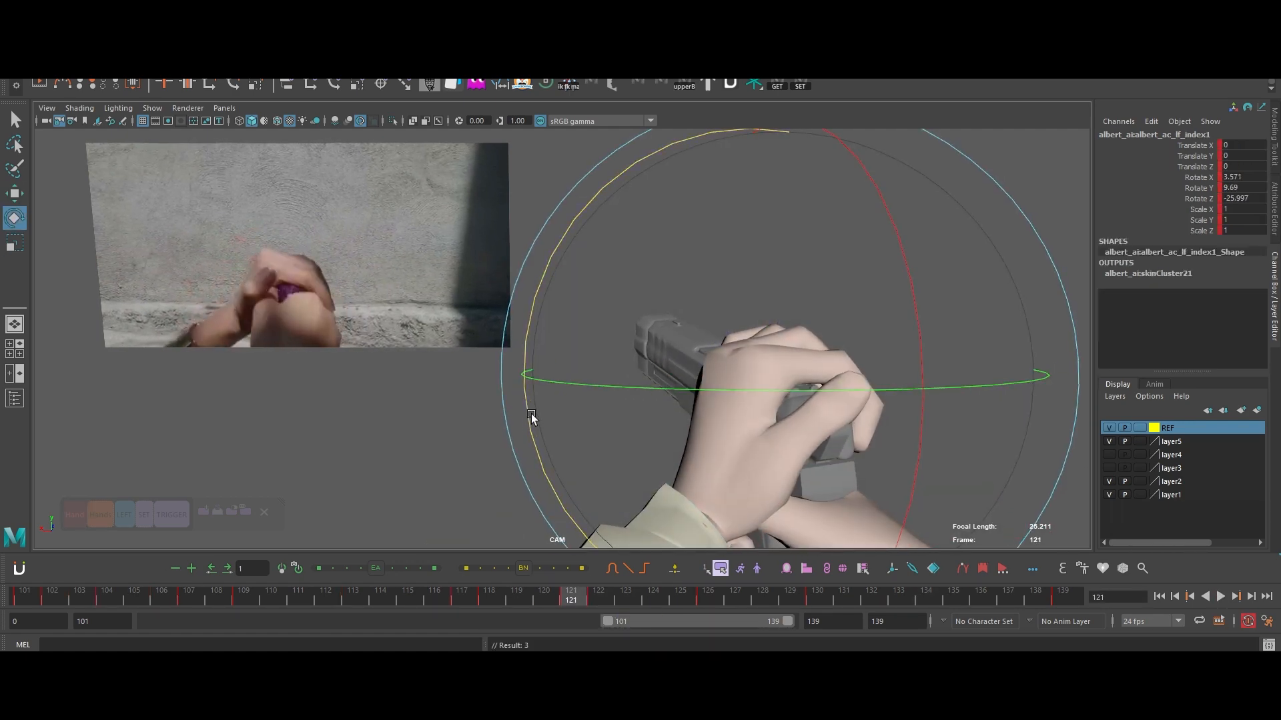
left_click_drag(535, 438, 539, 452)
key("alt+v")
left_click(708, 601)
left_click(282, 209)
middle_click_drag(292, 229, 293, 238, "shift")
- Blend the left thumb joints' pose at frame 121 between the neighbouring keys and play back the motion
left_click_drag(507, 594, 355, 590)
left_click(144, 514)
left_click_drag(187, 595, 323, 603)
middle_click_drag(483, 482, 474, 481)
left_click_drag(429, 595, 553, 614)
key("period")
left_click(507, 570)
key("alt+v")
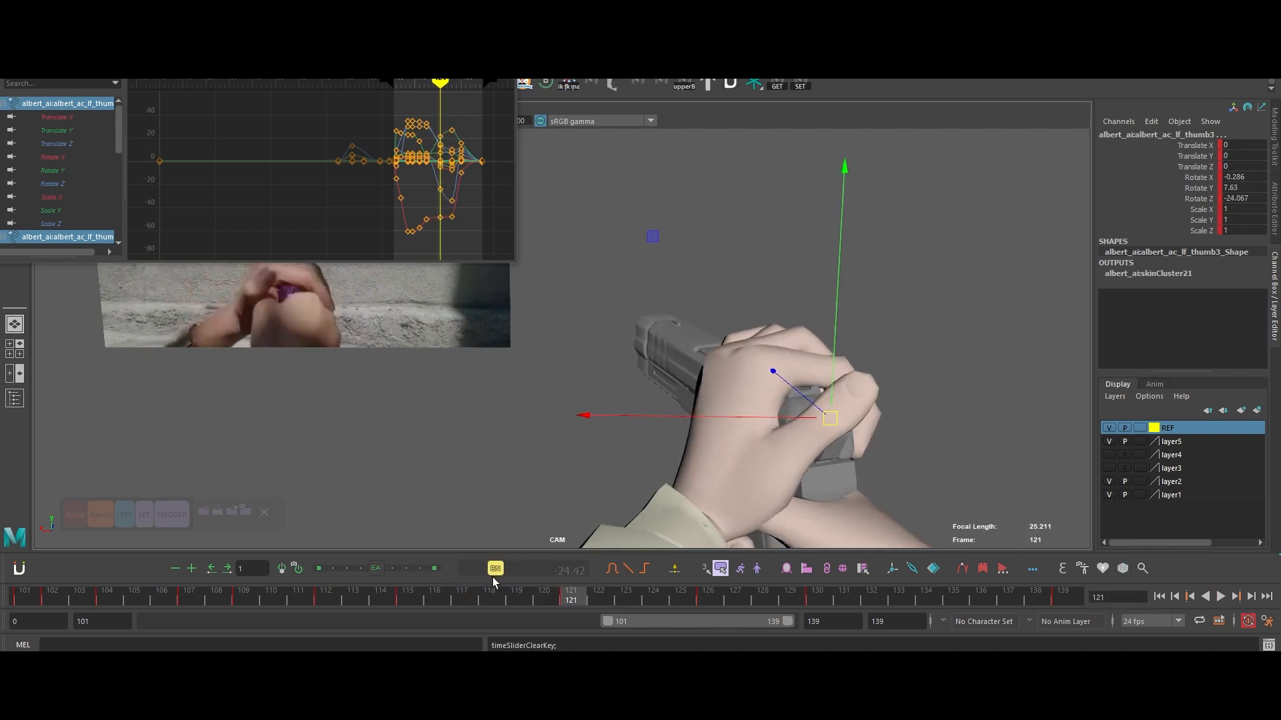
- Play back the full animation and key the camera's position and rotation around frame 3 for a shake on the first shot
key("alt+v")
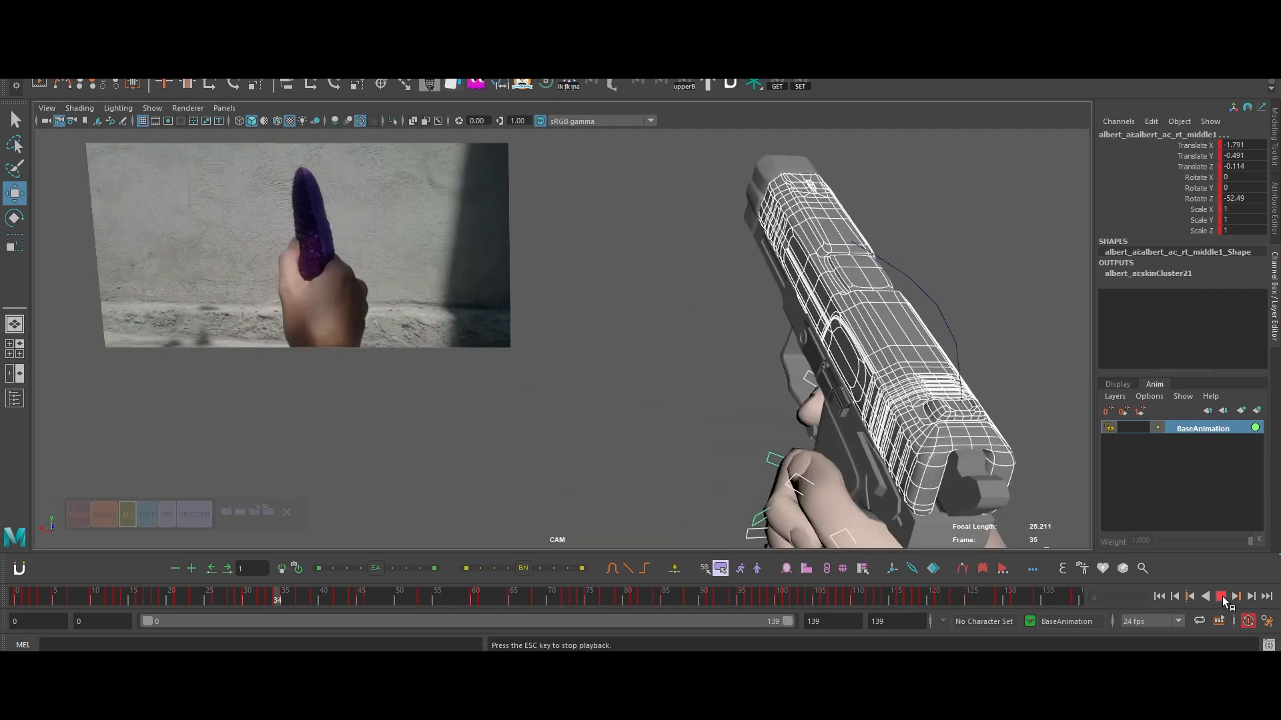
left_click(1221, 596)
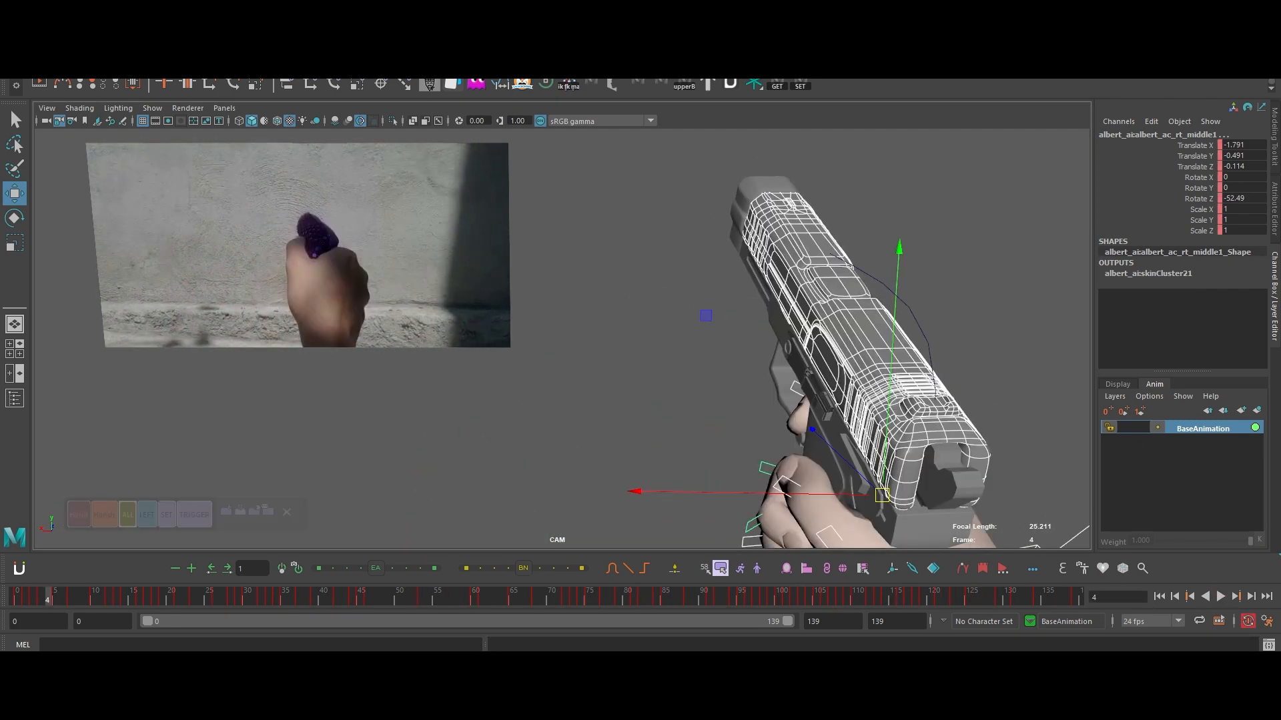
left_click(105, 522)
left_click(59, 598)
left_click_drag(22, 600, 86, 605)
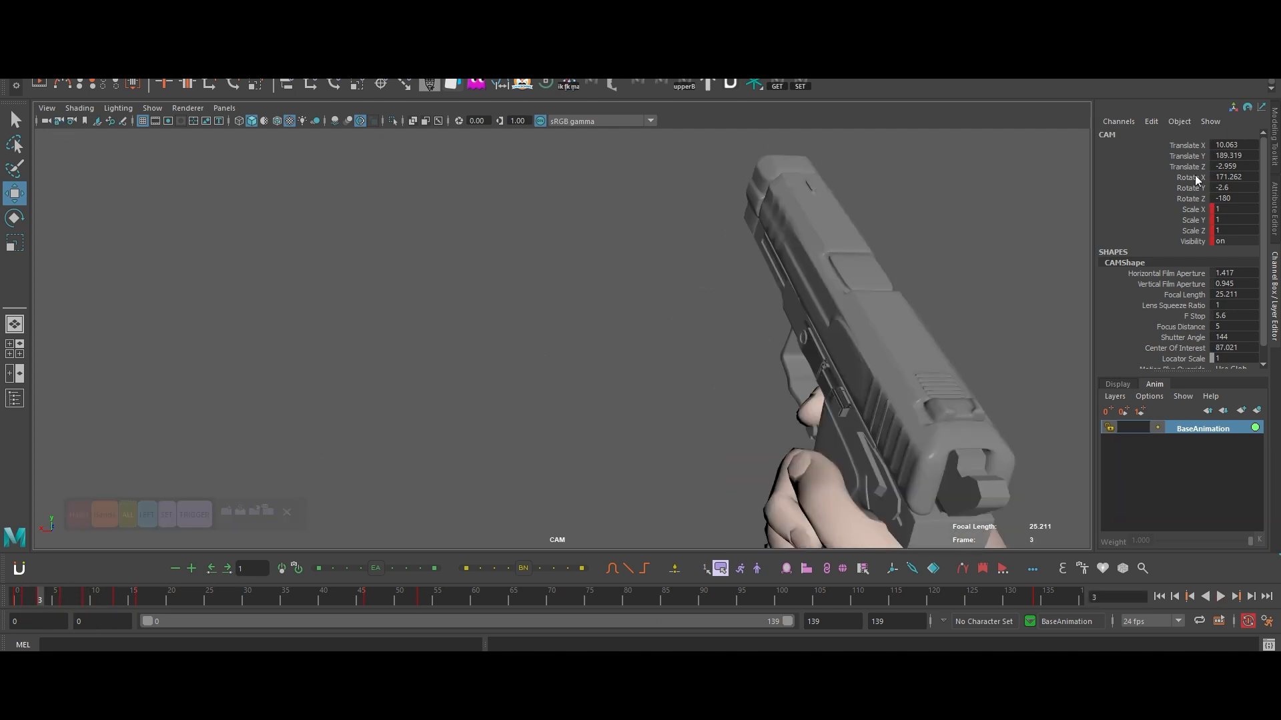
left_click(39, 597)
left_click(1187, 187)
key("s")
left_click(31, 596)
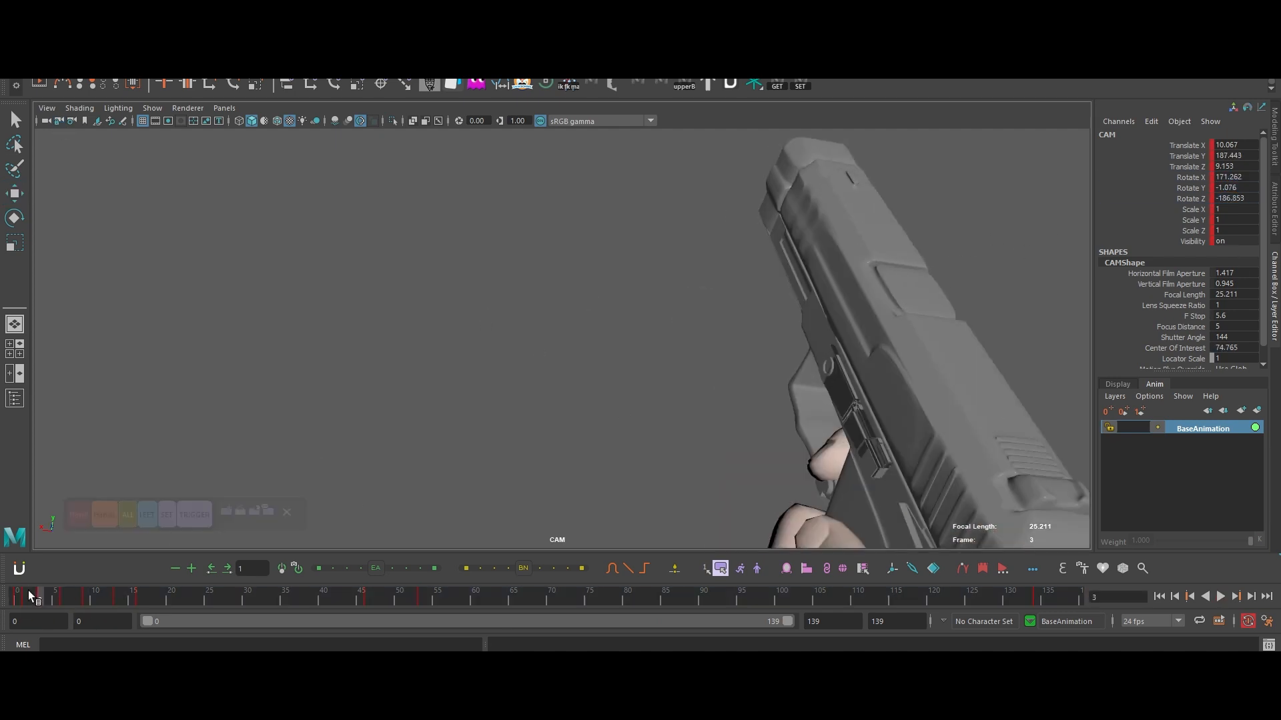
- Scale up the background plane until it fills the camera view behind the pistol and check it through the camera
left_click(224, 595)
left_click(14, 373)
scroll(203, 269, "down", 5)
left_click(250, 149)
key("r")
left_click_drag(302, 352, 688, 359)
left_click(689, 240)
key("space")
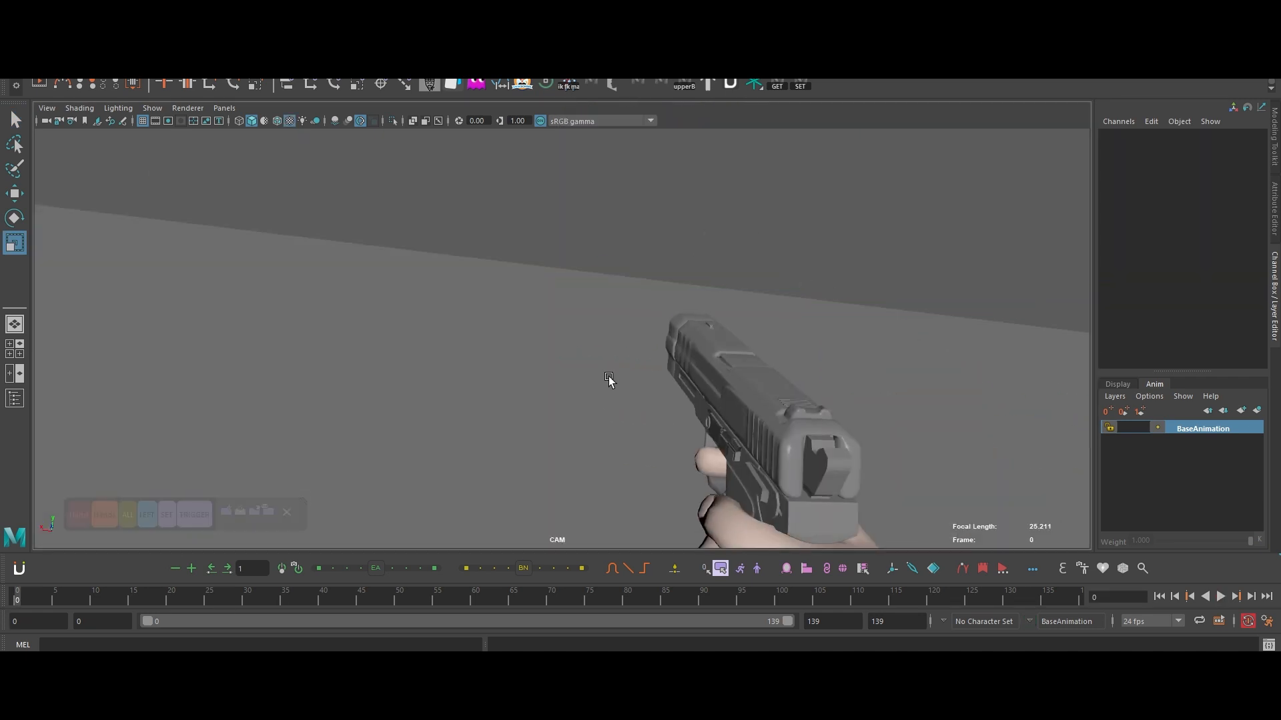
key("backslash")
left_click(39, 30)
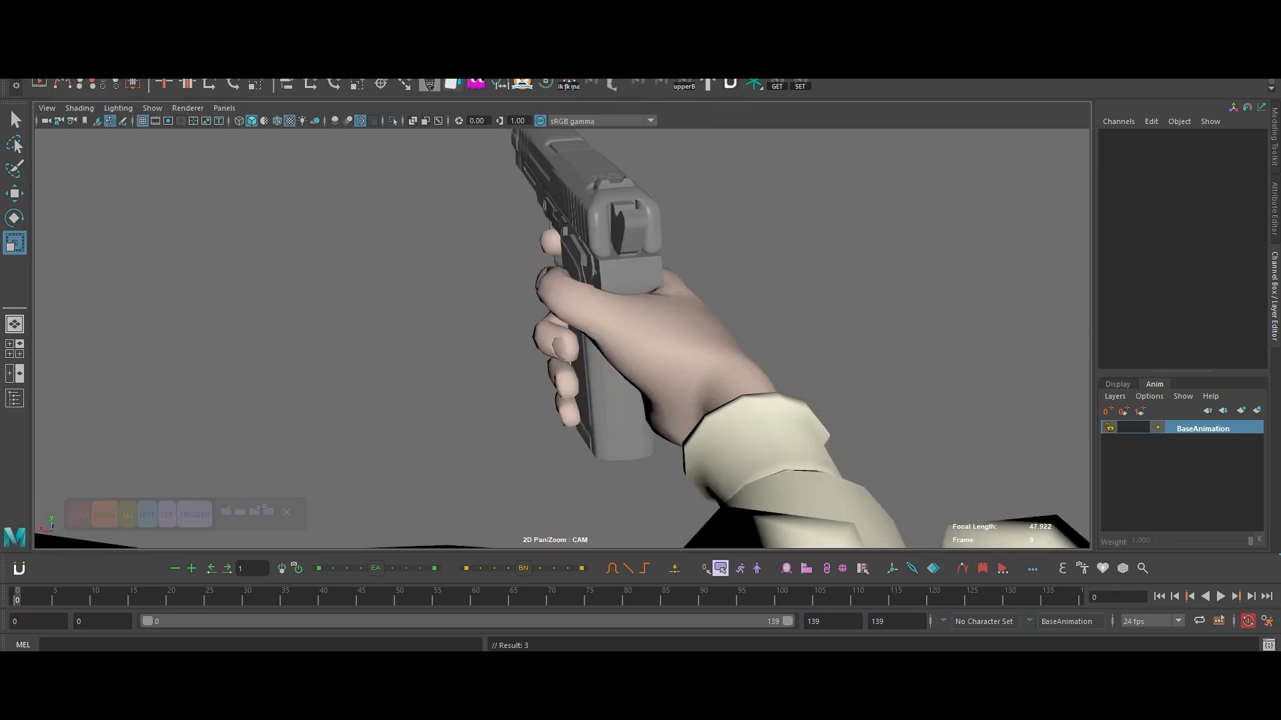
- Play back the shot through the camera, then select the camera and roll it on Rotate Z at frame 6
left_click(58, 121)
key("alt+v")
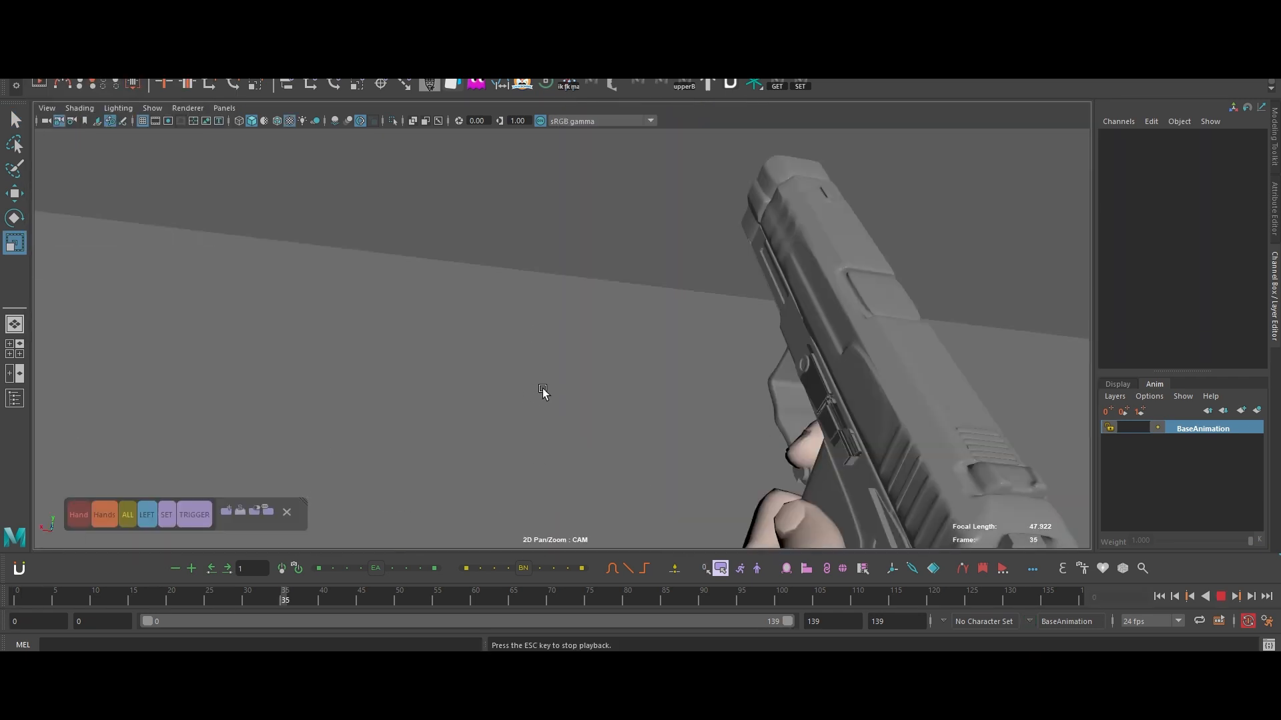
left_click(46, 121)
left_click(16, 600)
left_click(33, 602)
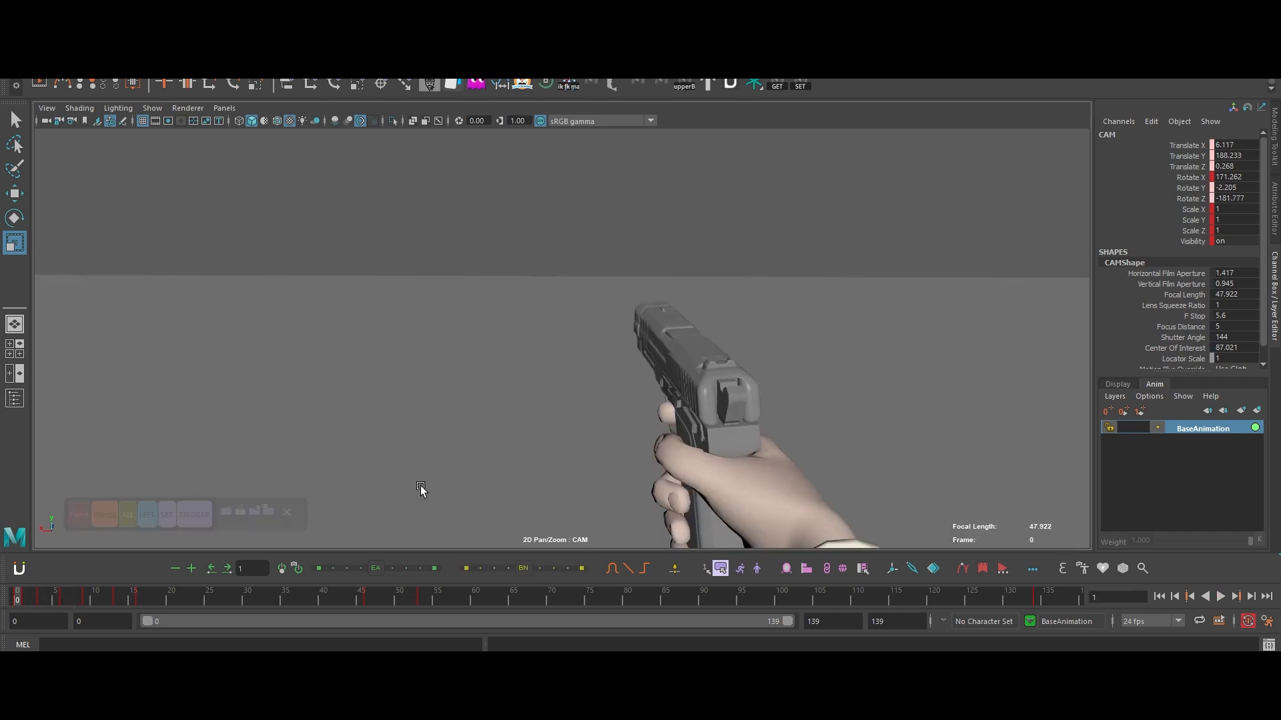
left_click(40, 600)
left_click(63, 600)
left_click(1191, 198)
middle_click_drag(1018, 249, 969, 243)
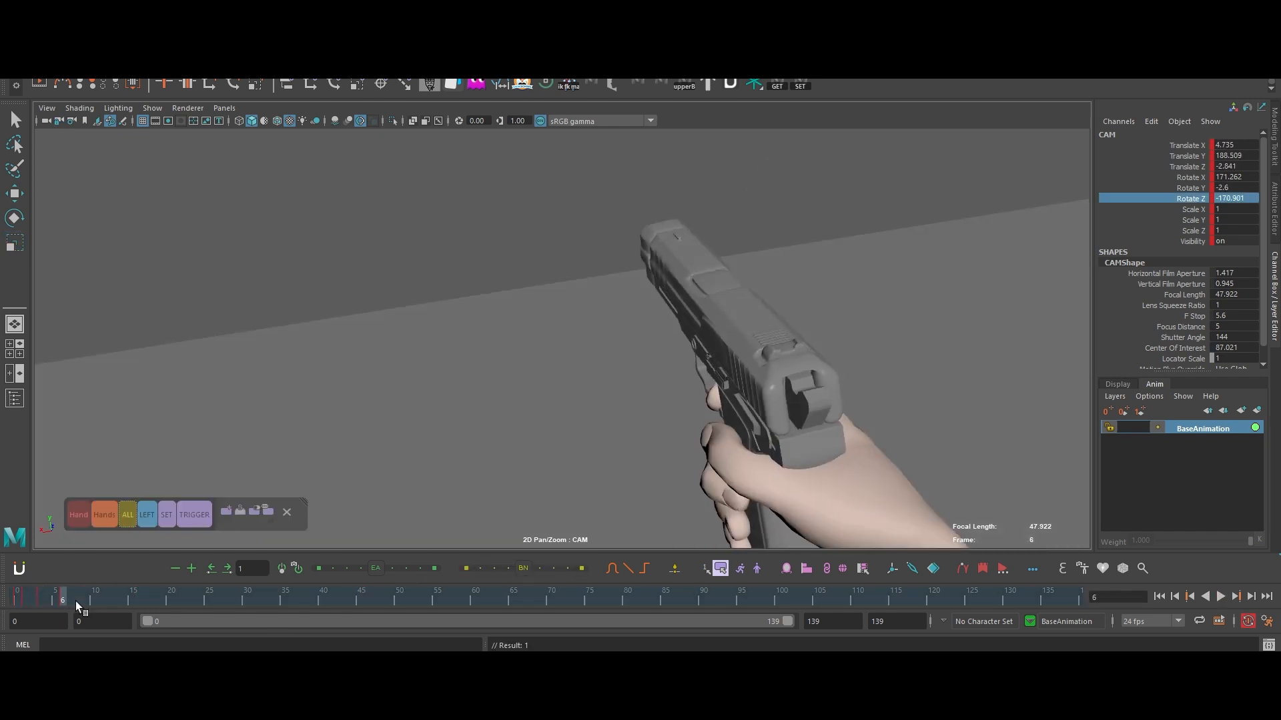
- Soften the camera shake at frames 3 and 6 by blending it with the neighbouring keys and play it back
left_click(84, 603)
left_click(13, 604)
key("alt+v")
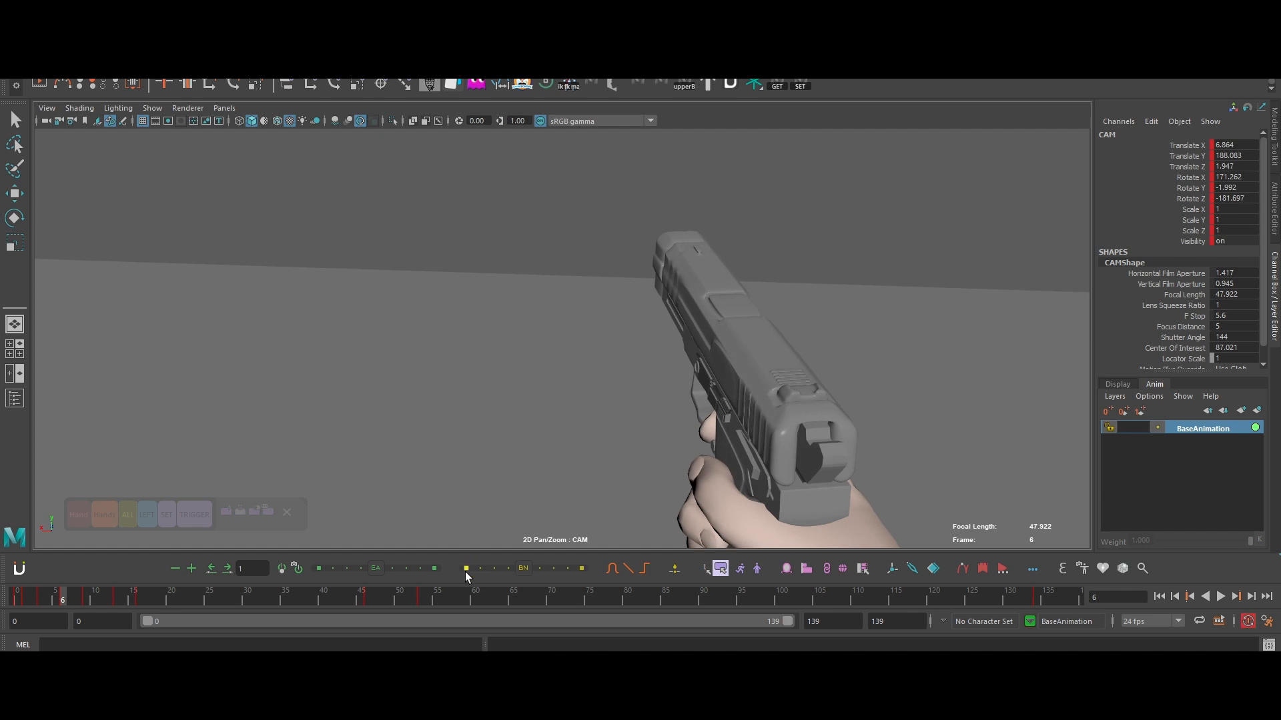
key("alt+v")
left_click(32, 602)
left_click_drag(33, 602, 120, 605, "shift")
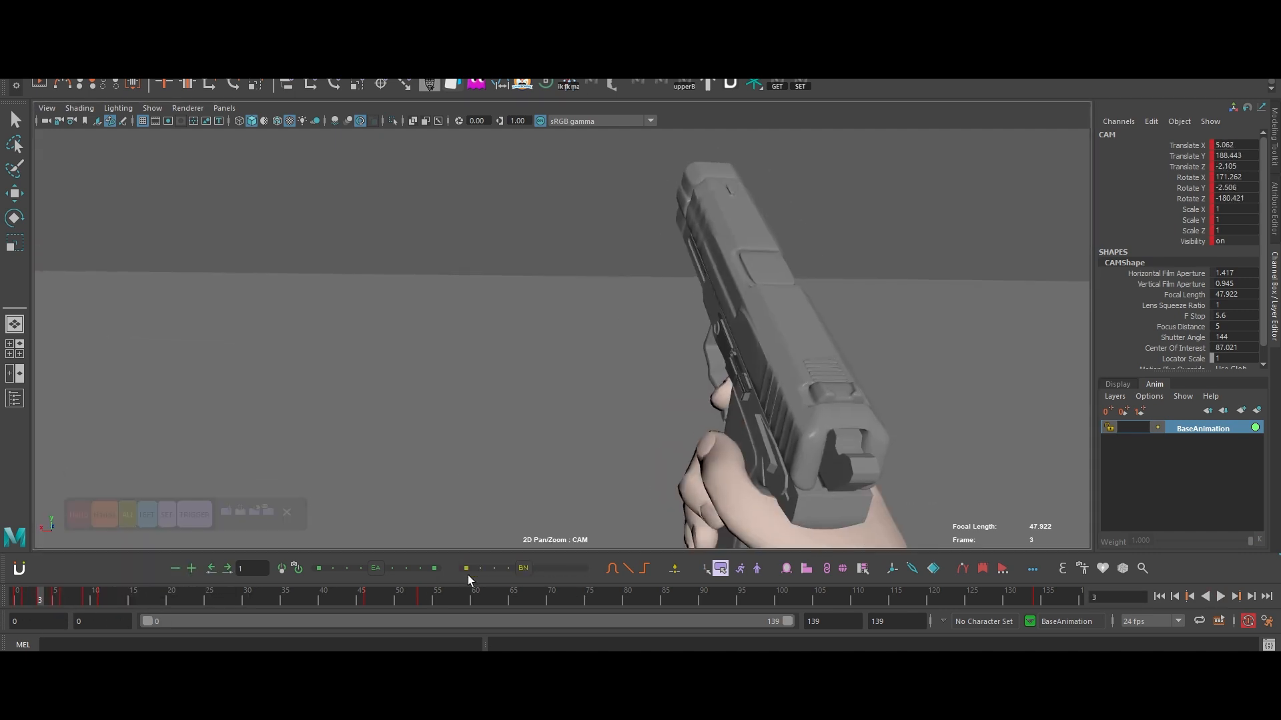
key("alt+v")
- Fine-tune the camera's Translate Z and rotation on the frames around the first shot and play back the shake
left_click(1191, 167)
key("comma")
left_click(1221, 167)
key("period")
left_click_drag(384, 601, 14, 603)
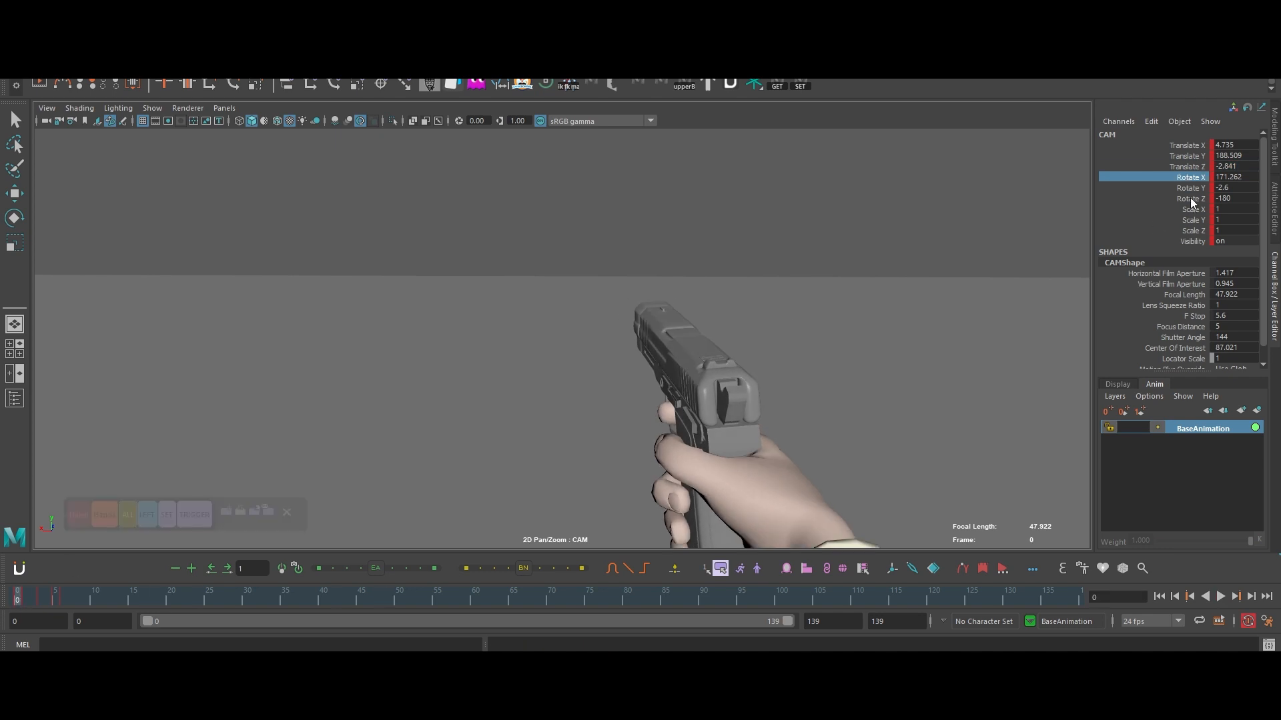
key("alt+v")
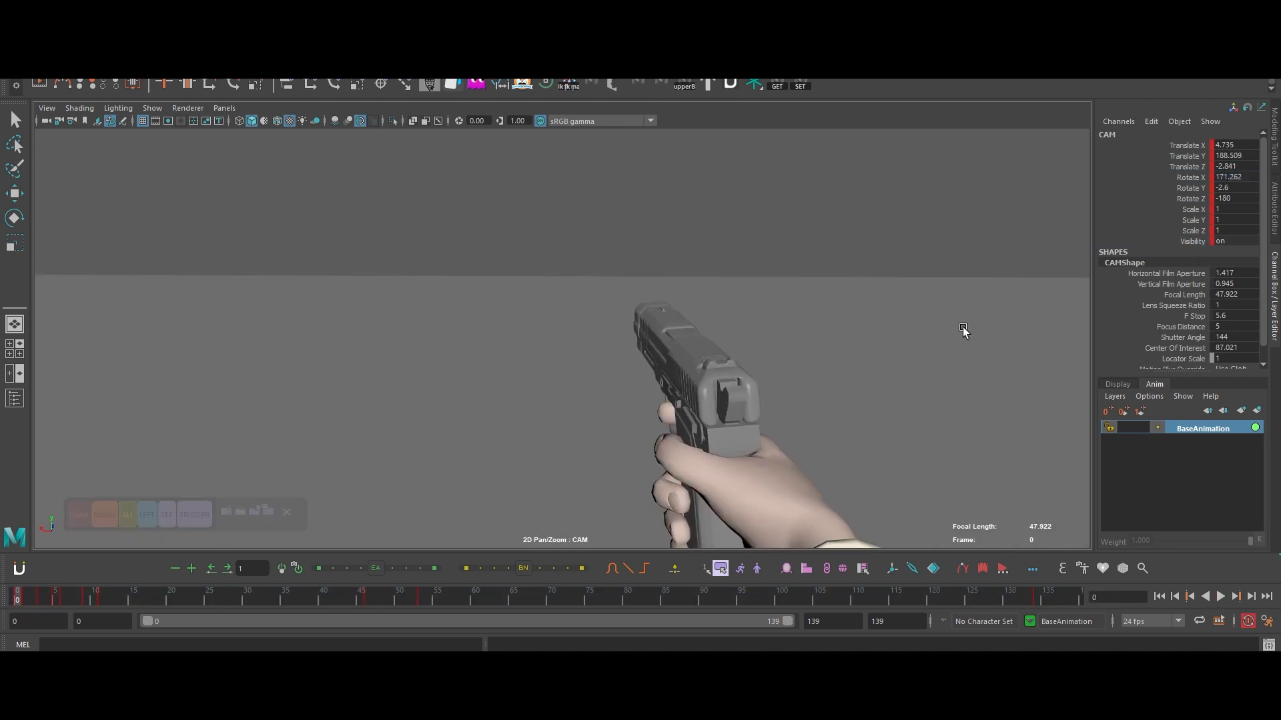
- Switch to the WordPad notes to check the shoot, load and charge frame ranges, and return to Maya
key("shift+g")
key("shift+g")
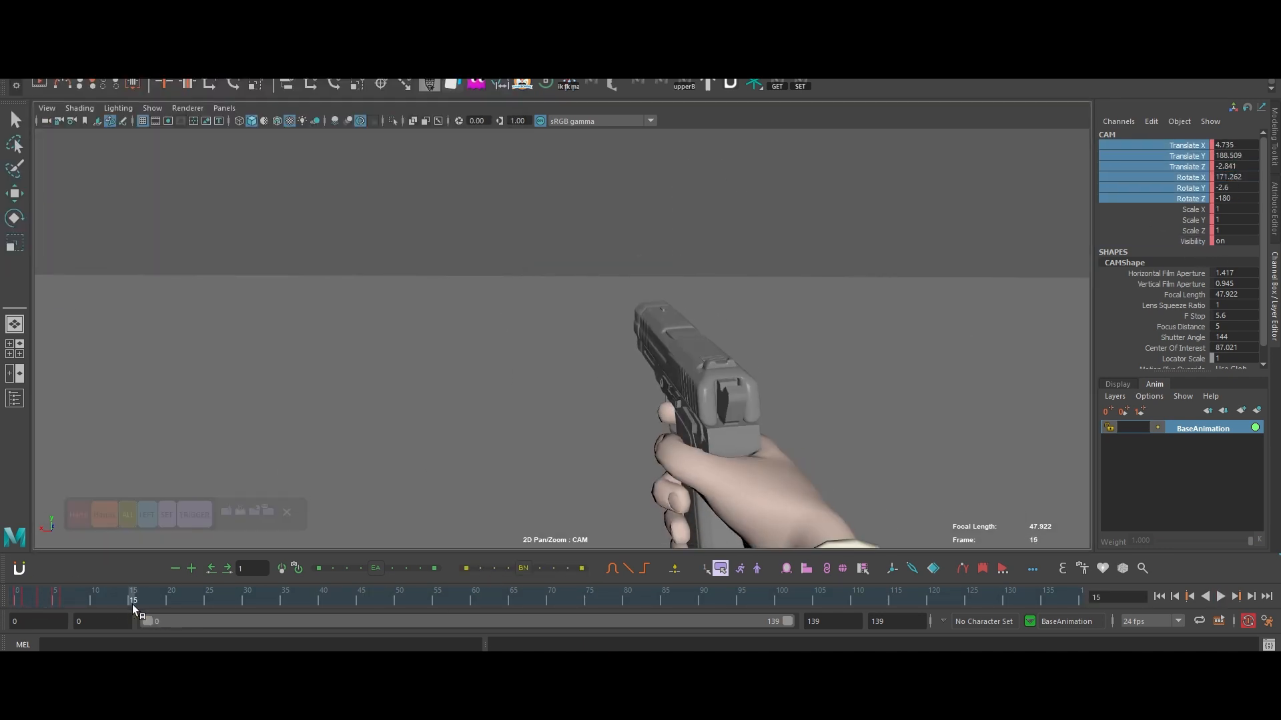
key("alt+Tab")
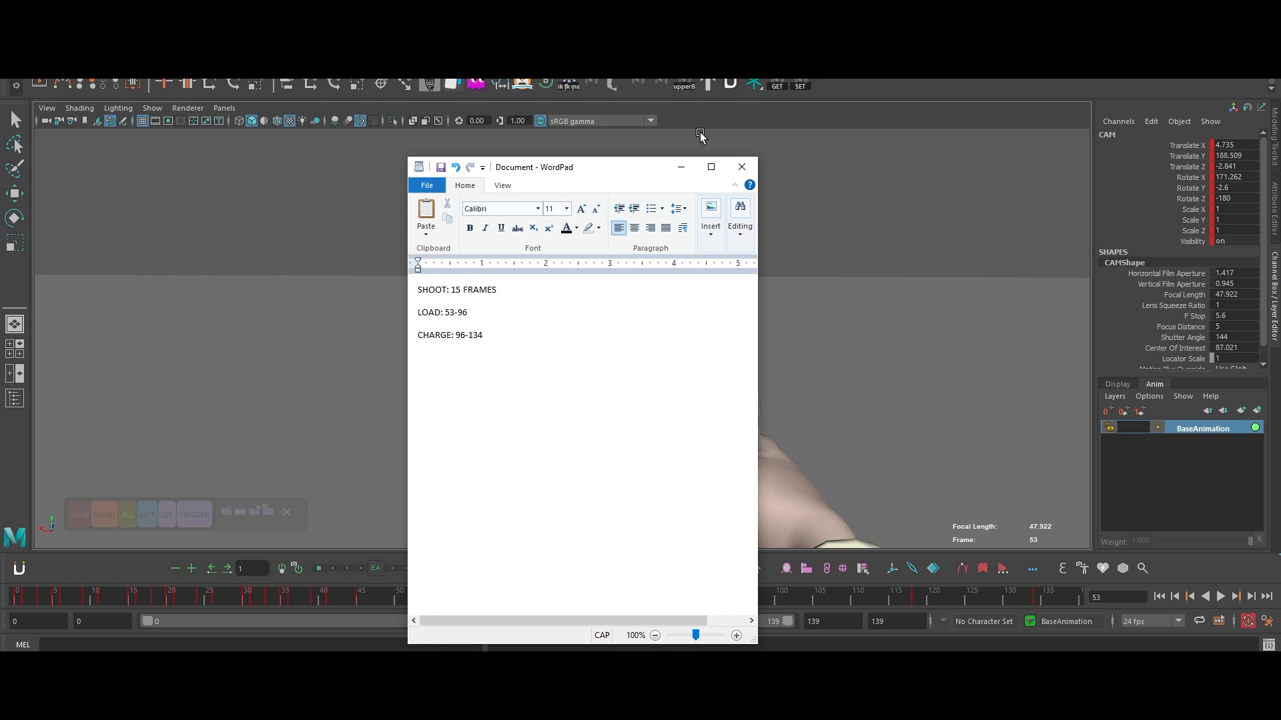
key("alt+Tab")
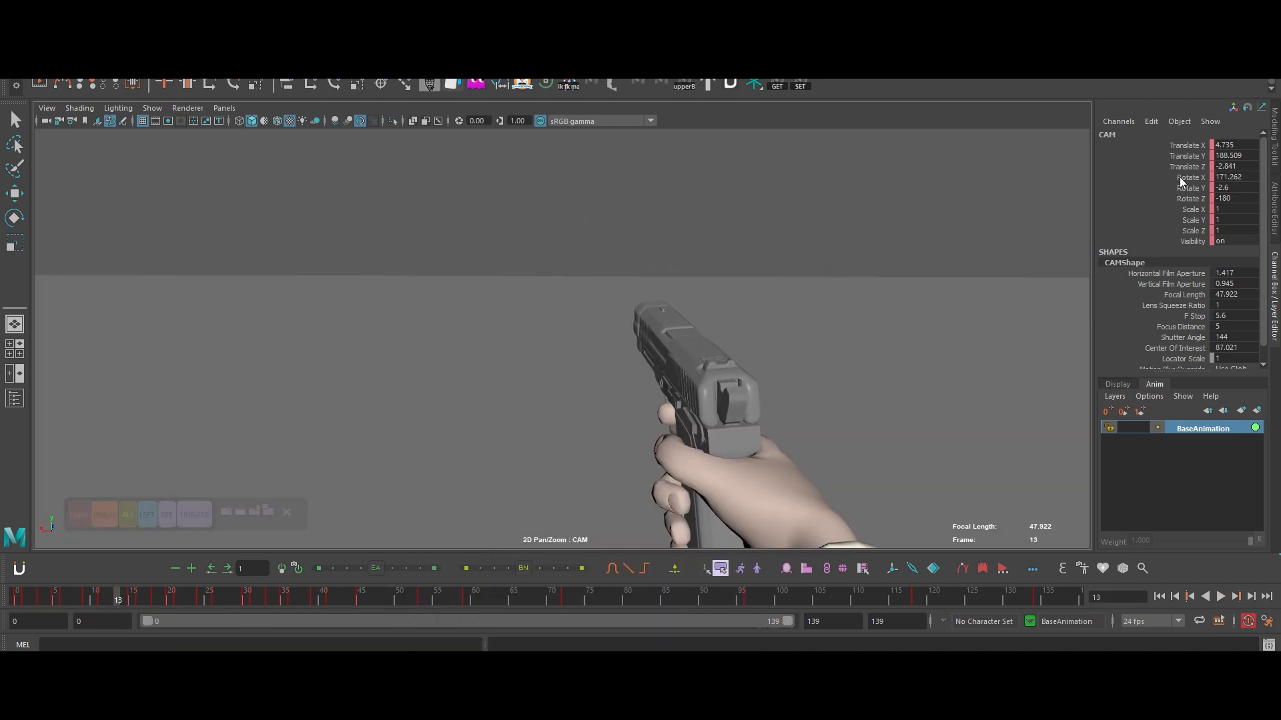
- Repeat the first shot's camera-shake keys for the following shots at frames 15 and 30 and play them back
left_click(1193, 167)
left_click(141, 597)
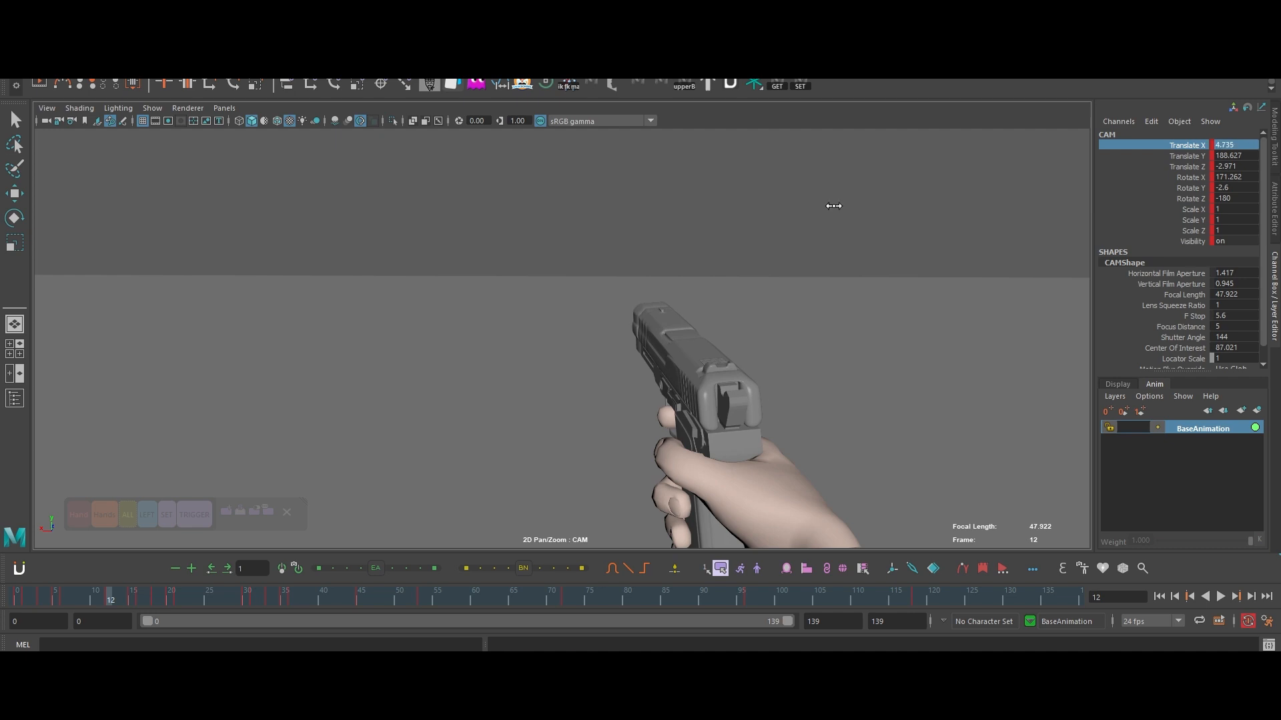
key("Escape")
left_click_drag(138, 601, 390, 601, "shift")
right_click(378, 599)
left_click(434, 406)
left_click(132, 600)
right_click(129, 601)
left_click(247, 601)
right_click(247, 601)
key("alt+v")
- Set the camera's Rotate X to about 171.835 at frame 84 for a bump on the magazine load and play it back
left_click_drag(619, 604, 660, 598)
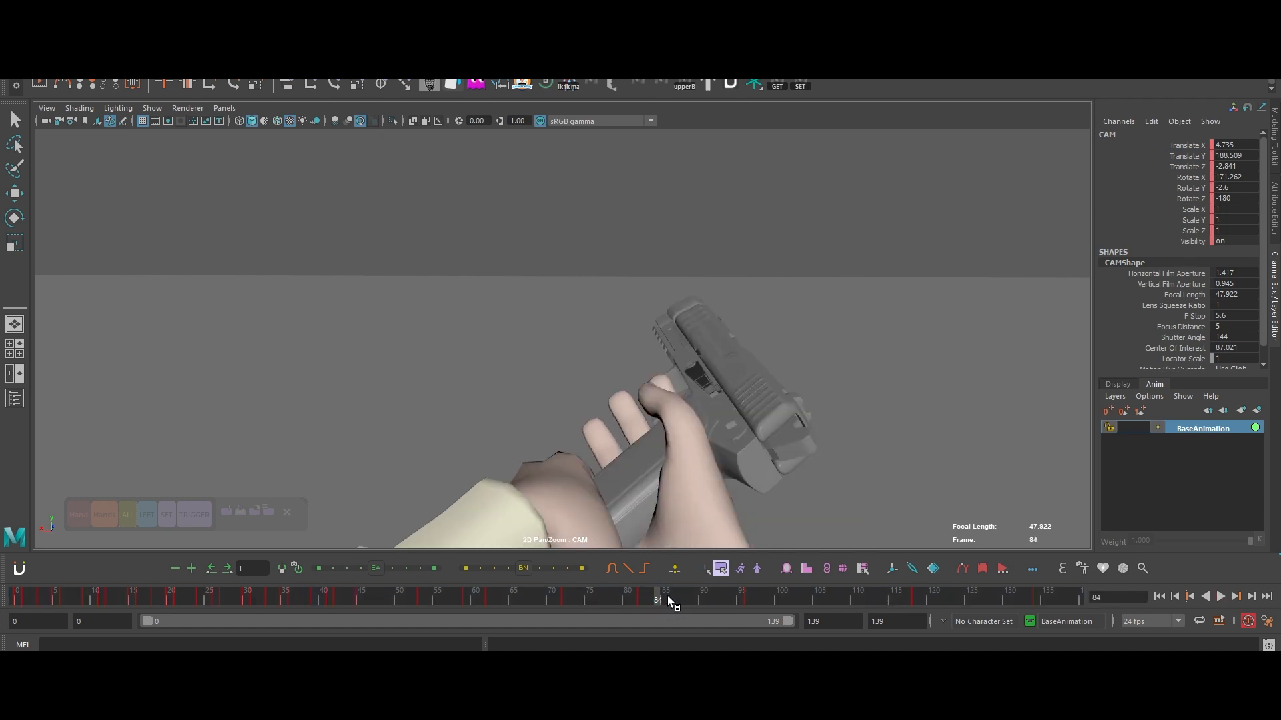
left_click(1191, 177)
middle_click_drag(961, 271, 987, 274)
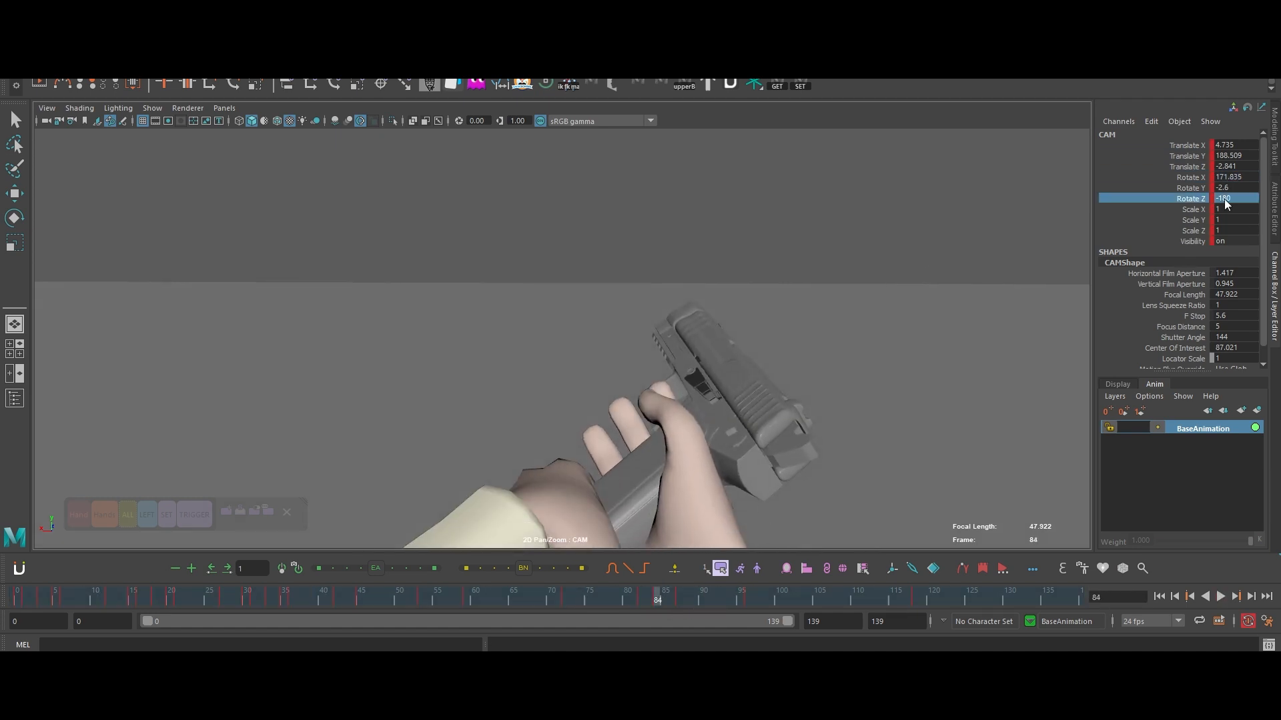
left_click(642, 598)
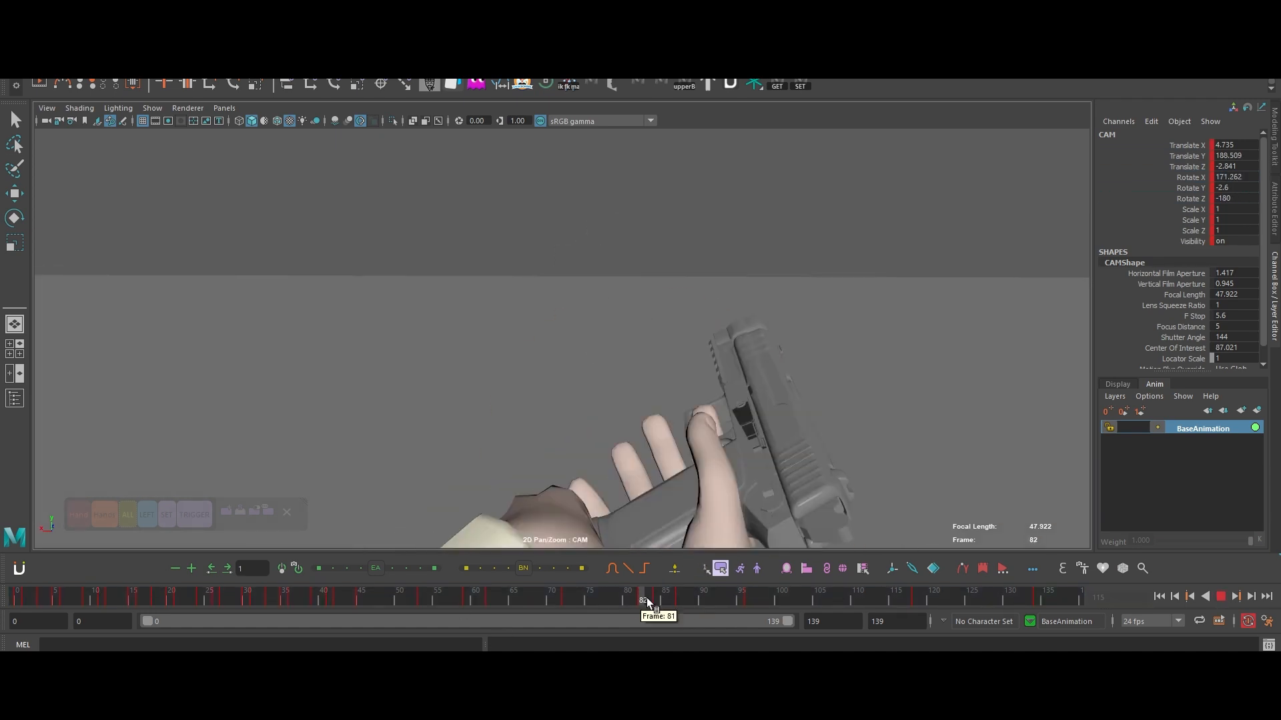
key("alt+v")
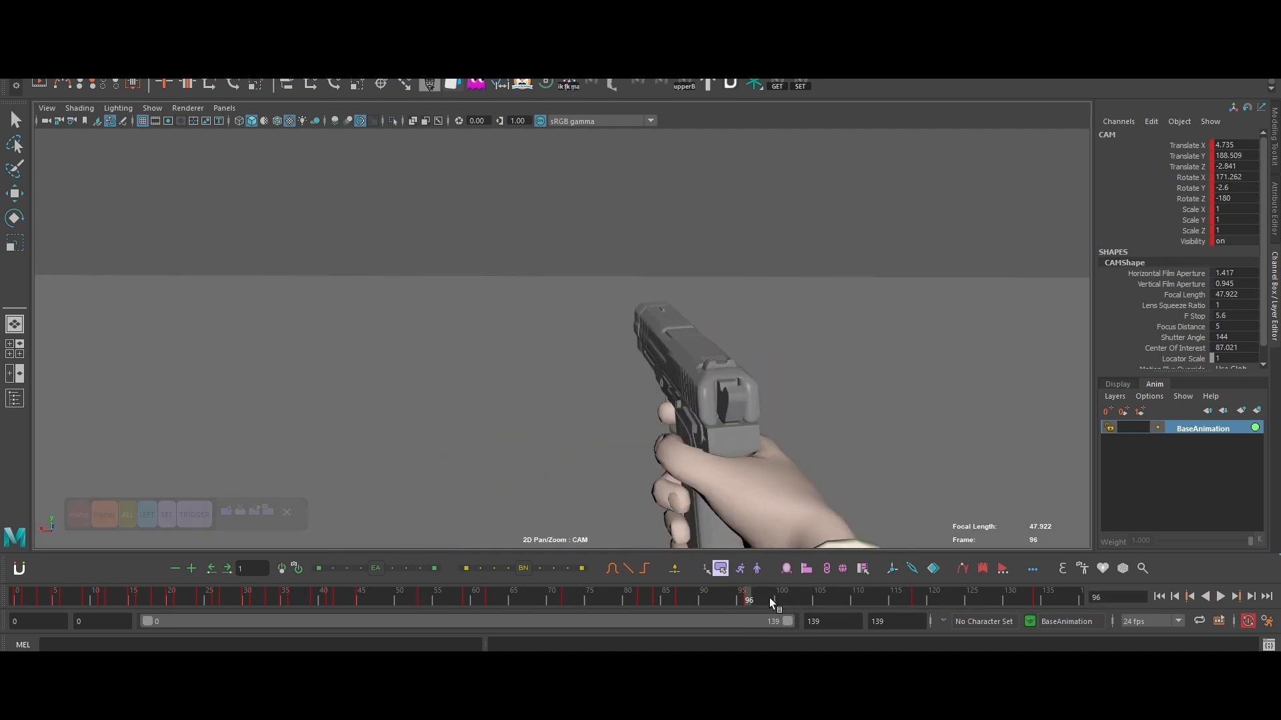
- Key the camera's position and Rotate X at frame 112 for a shake on the left-hand slide pull
left_click_drag(888, 603, 869, 601)
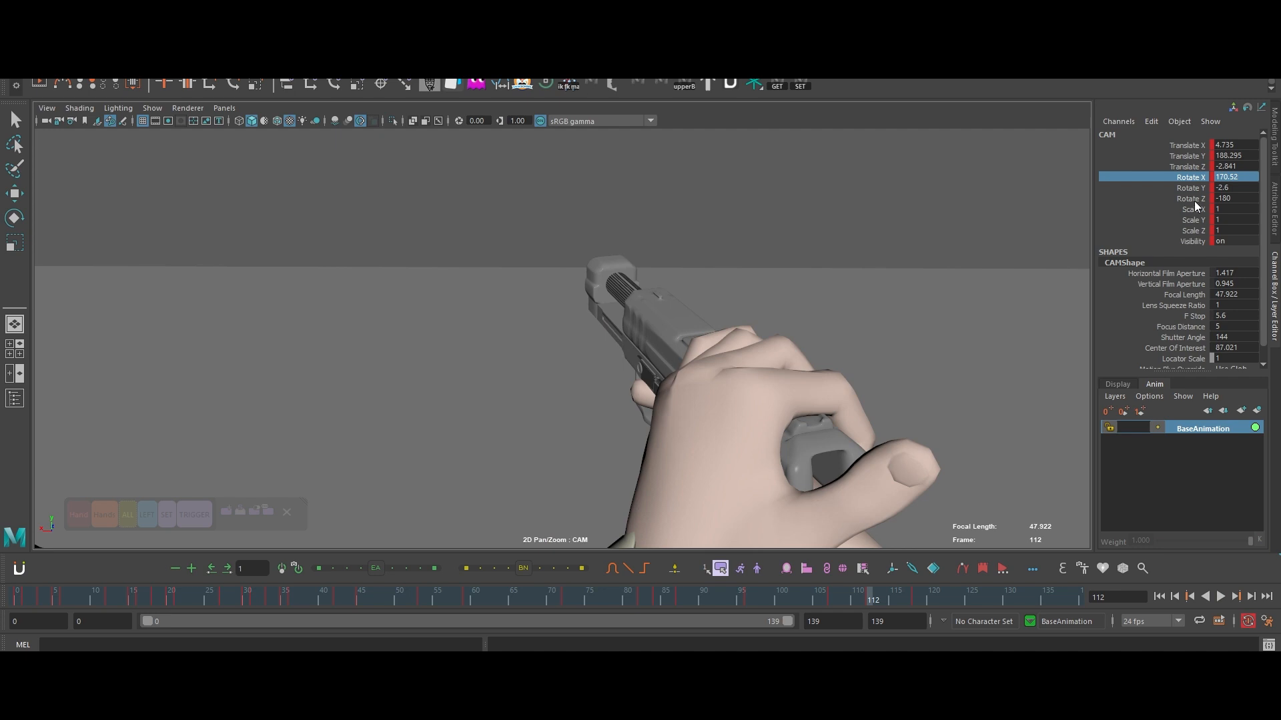
left_click(1194, 201)
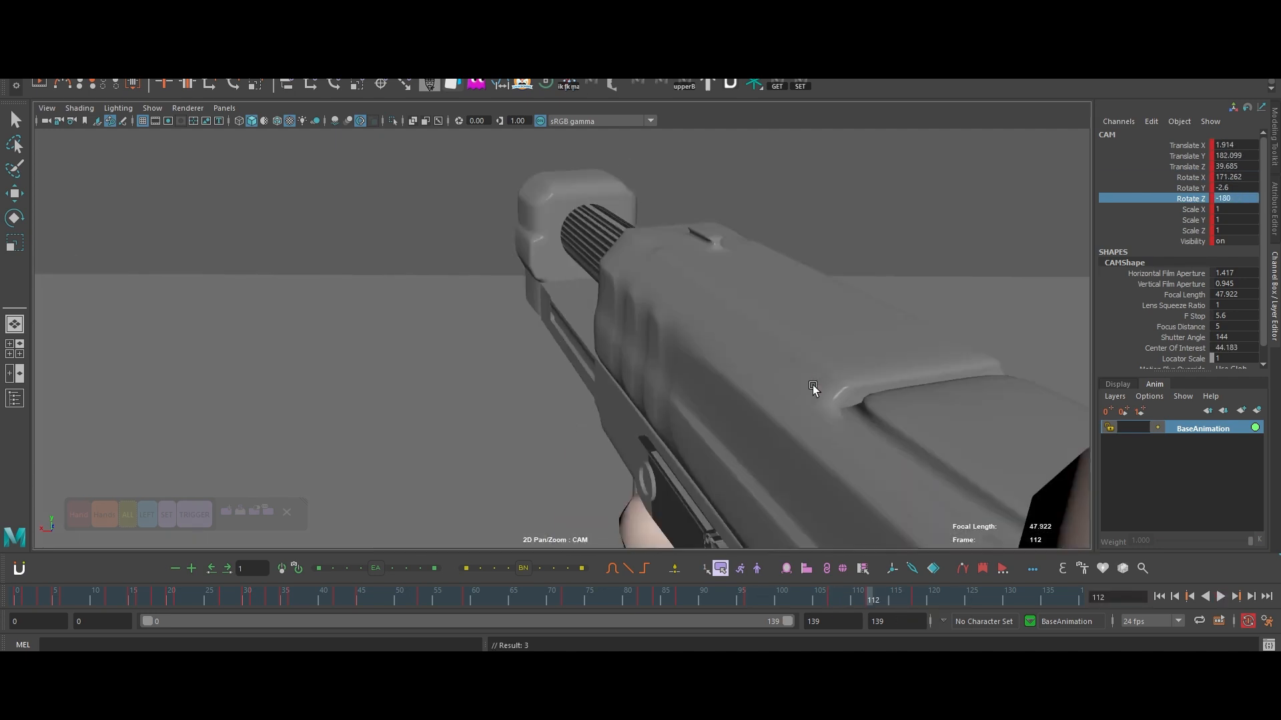
left_click_drag(523, 569, 440, 580)
left_click(871, 595)
left_click(1191, 177)
middle_click_drag(887, 260, 843, 260)
key("alt+v")
- Blend the camera's pose between its neighbouring keys around frames 112 to 114 and play back the slide pull
left_click(870, 596)
left_click_drag(523, 569, 472, 571)
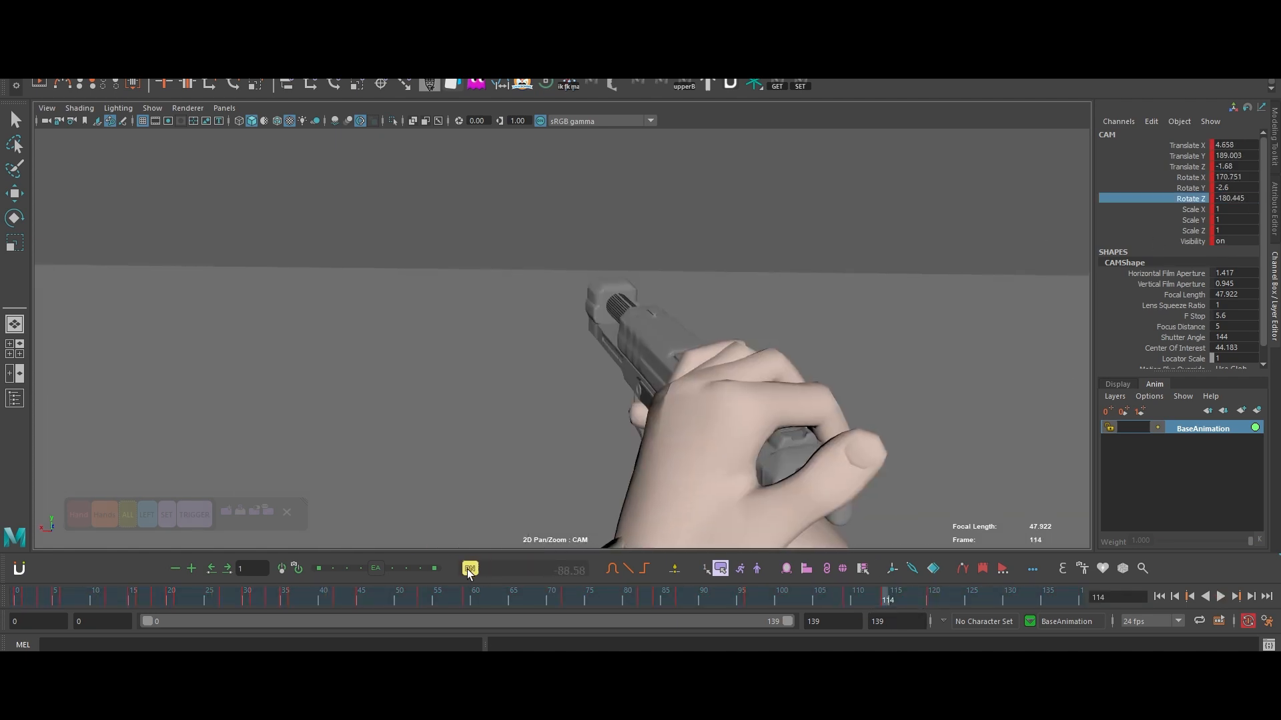
key("alt+v")
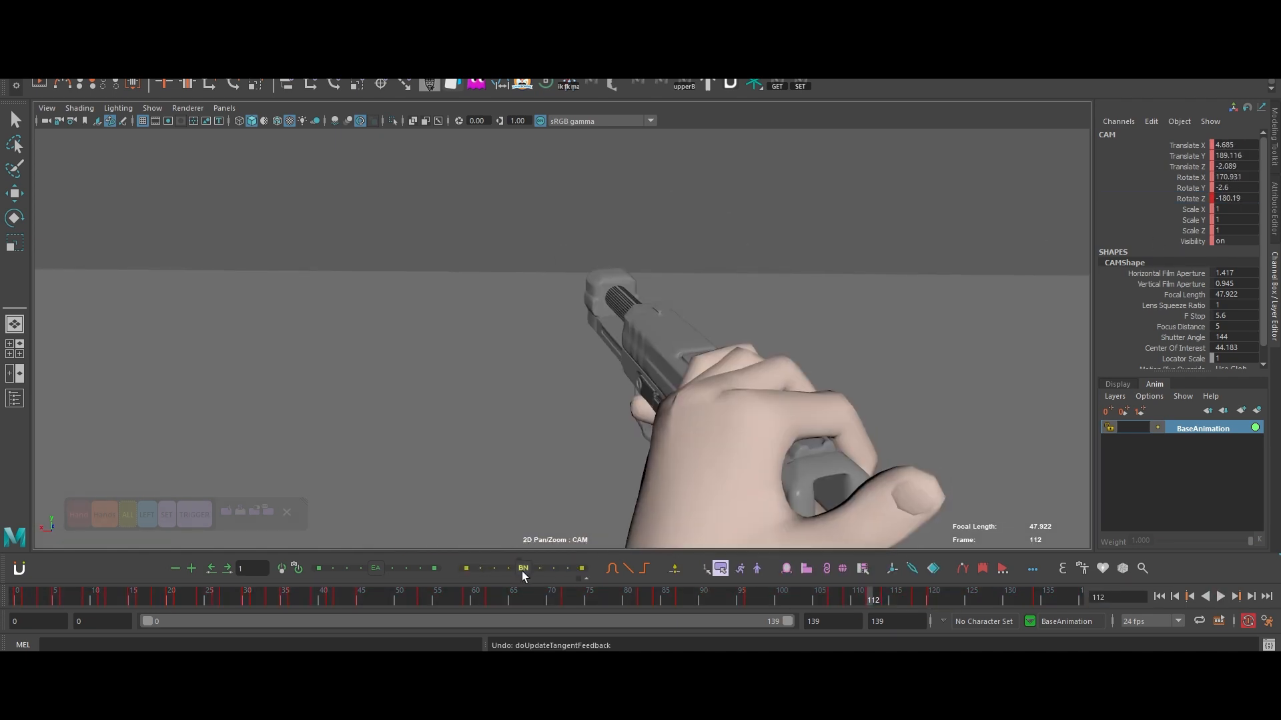
key("alt+v")
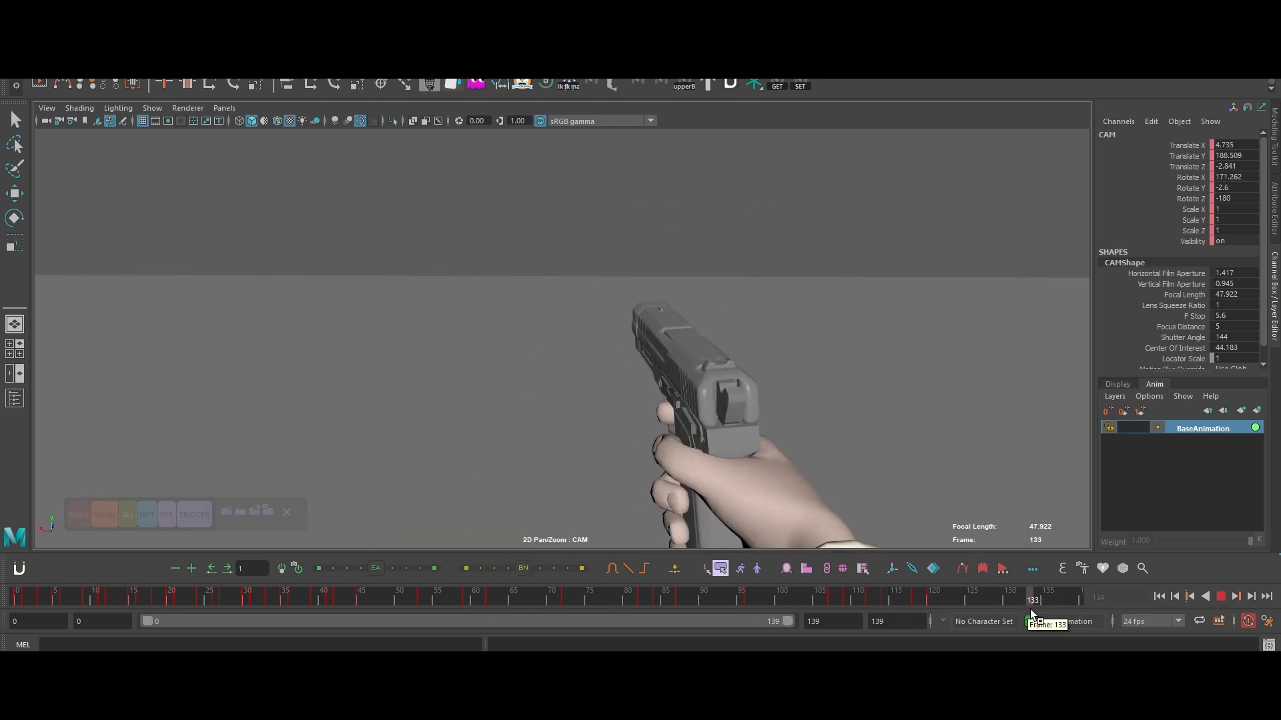
- Select all rig controls, clean up their keys between about frames 126 and 131, and end the playback range at frame 134
left_click(128, 516)
left_click_drag(918, 602, 1021, 603)
left_click_drag(1022, 603, 980, 602, "shift")
right_click(981, 600)
left_click(1015, 425)
key("alt+v")
key("alt+v")
left_click_drag(792, 623, 774, 626)
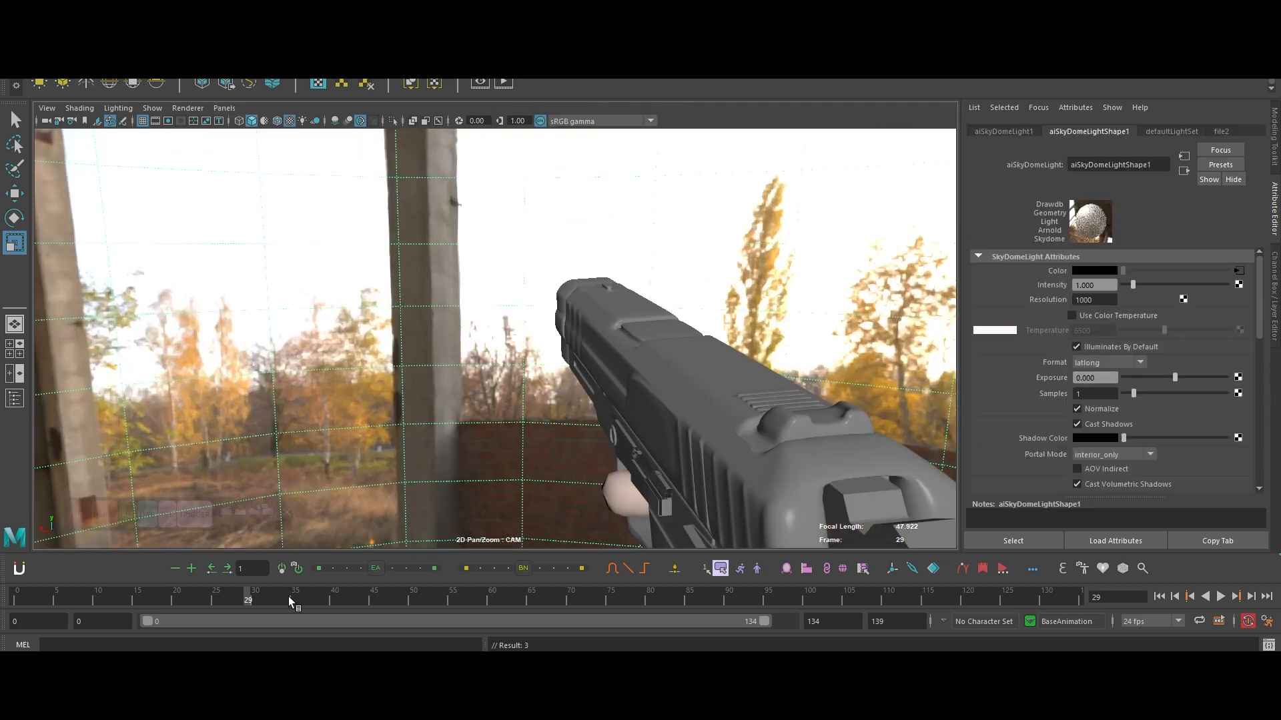
- Scrub the shot against the sky dome, undo the camera's parenting under MASTER, and delete the selected scene object
left_click_drag(285, 600, 232, 601)
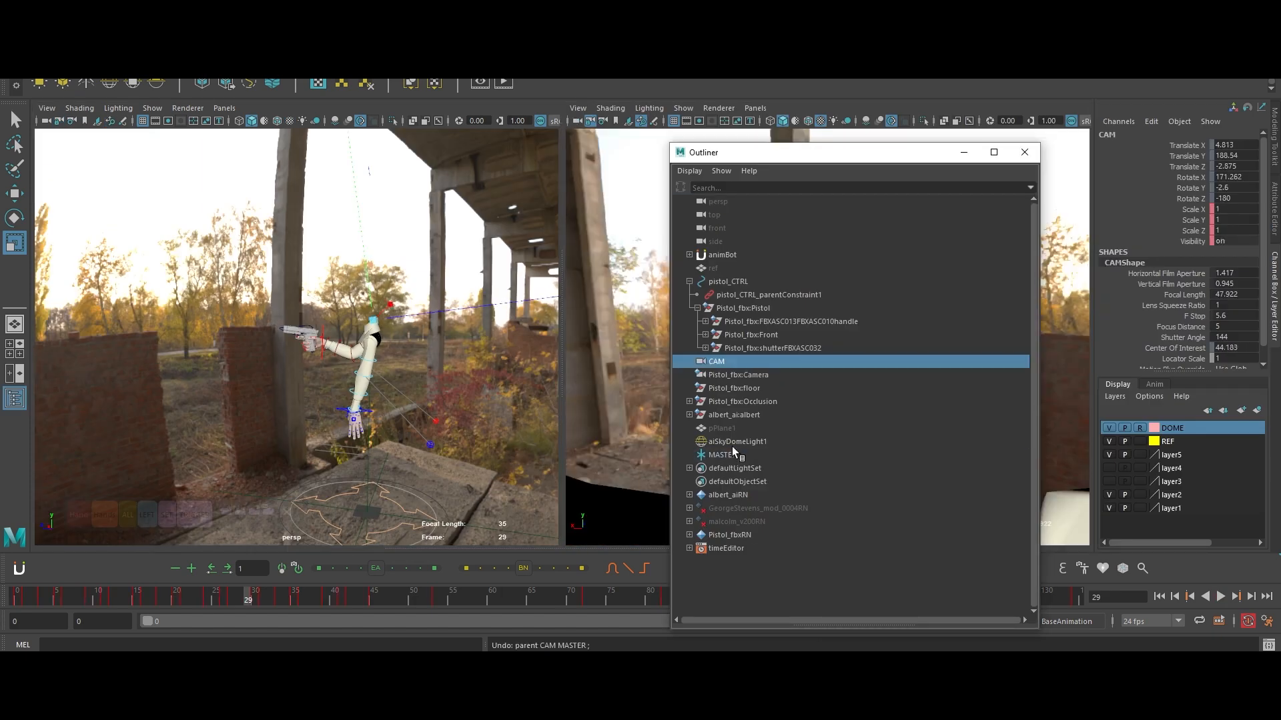
left_click(732, 452)
left_click(721, 364)
key("ctrl+z")
left_click(730, 468)
key("Delete")
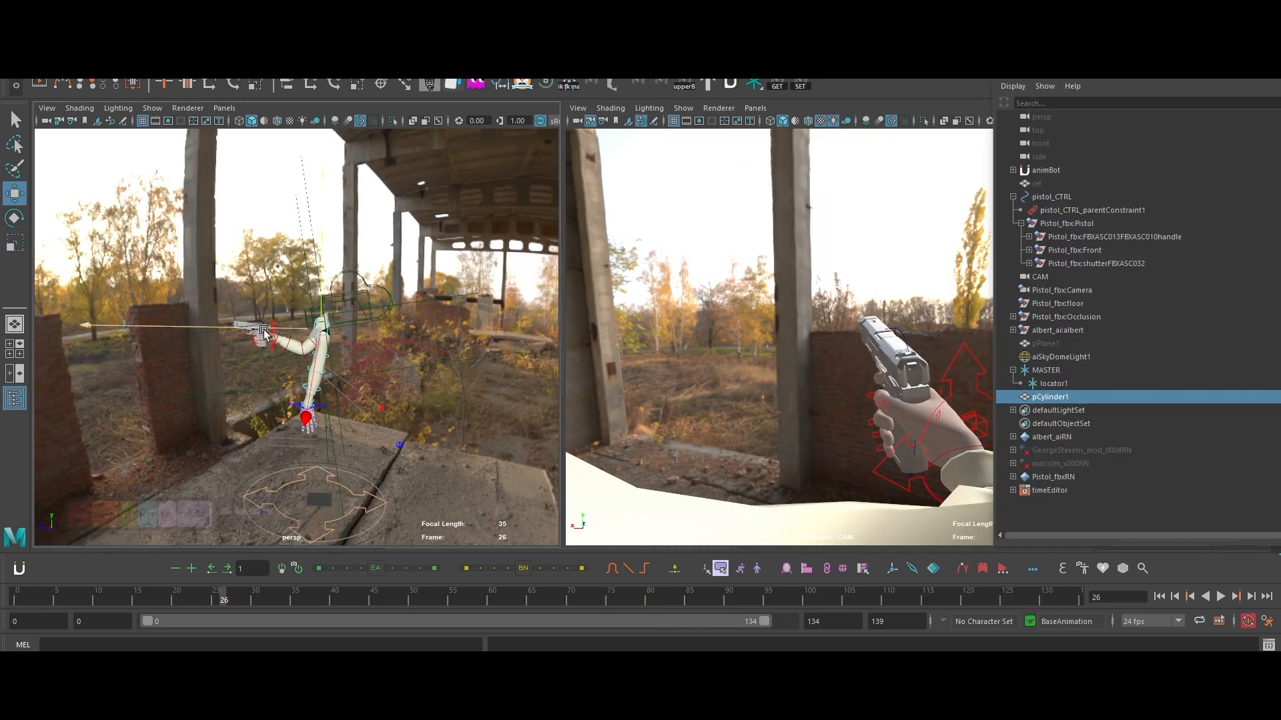
- Focus the view on the new cylinder beside the pistol and turn on its smooth preview
key("f")
left_click(332, 374)
key("w")
key("3")
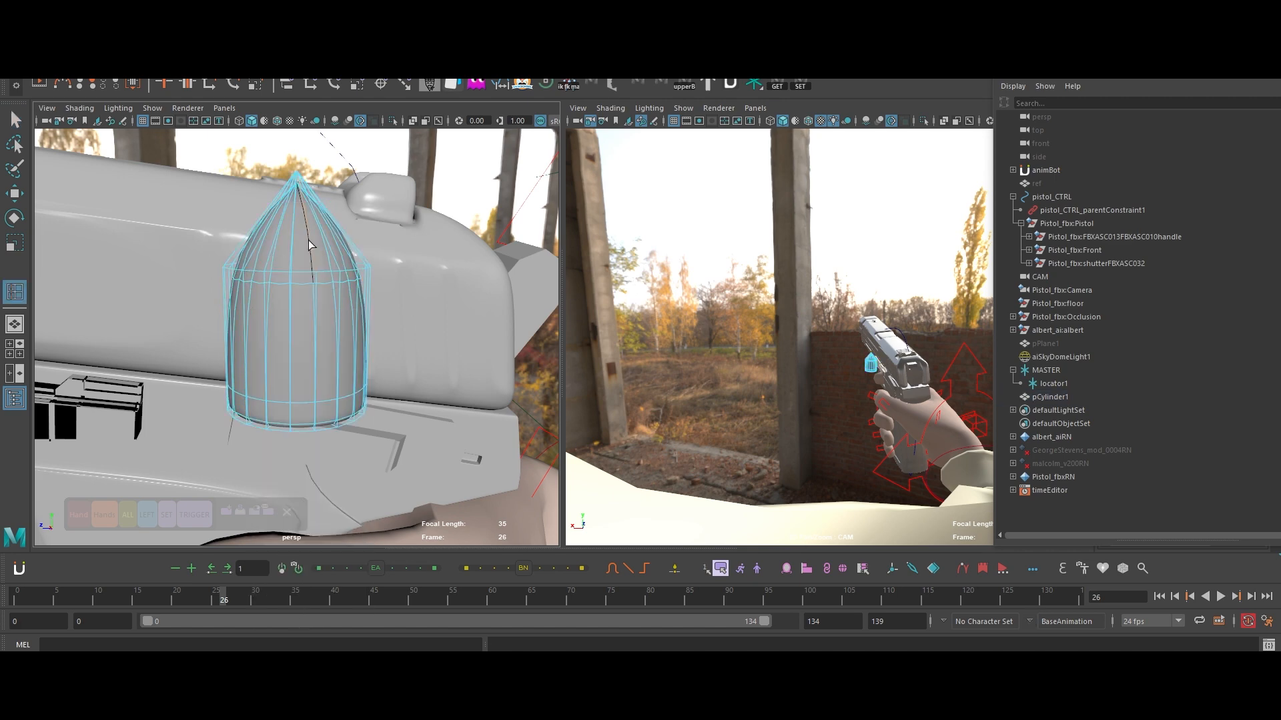
- Move the cylinder's vertex rings to refine the bullet's pointed tip and base, and return to object selection
key("q")
right_click_drag(310, 219, 253, 223)
key("w")
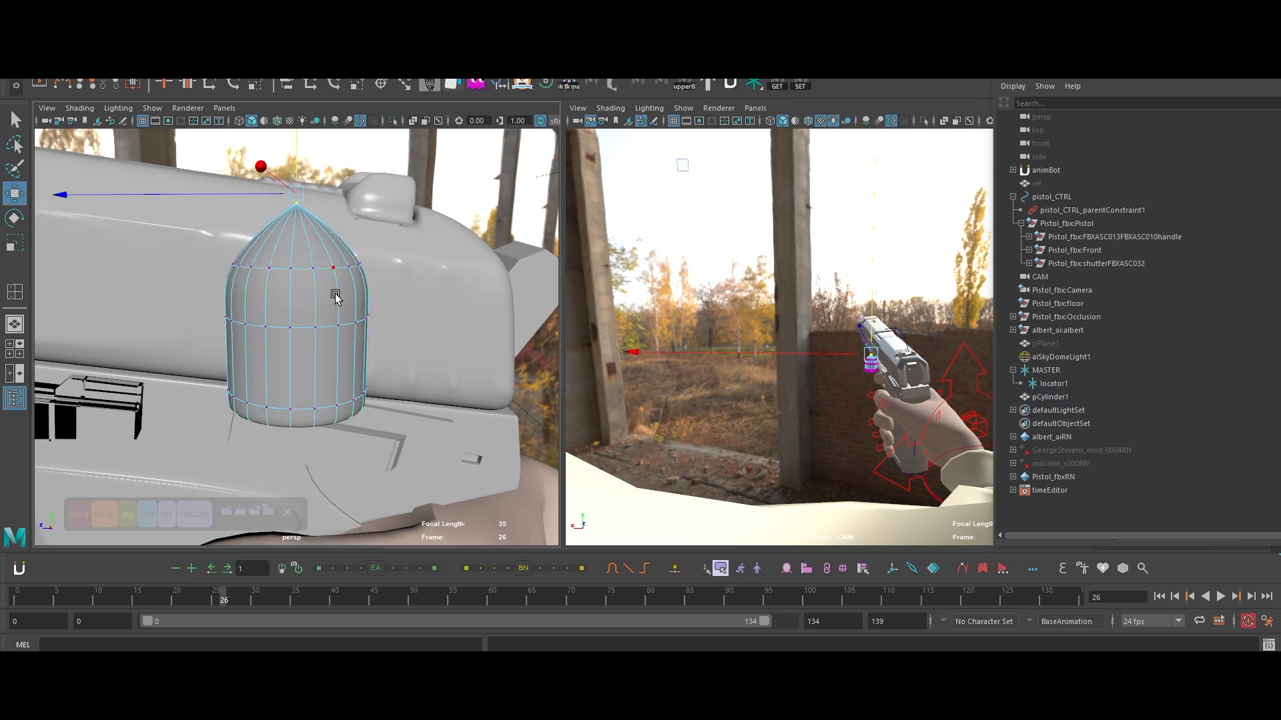
right_click_drag(336, 306, 286, 306)
left_click_drag(337, 308, 354, 280, "alt")
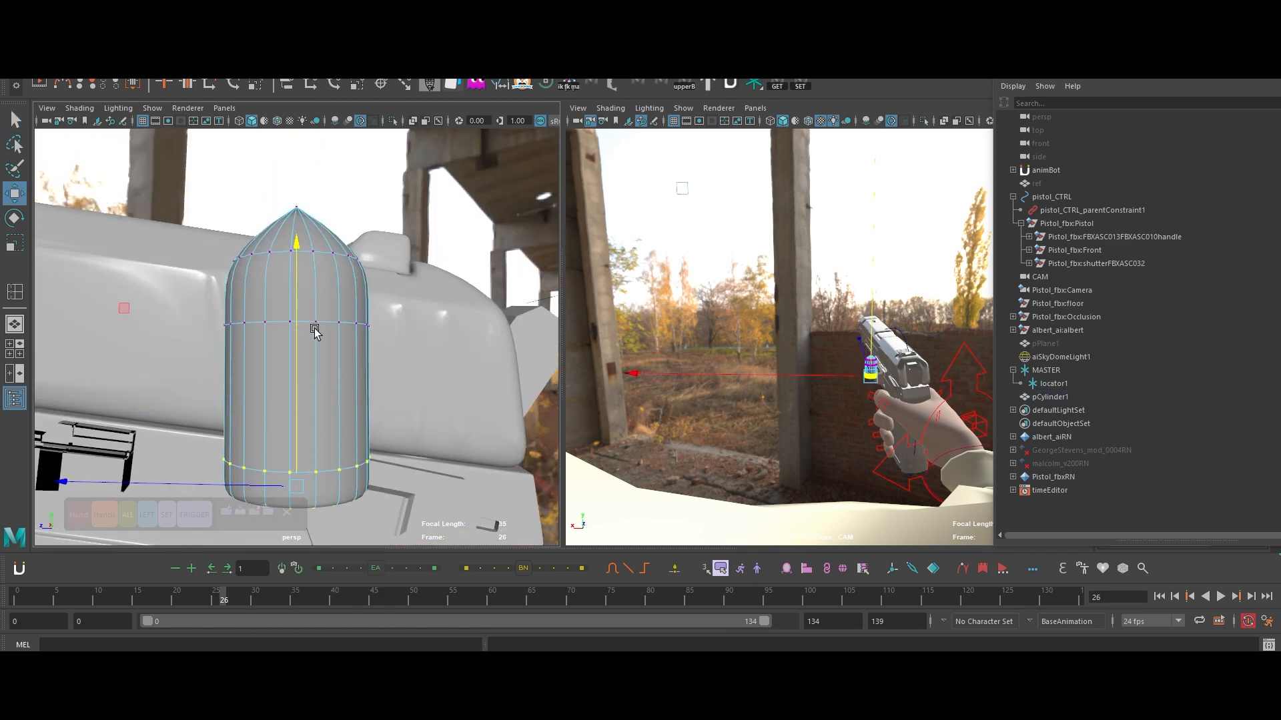
key("F8")
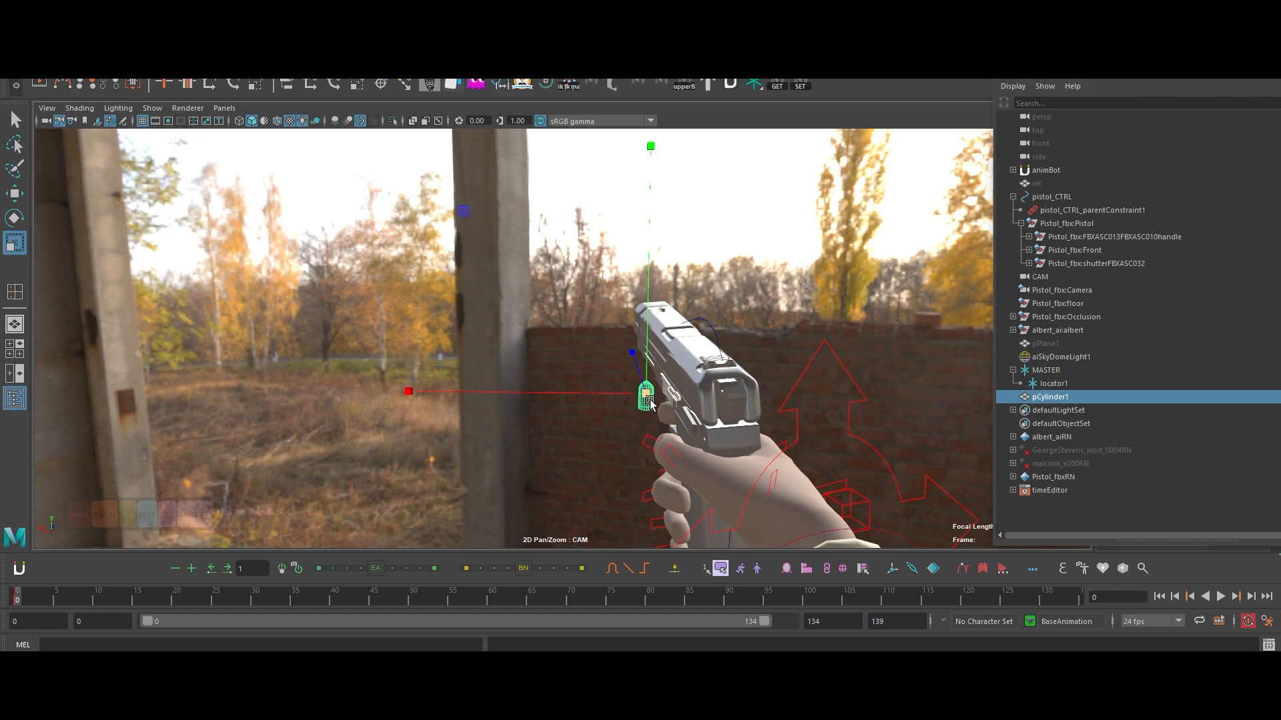
- Position the bullet at the pistol's slide at frame 0 and adjust its position at frame 1 through the camera
key("space")
left_click_drag(172, 405, 201, 507, "alt")
left_click_drag(266, 434, 233, 334)
right_click_drag(234, 340, 290, 357, "alt")
key("space")
mouse_move(17, 599)
left_mouse_down()
mouse_move(68, 602)
mouse_move(20, 600)
left_mouse_up()
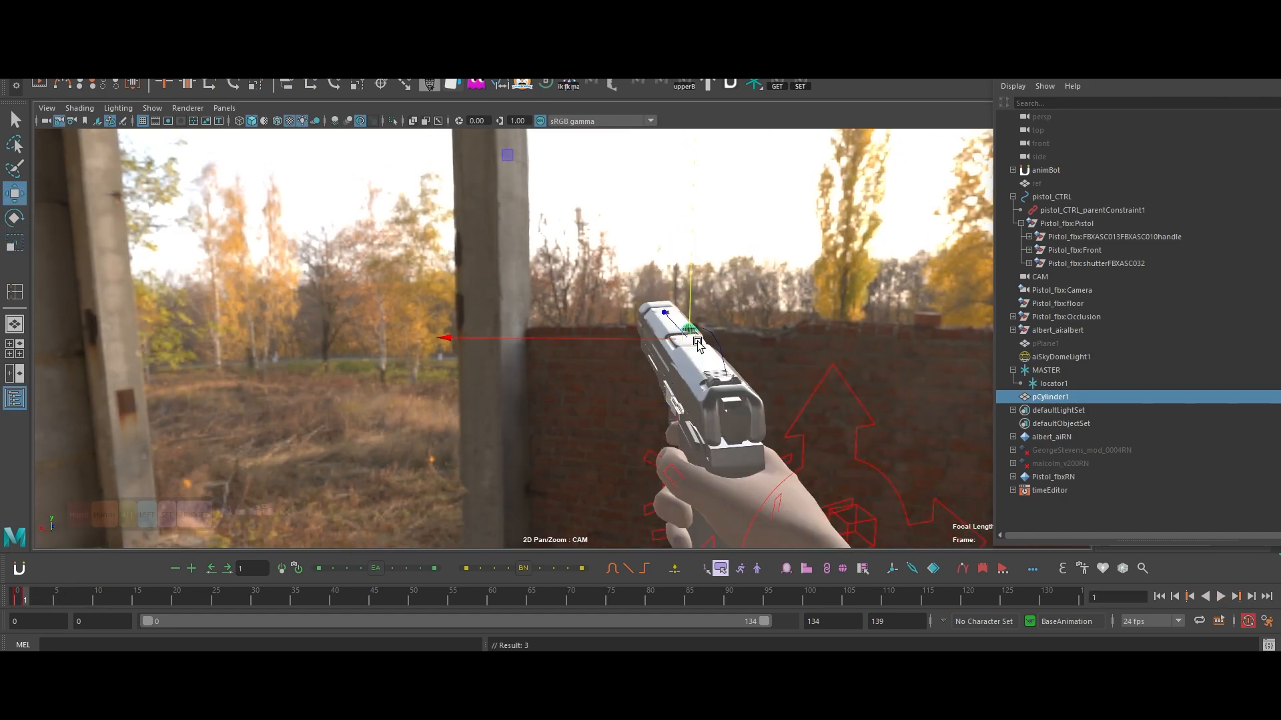
key("w")
left_click_drag(682, 337, 687, 368)
- Key the bullet flying out to the pistol's side at frame 3 and play back the ejection
left_click_drag(18, 601, 41, 601)
key("space")
left_click_drag(306, 486, 307, 529)
left_click_drag(1004, 69, 1277, 92)
key("r")
key("e")
key("w")
key("alt+v")
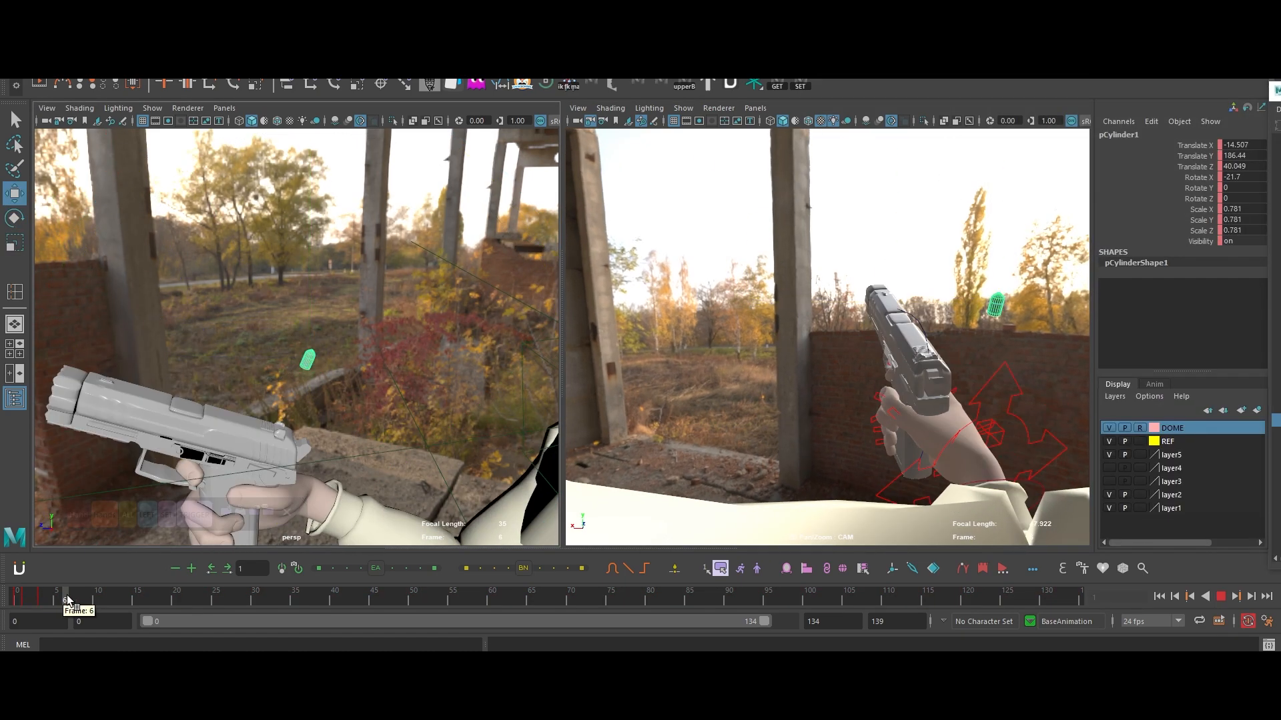
- Rotate the ejected bullet at frame 3 to make it spin, adjust its position at the early keys, and play it back
key("Escape")
key("e")
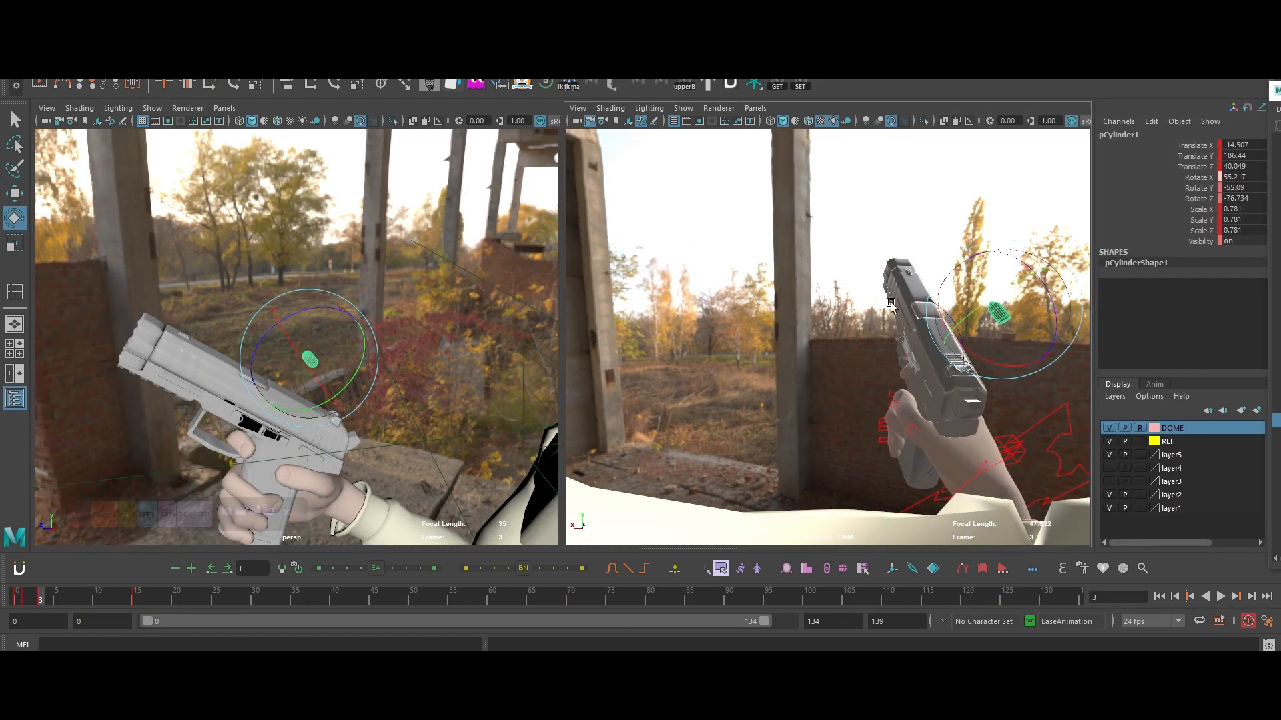
left_click(136, 597)
key("w")
left_click(26, 597)
key("alt+period")
left_click_drag(206, 402, 238, 391)
key("alt+v")
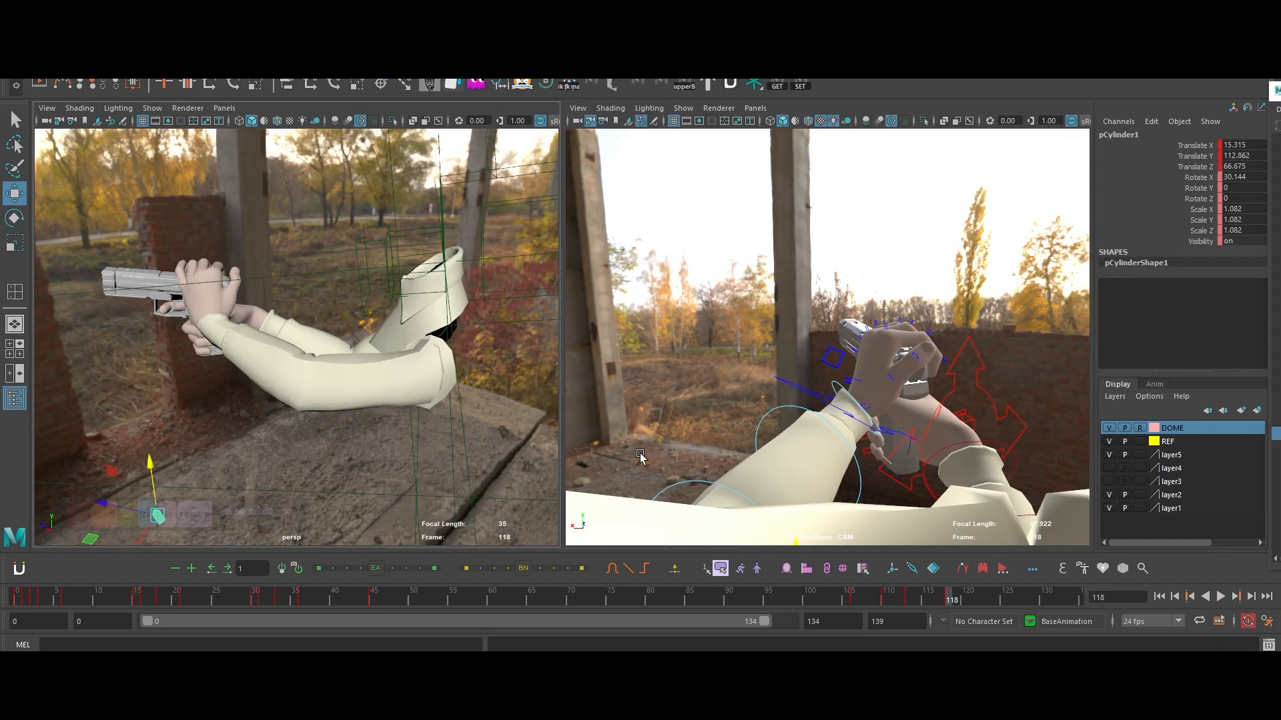
- Rotate the bullet at frame 111 to lie along the ejection port during the slide pull and play it back
key("e")
left_click(892, 598)
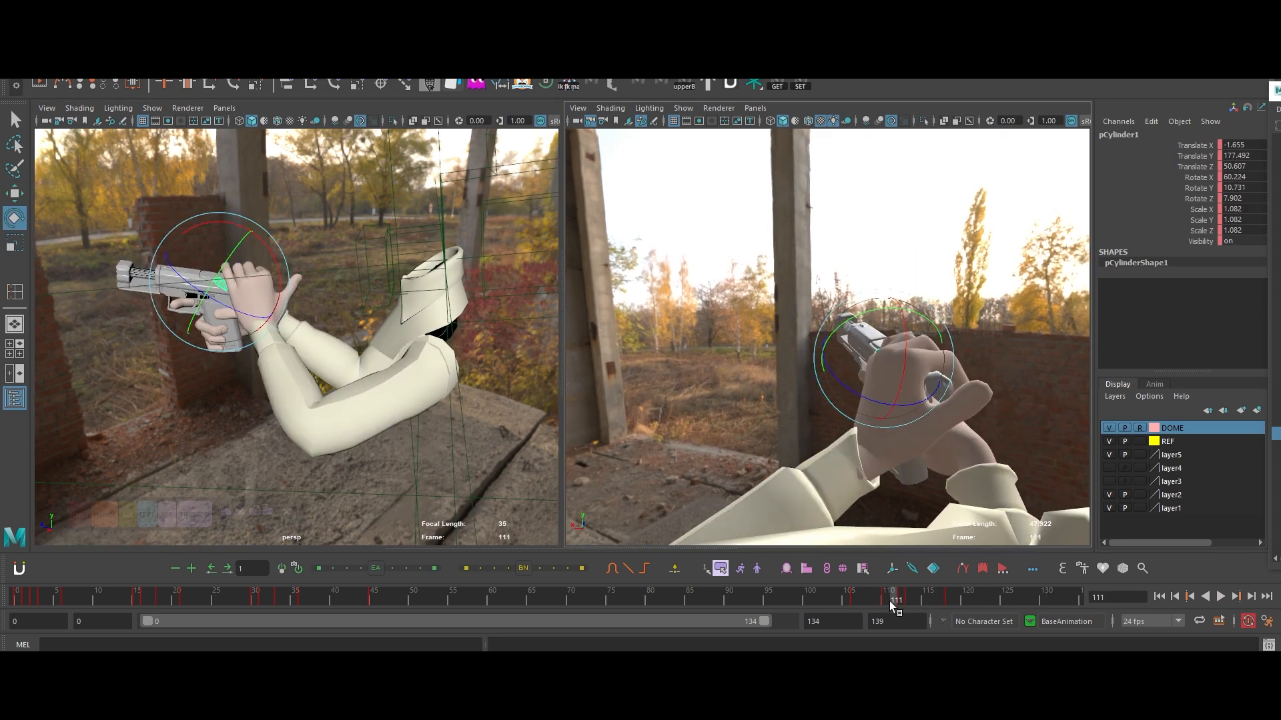
right_click_drag(266, 333, 334, 334, "alt")
key("e")
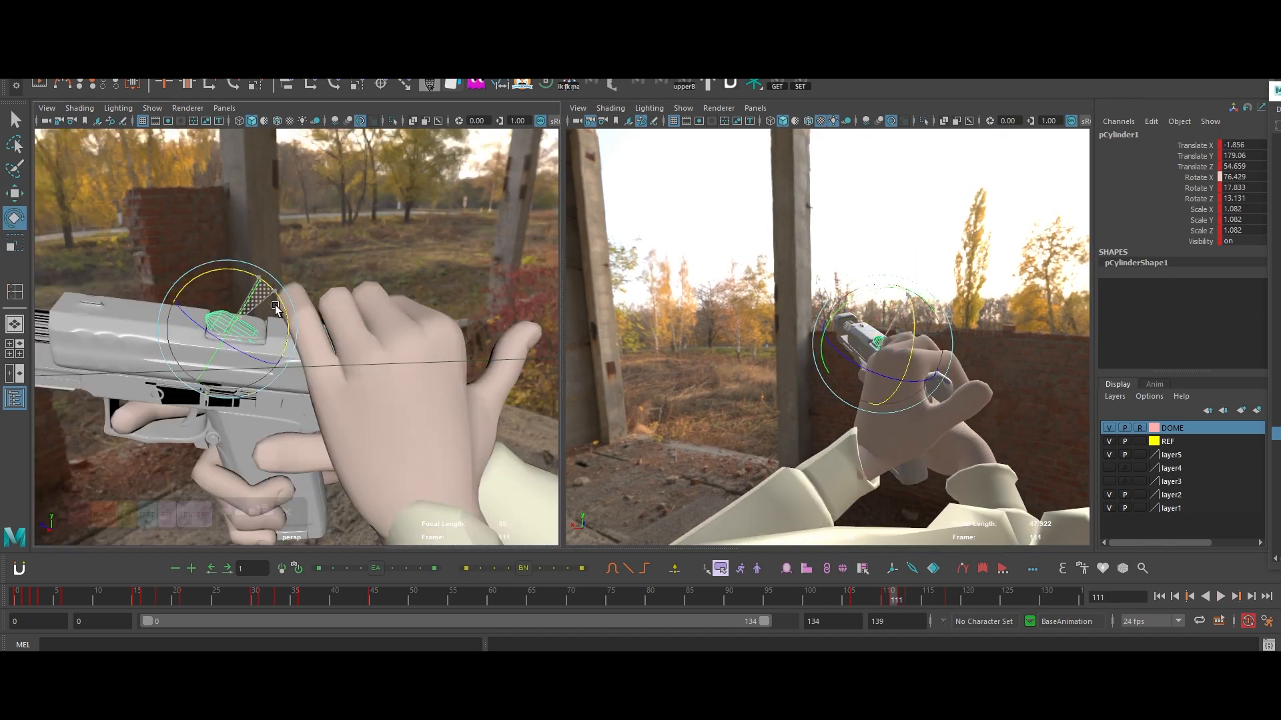
left_click_drag(281, 287, 221, 374, "alt")
key("w")
key("alt+period")
key("alt+v")
- Move the bullet out of the slide at frame 112, and lower and rotate it at frame 113
left_click_drag(861, 324, 843, 332)
left_click_drag(281, 374, 374, 254, "alt")
key("alt+period")
left_click_drag(850, 286, 852, 343)
key("e")
left_click_drag(214, 387, 167, 413)
key("w")
- Play back the slide pull and step through frames 111 to 113 to check the bullet leaving the slide
key("alt+comma")
key("alt+v")
key("Escape")
key("alt+comma")
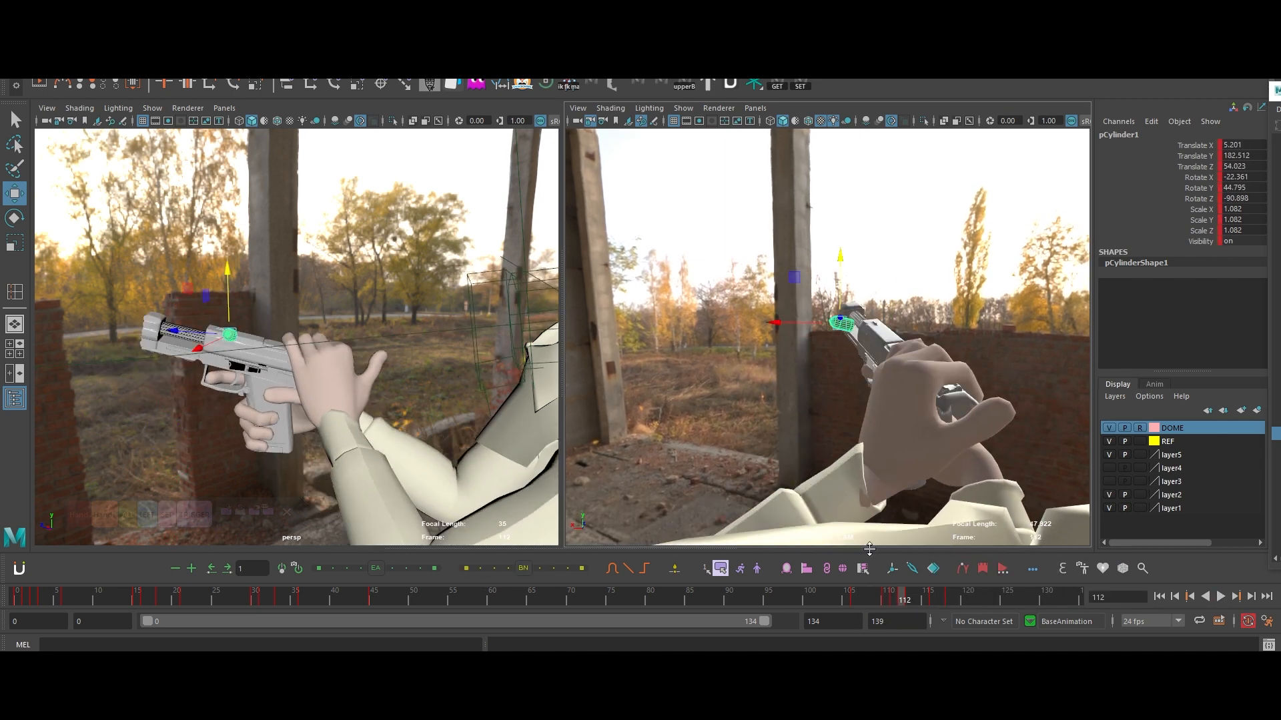
key("alt+period")
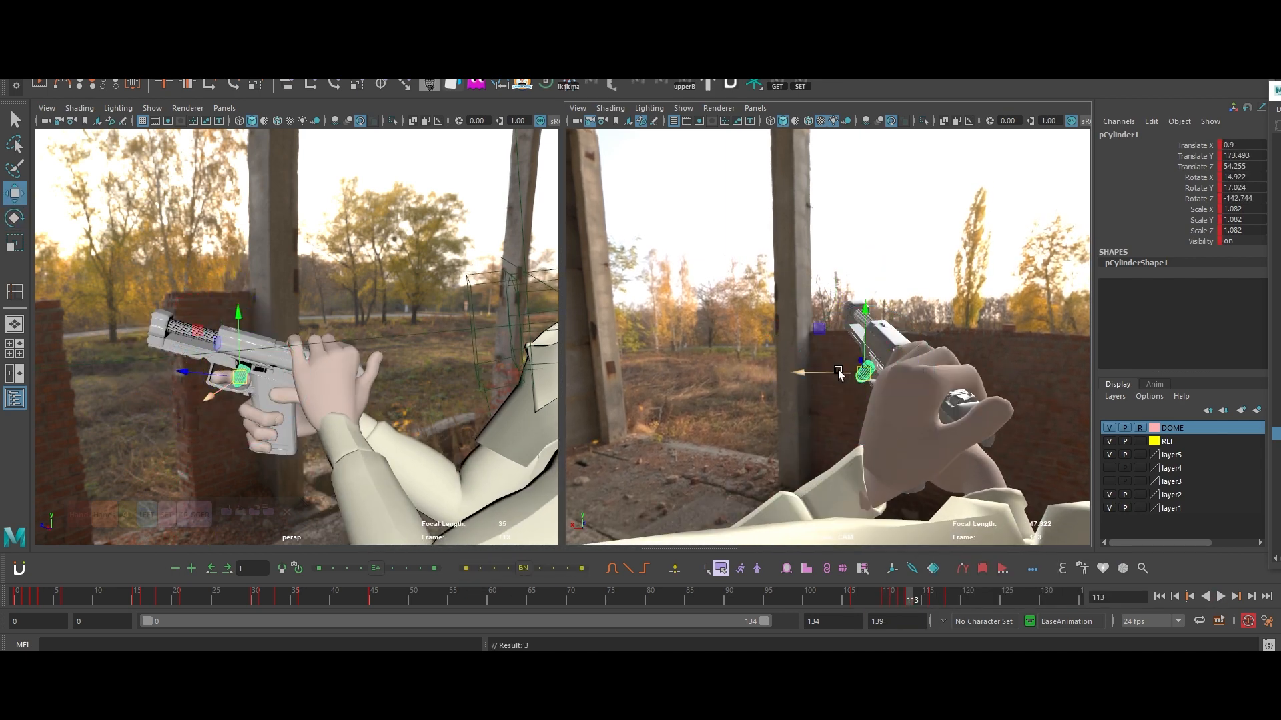
- Play the animation in the enlarged camera view and check the ejected bullet up to frame 114
key("alt+v")
key("space")
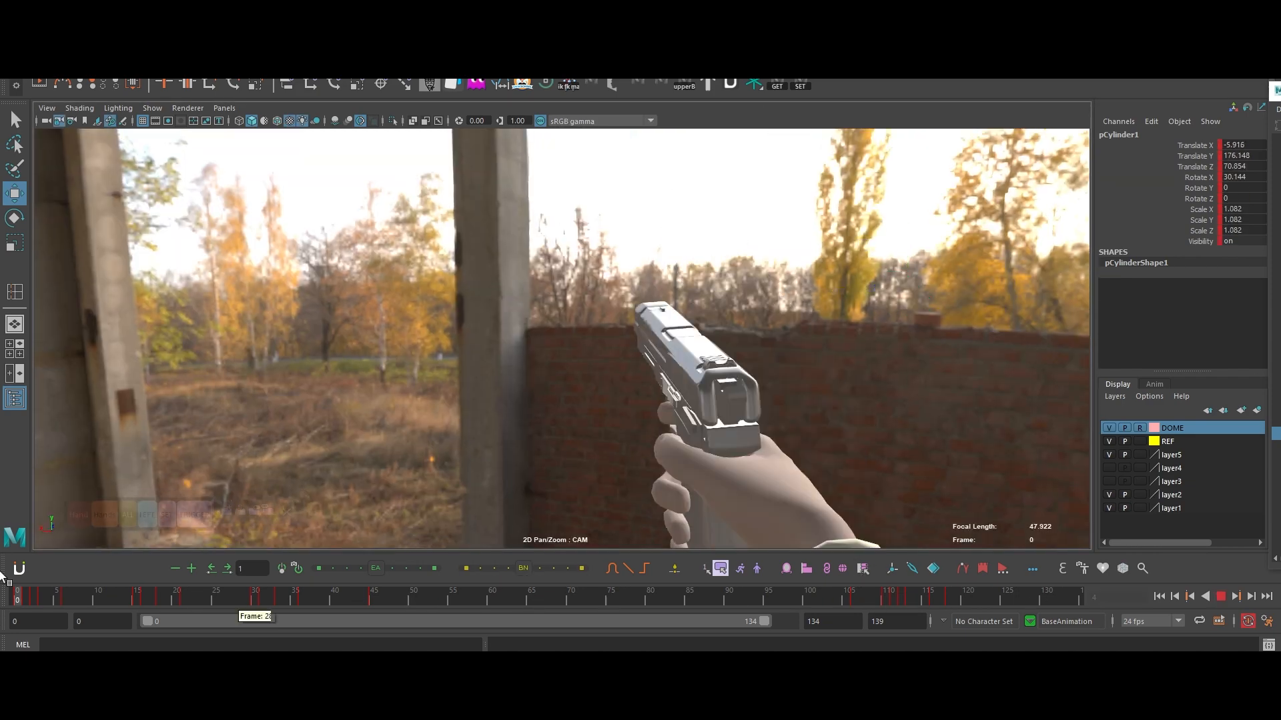
key("Escape")
key("alt+period")
key("alt+period")
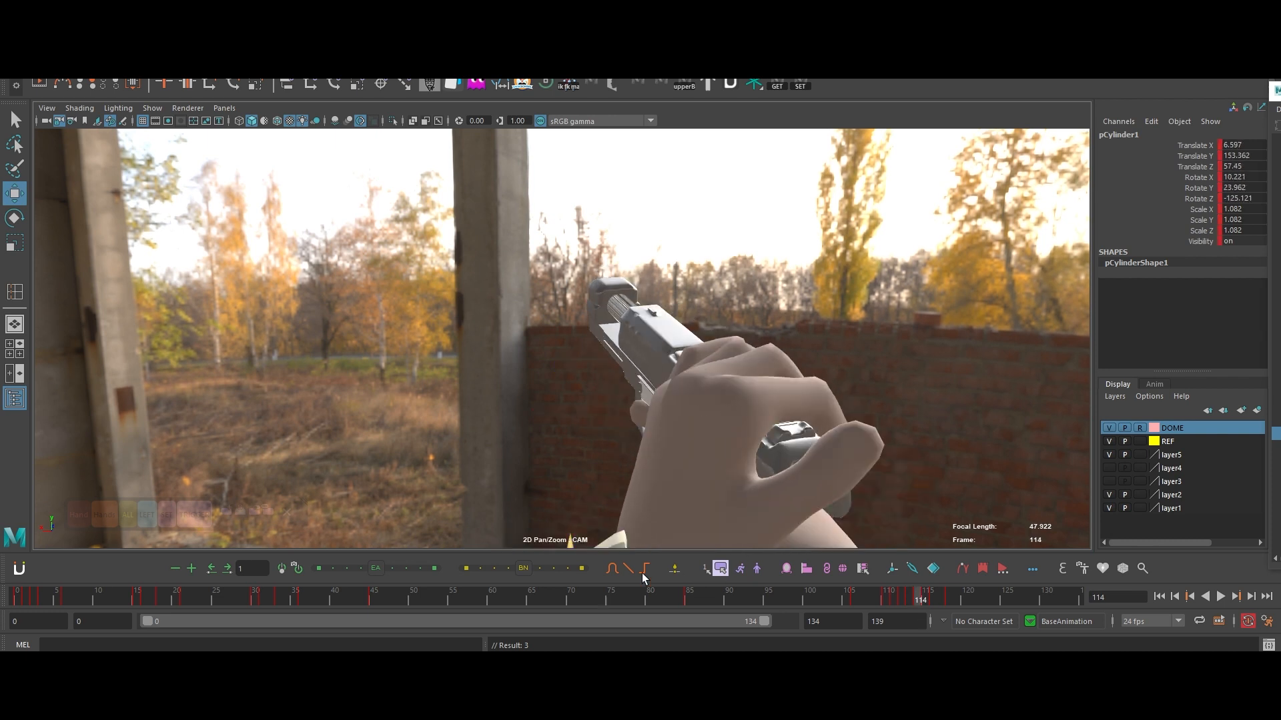
key("space")
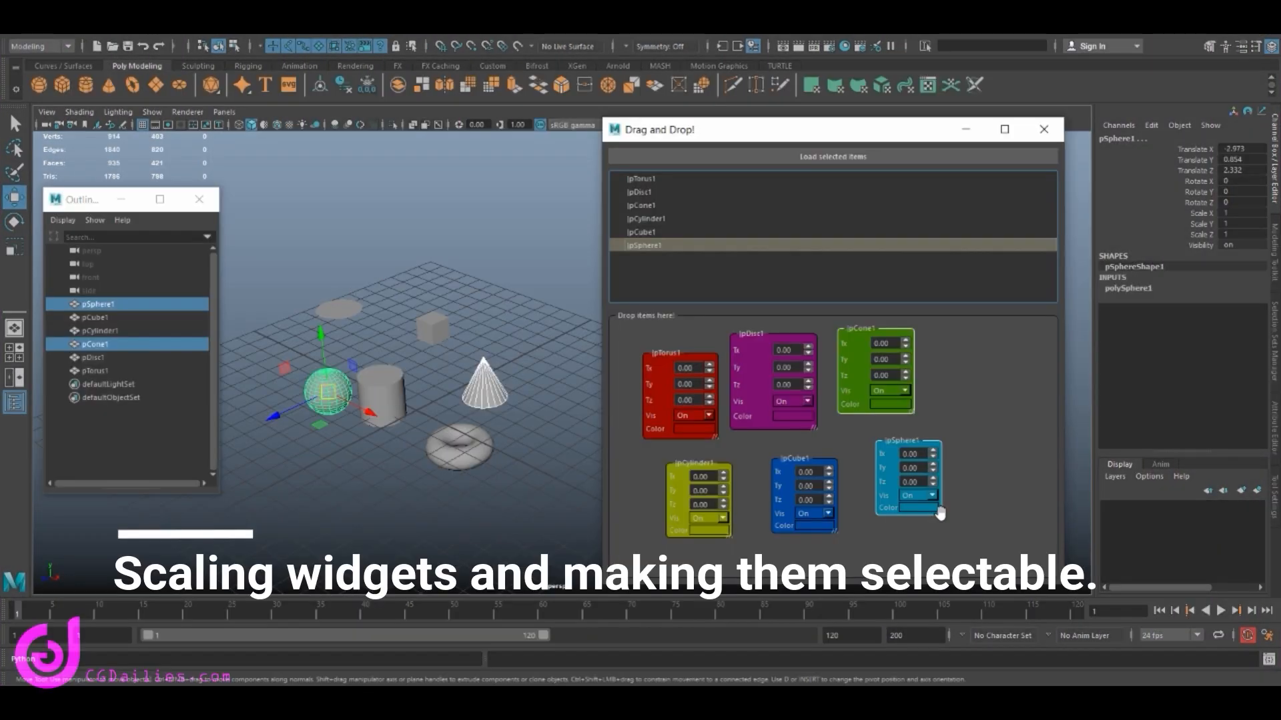
left_click_drag(932, 550, 832, 494)
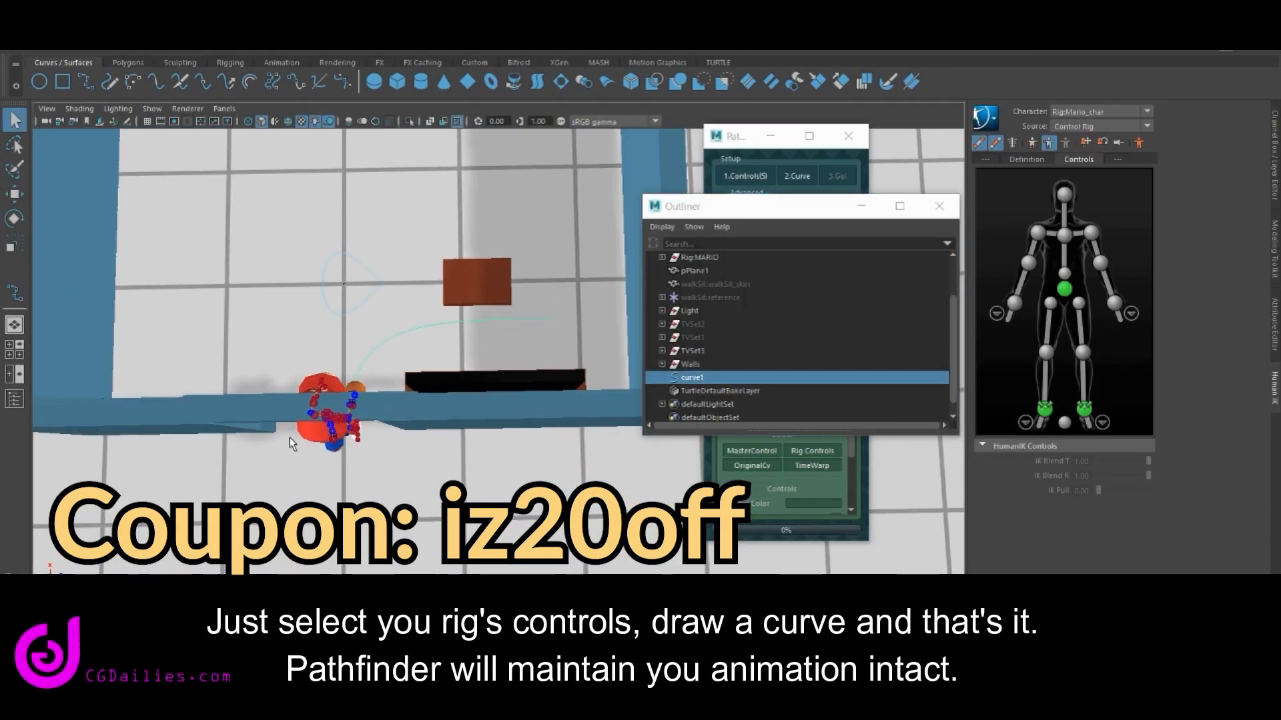
- Bring the Pathfinder window to the front and open its number of controls for editing
left_click(738, 134)
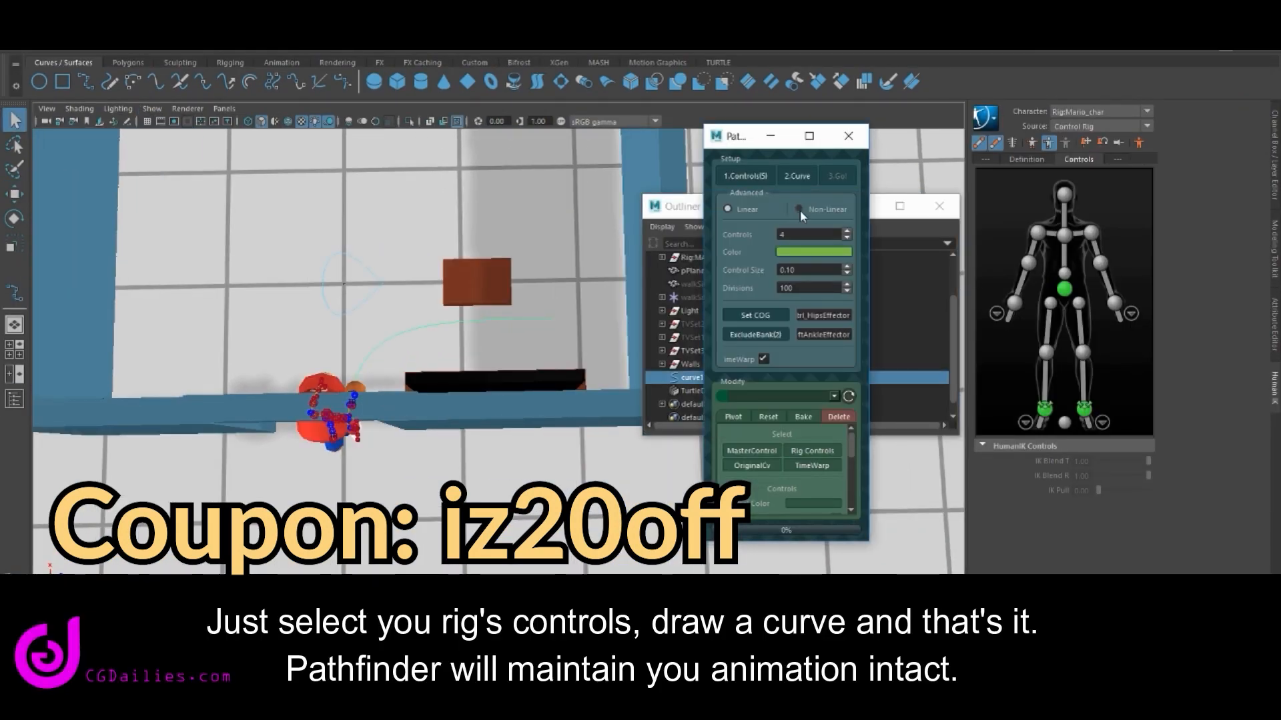
double_click(812, 234)
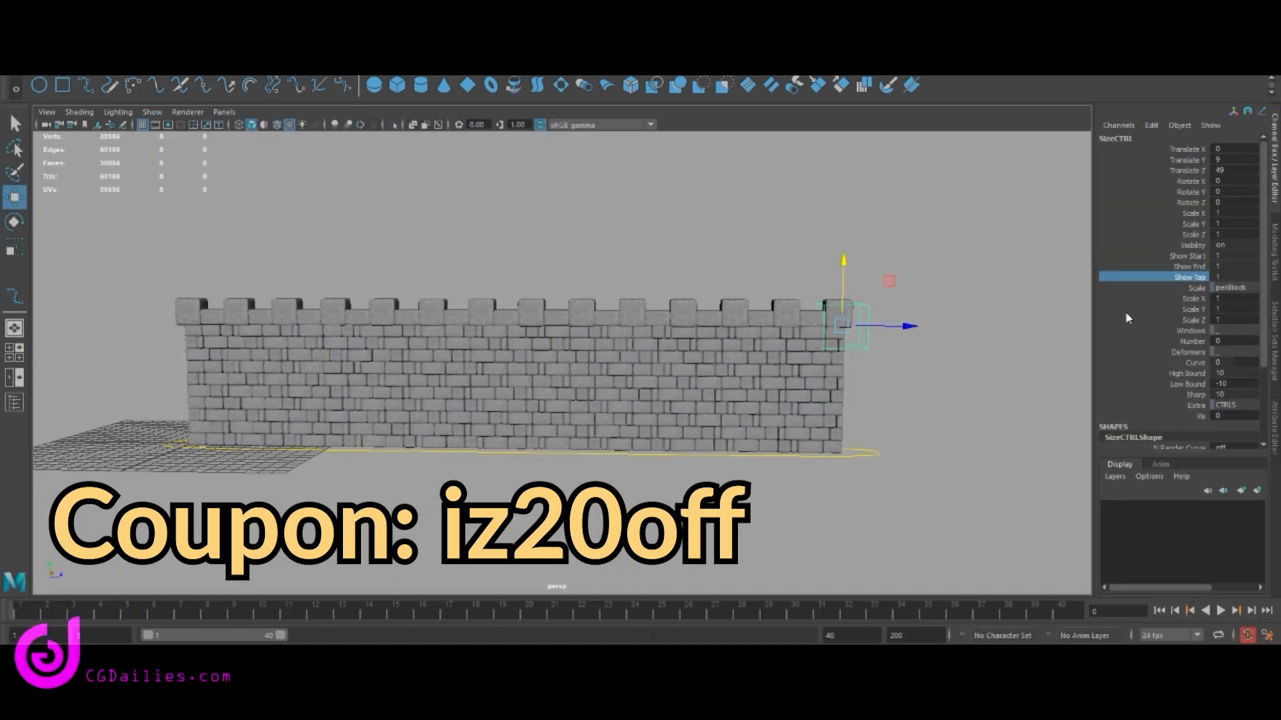
- Select the castle wall's middle top and bottom controls and move them together to bulge the wall outward
left_click_drag(662, 436, 668, 435, "alt")
left_click(632, 367)
key("w")
left_click_drag(631, 368, 467, 394, "alt")
left_click(590, 319)
left_click(448, 347, "shift")
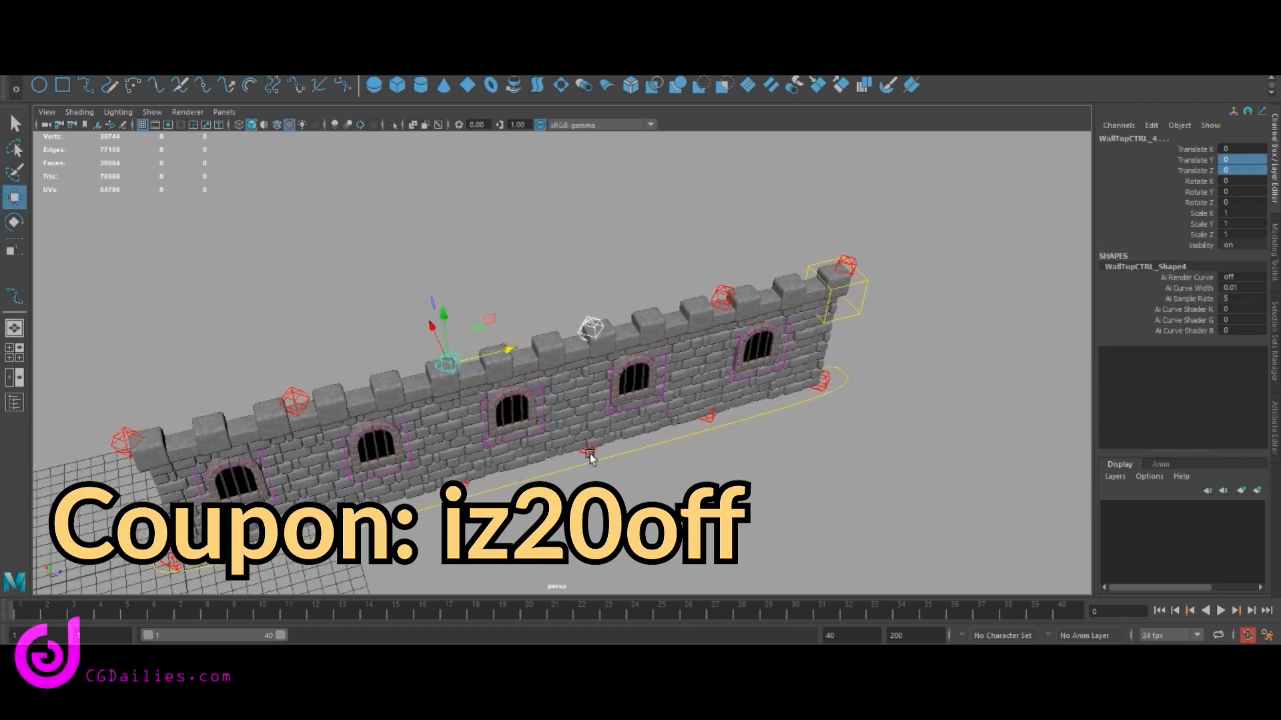
left_click(589, 455, "shift")
left_click(464, 491, "shift")
left_click_drag(467, 480, 453, 507, "alt")
left_click_drag(440, 454, 520, 513)
- Select the control of the castle wall's fourth window, WindowCTRL_4
left_click_drag(729, 478, 581, 417, "alt")
left_click_drag(581, 417, 725, 477, "alt")
left_click(663, 353)
left_click_drag(721, 407, 667, 387, "alt")
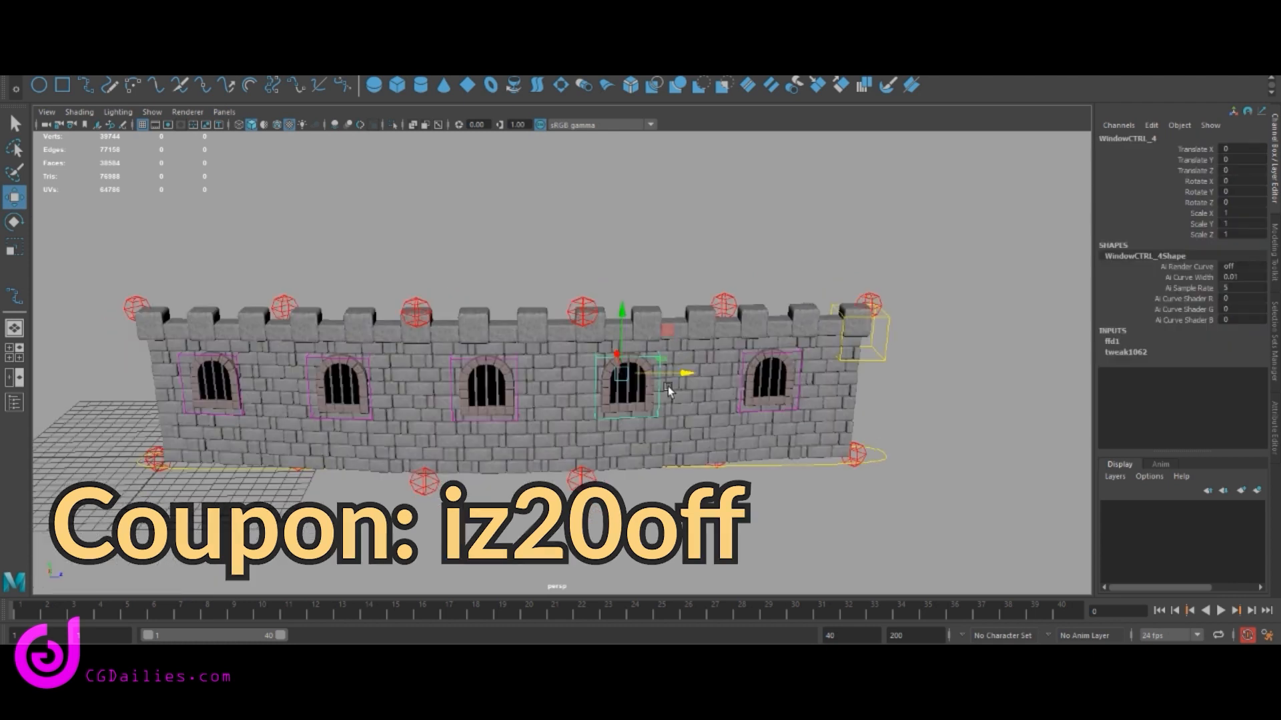
left_click(1187, 387)
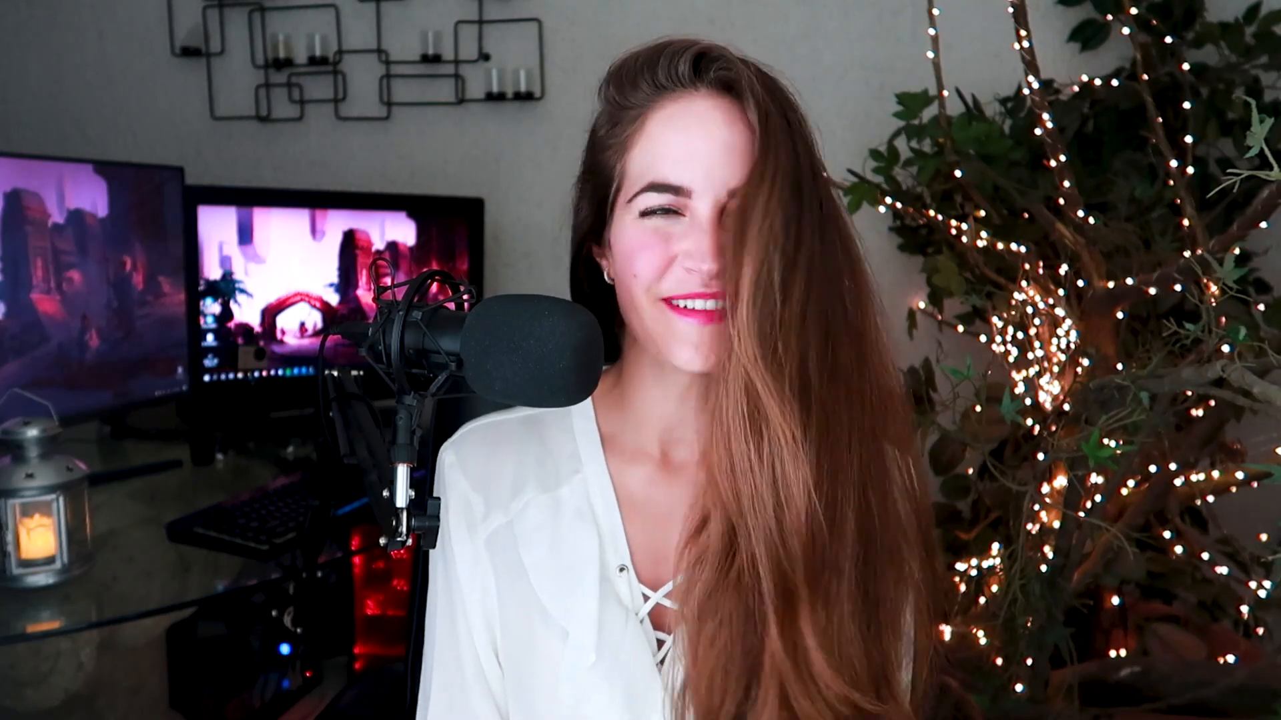